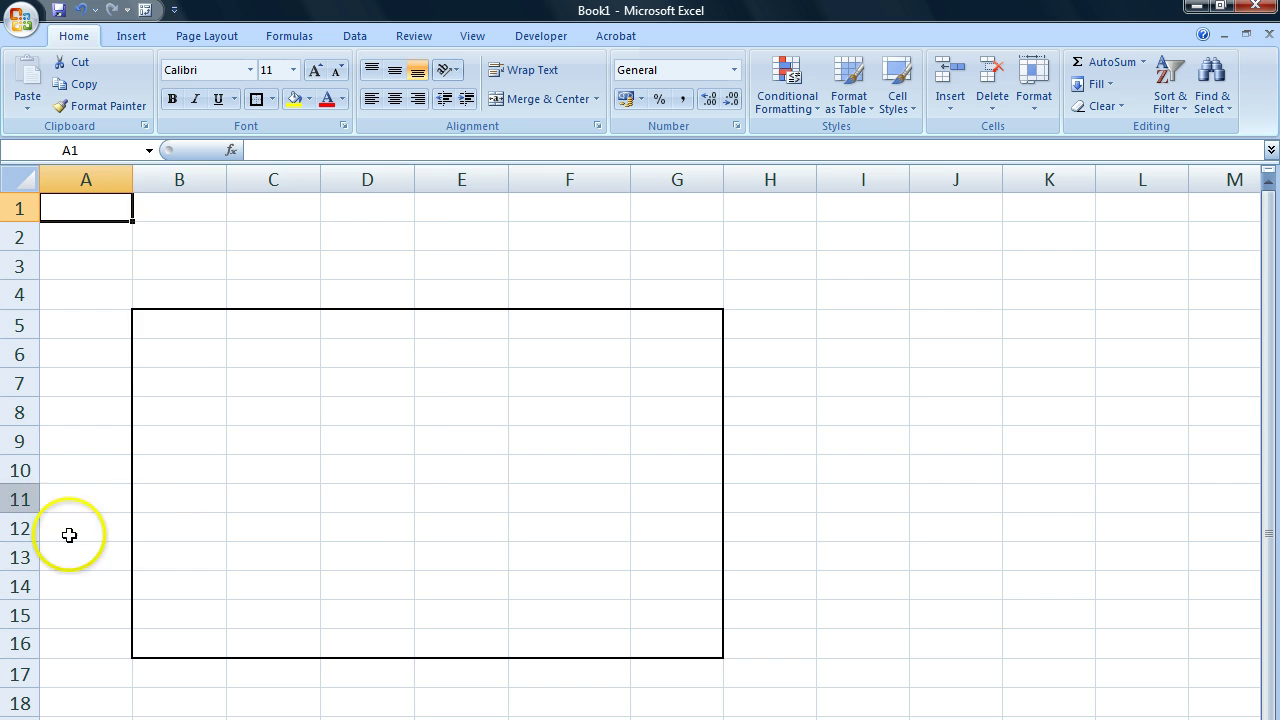
Enter the header 'Days' in C5 of the bordered block.
click(174, 335)
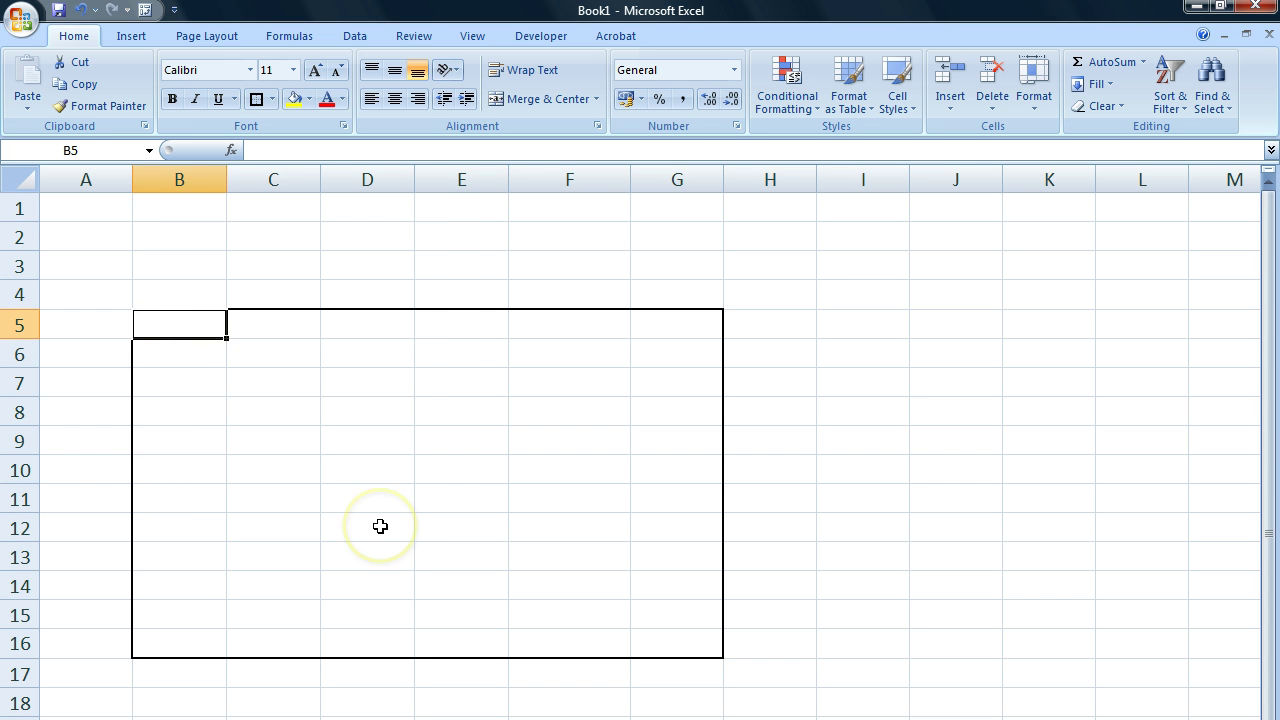
key(Right)
text(Da)
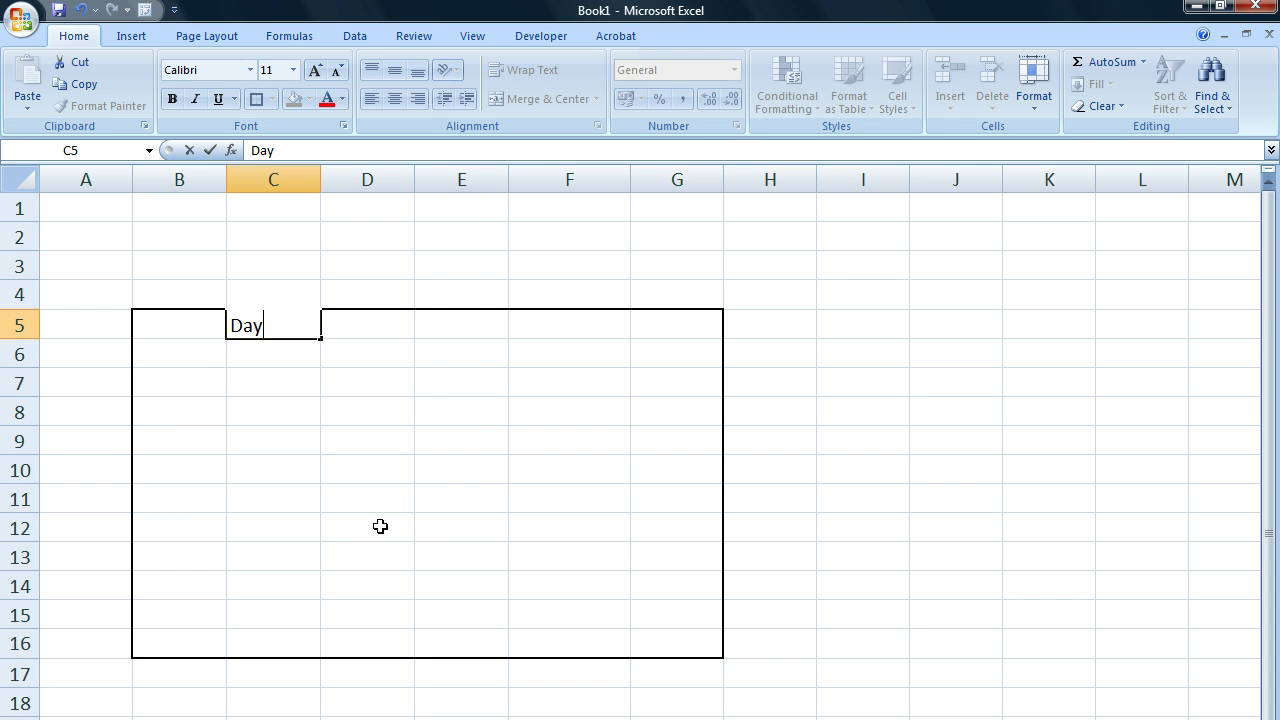
key(Return)
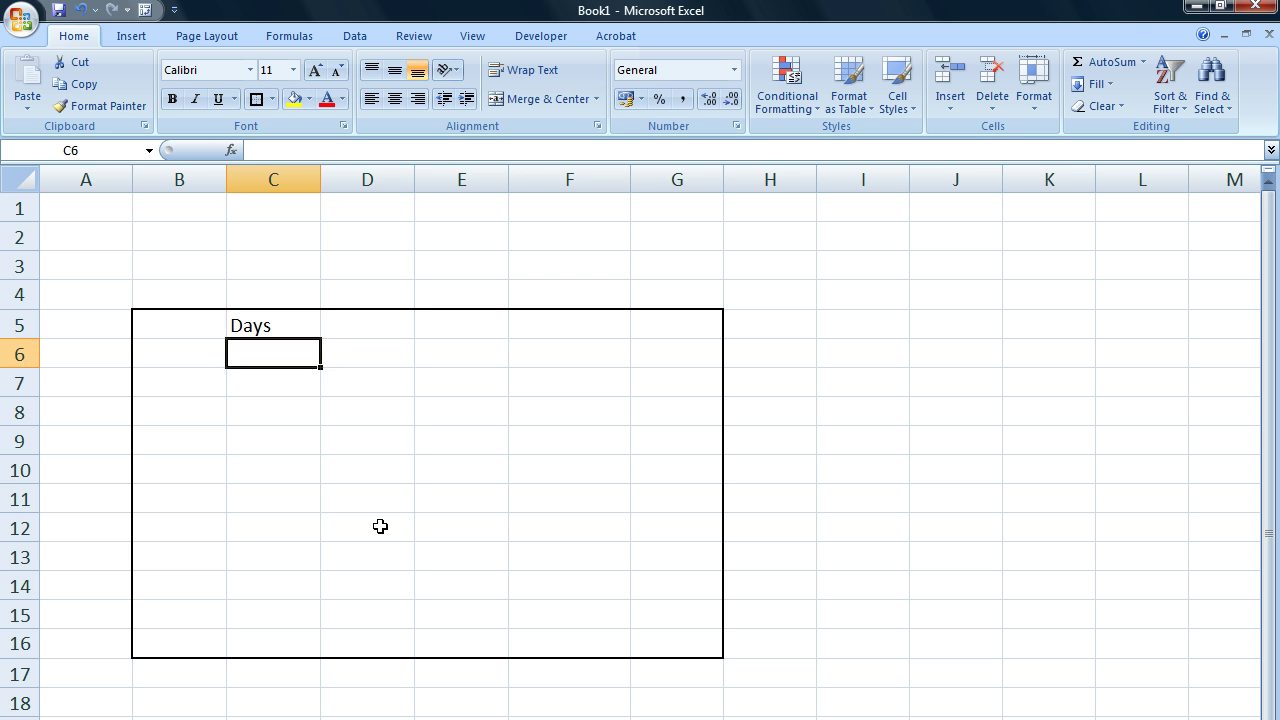
Type 1 through 7 down C6:C12, then clear 2–7 so only 1 remains in C6.
text(1)
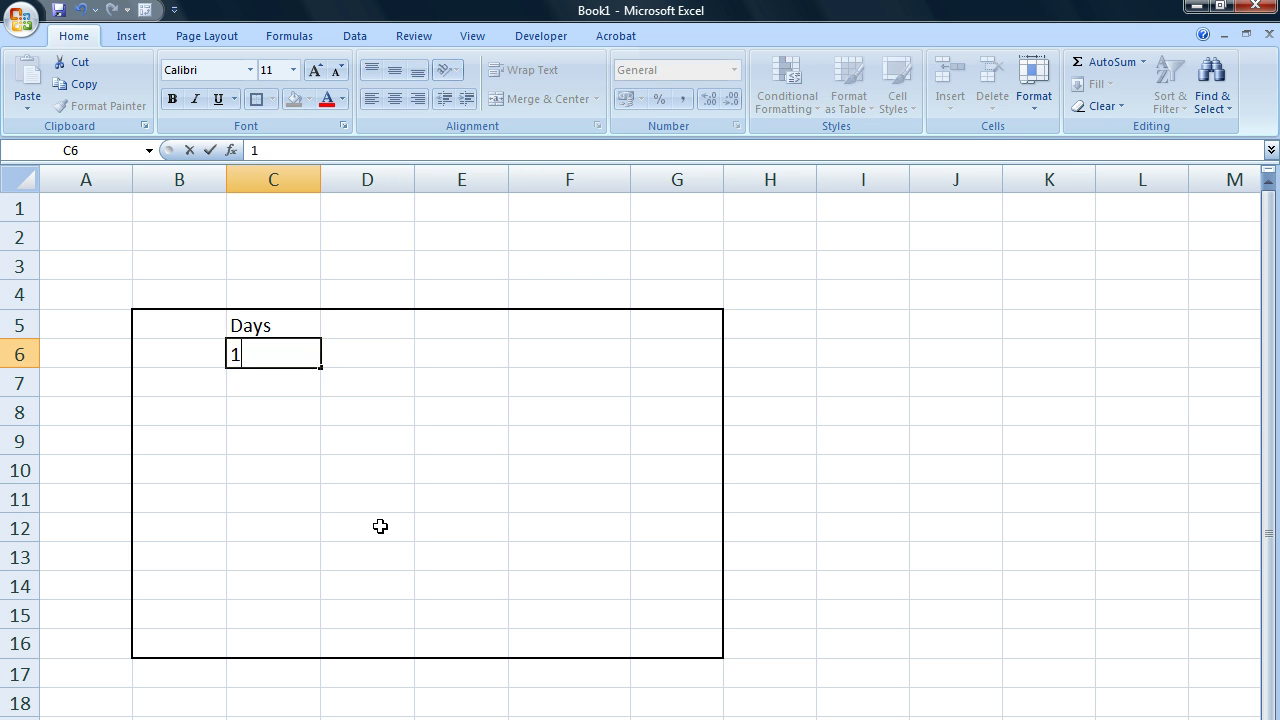
key(Return)
text(2)
key(Return)
text(3)
key(Return)
text(4)
key(Return)
text(5)
key(Return)
text(6)
key(Return)
text(7)
key(Return)
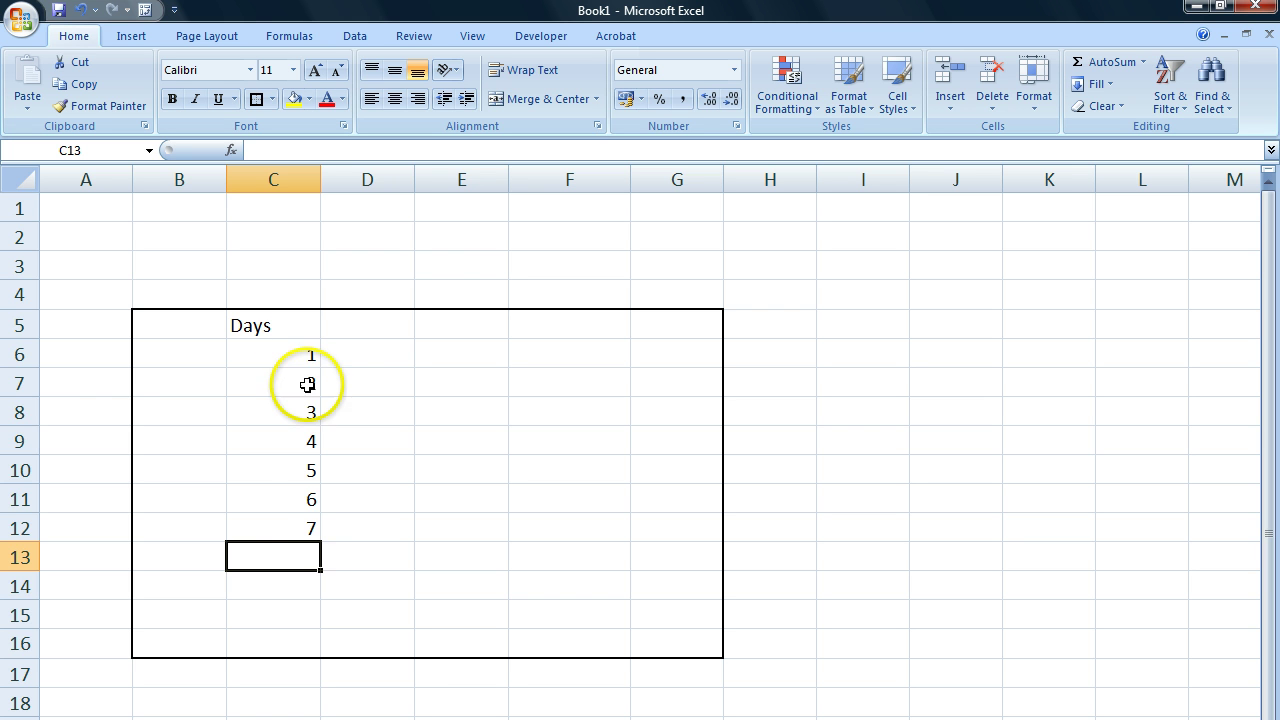
drag(290, 525, 290, 388)
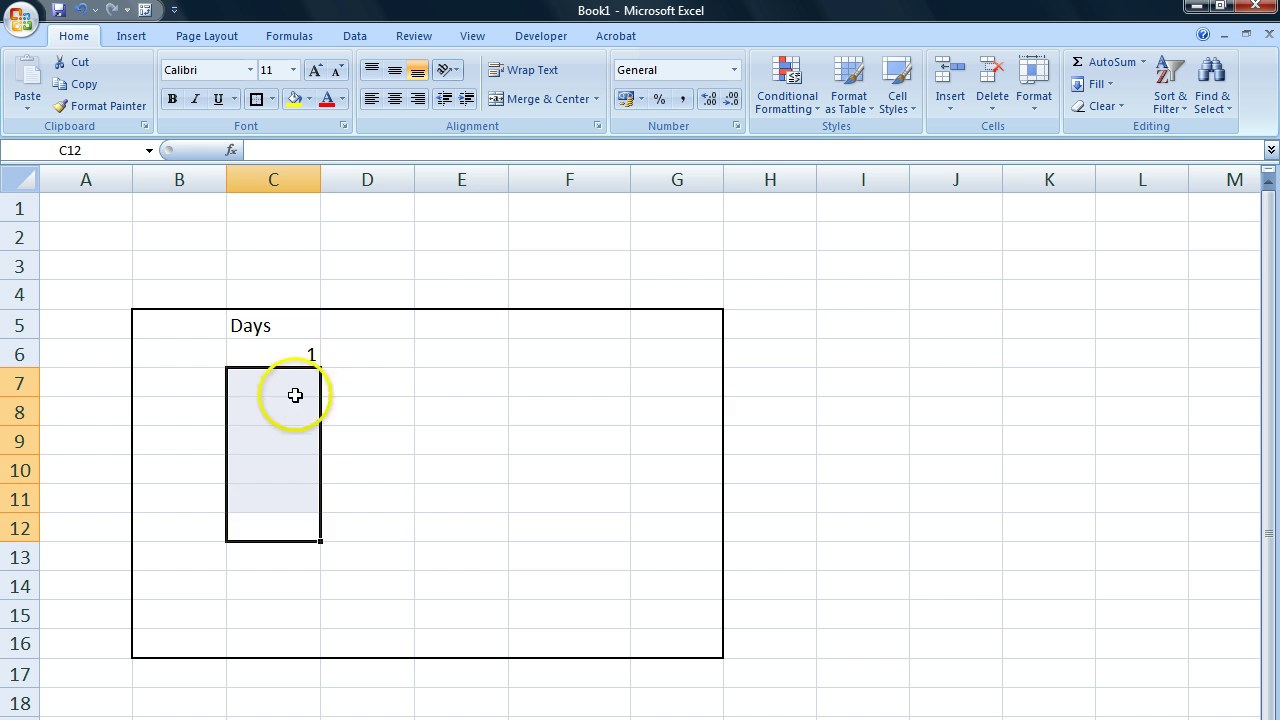
Enter 2 in C7 below the 1 in C6.
click(295, 382)
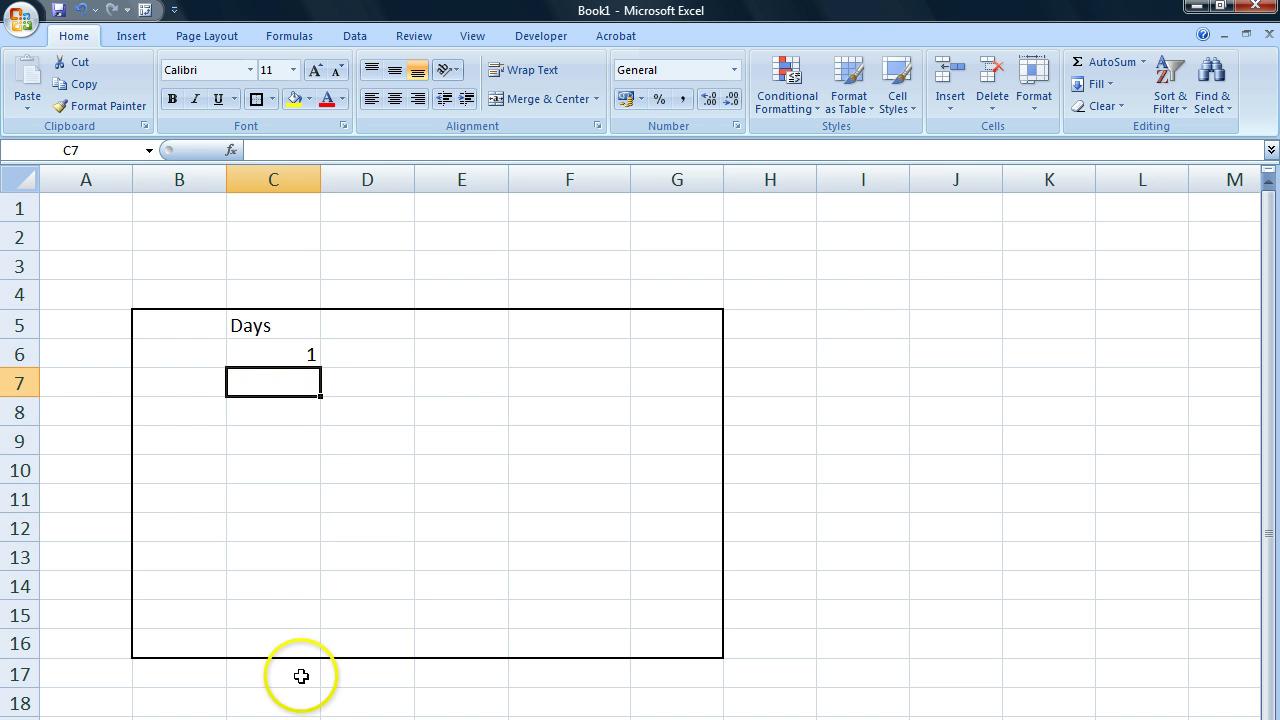
click(297, 358)
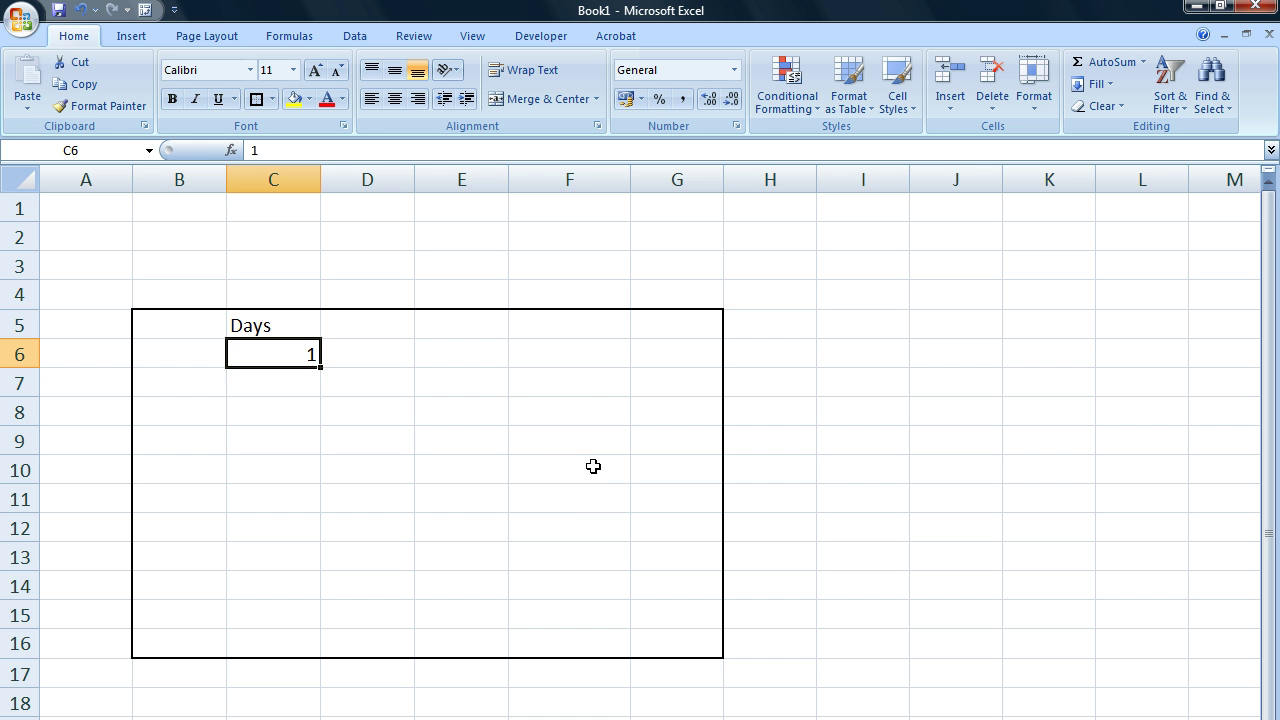
key(Return)
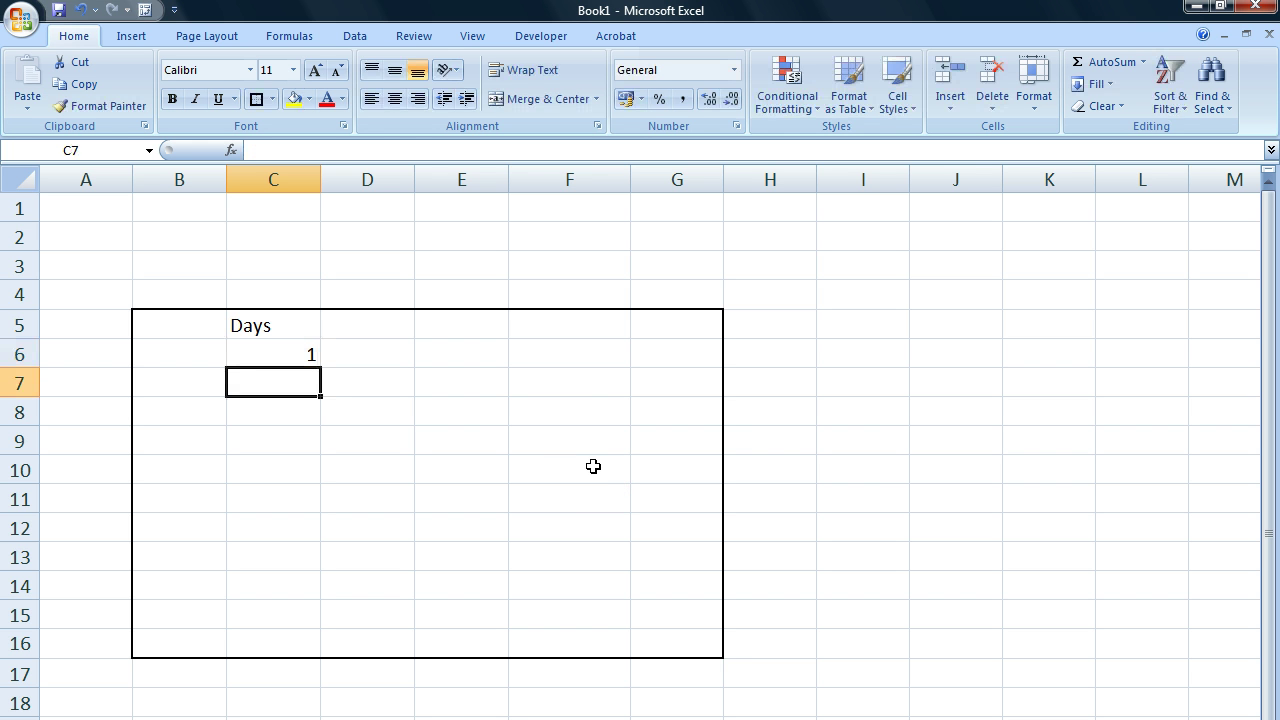
text(2)
key(Return)
key(Up)
key(Up)
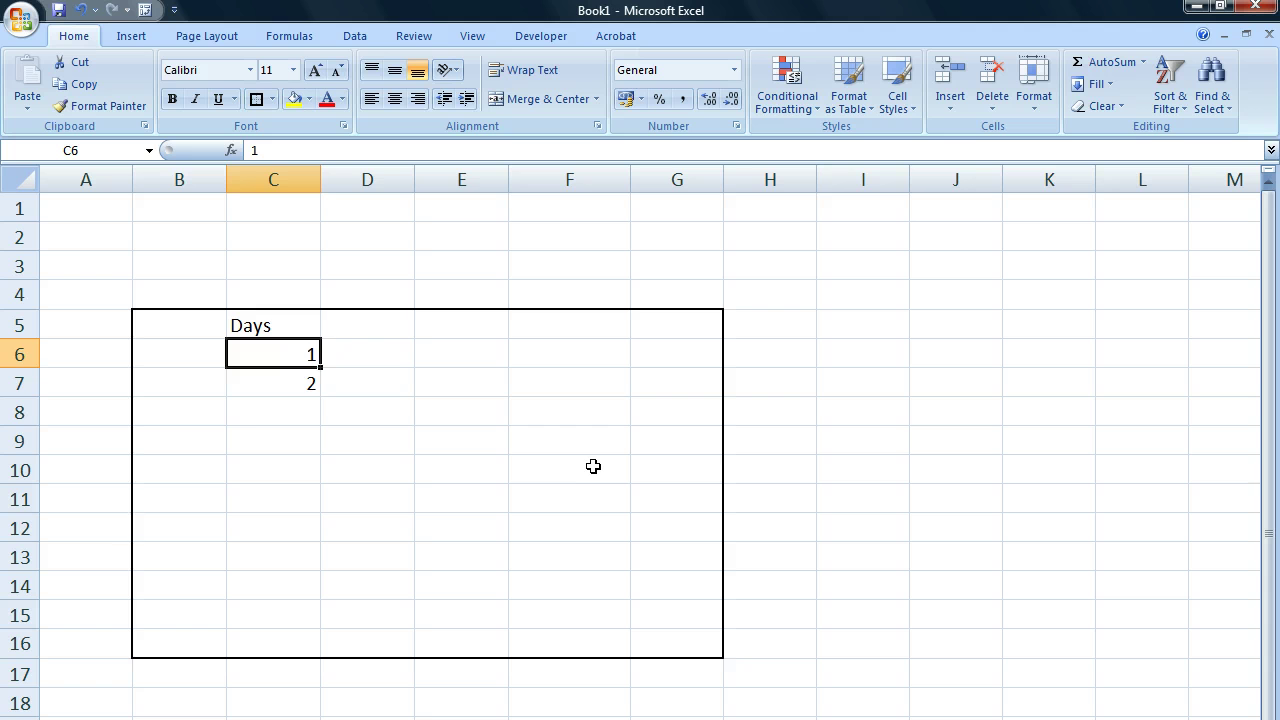
key(Down)
Fill the 1, 2 series from C6:C7 down to C12 with the fill handle.
drag(303, 354, 300, 387)
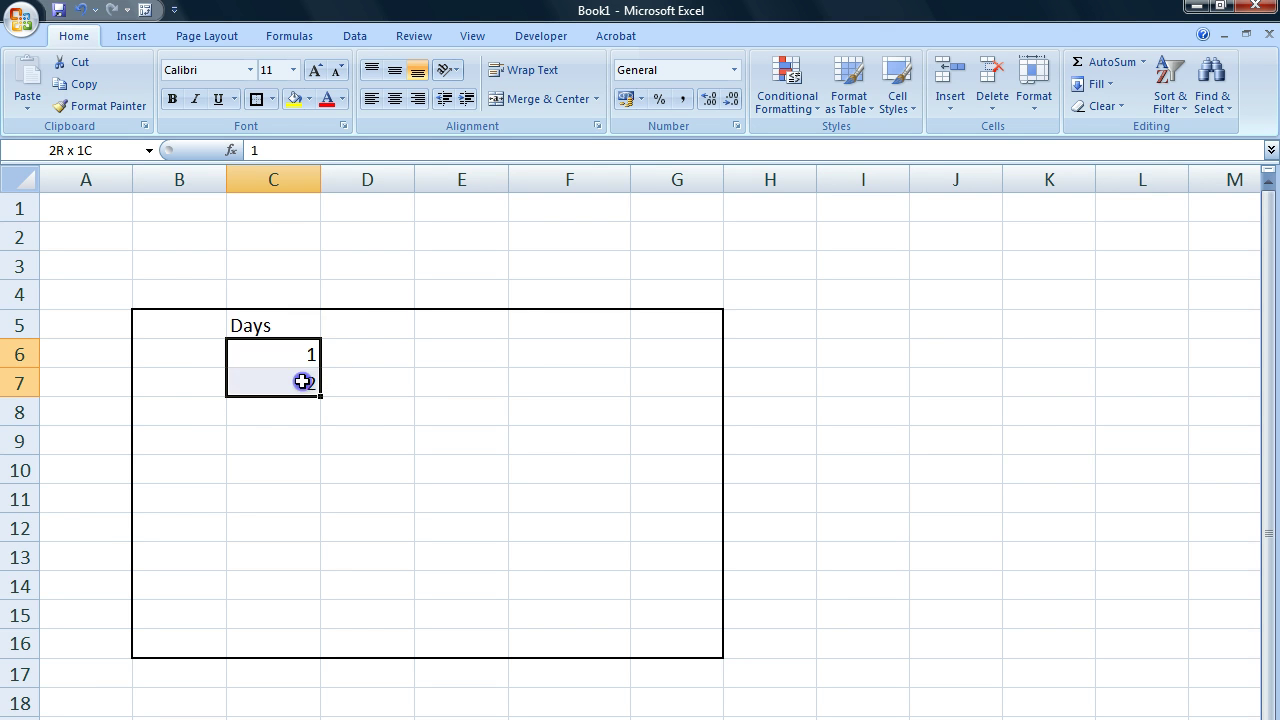
click(260, 347)
drag(260, 347, 267, 376)
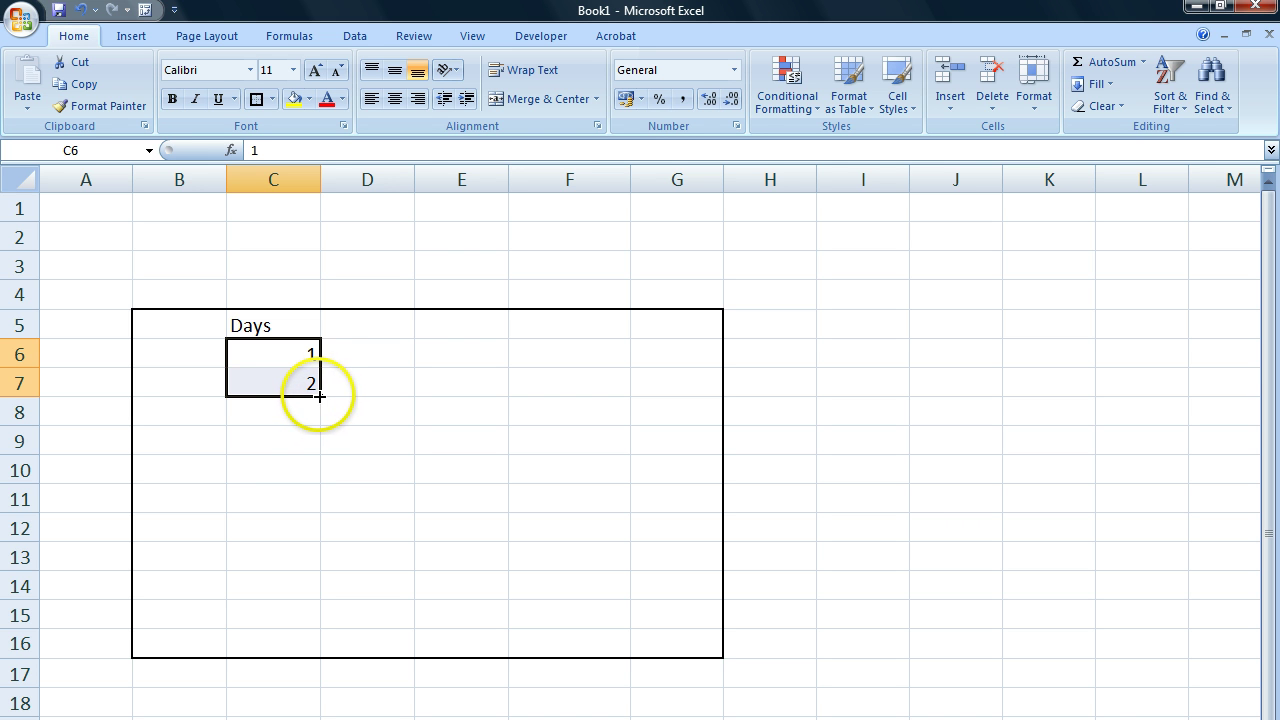
drag(317, 422, 309, 499)
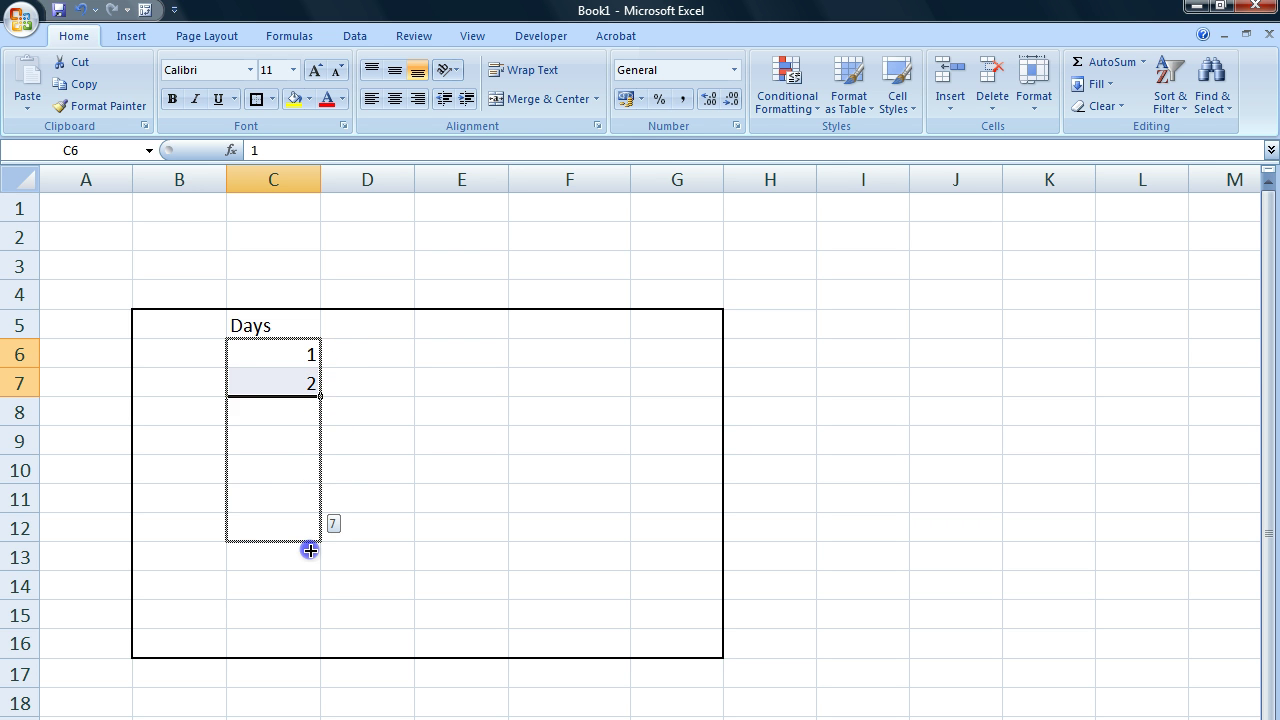
drag(311, 548, 310, 552)
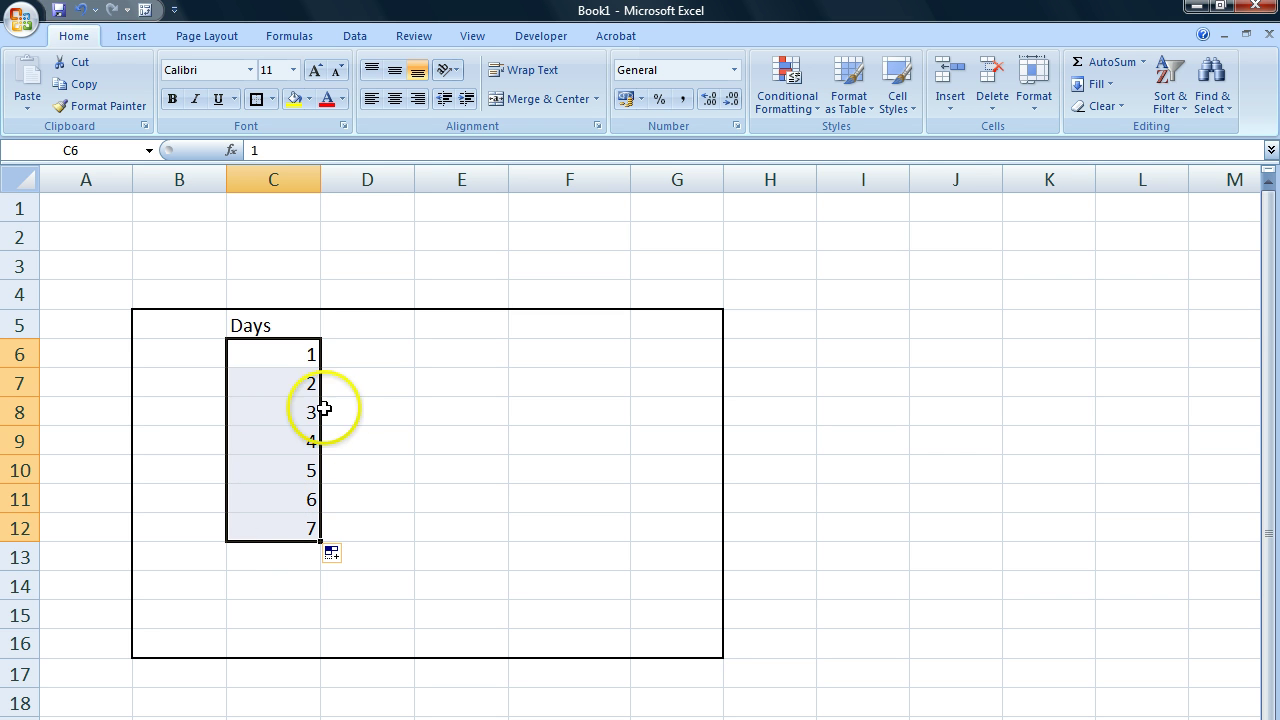
click(303, 357)
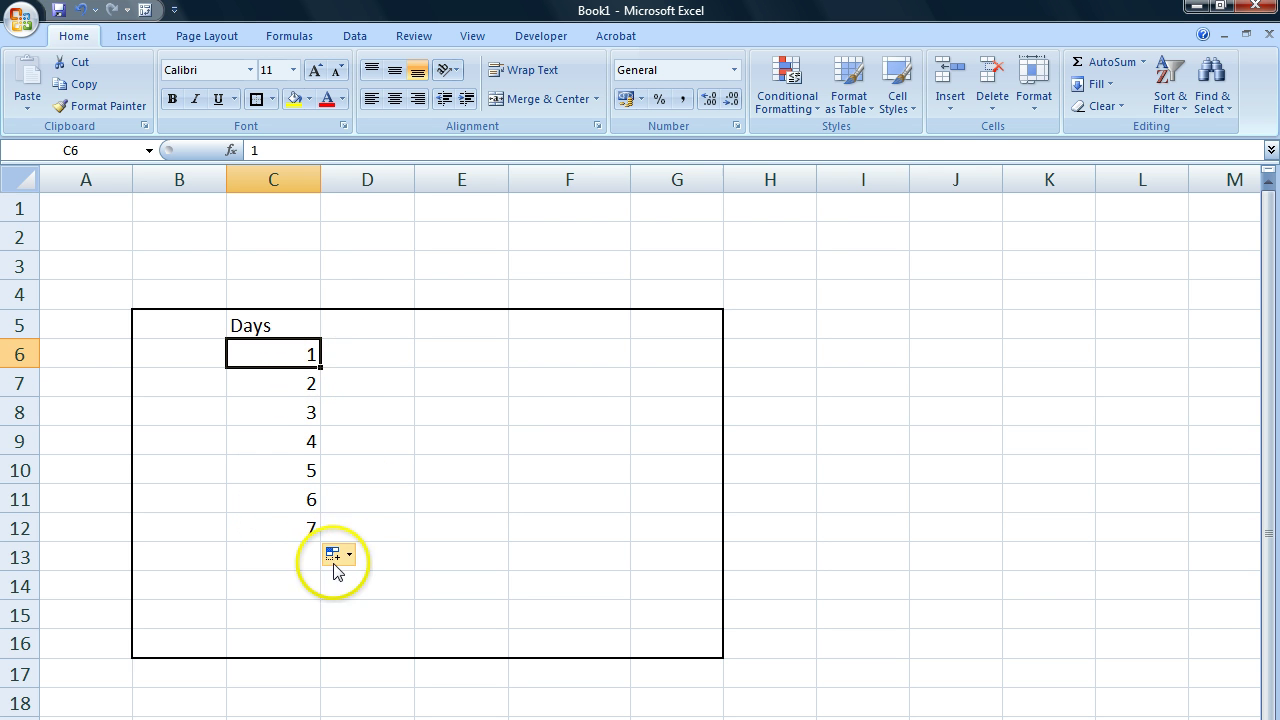
click(280, 392)
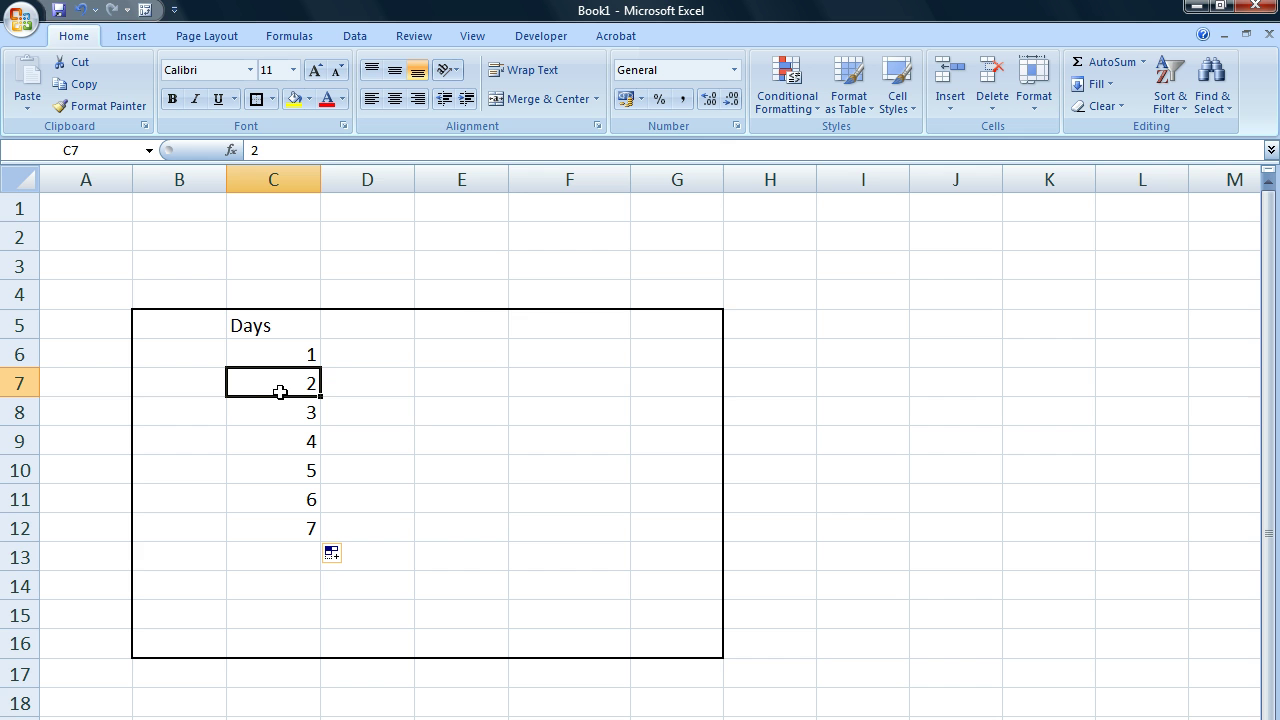
Enter 1 in D6 and in several cells below it.
click(350, 350)
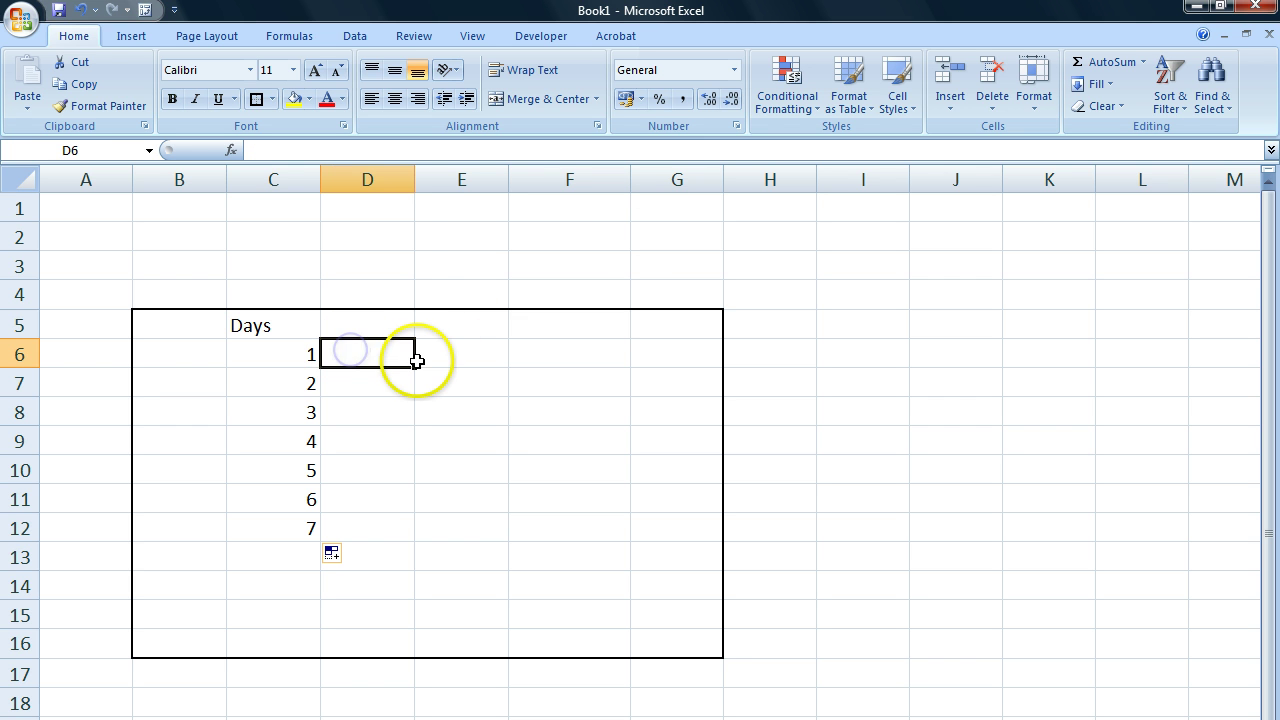
text(1)
click(394, 384)
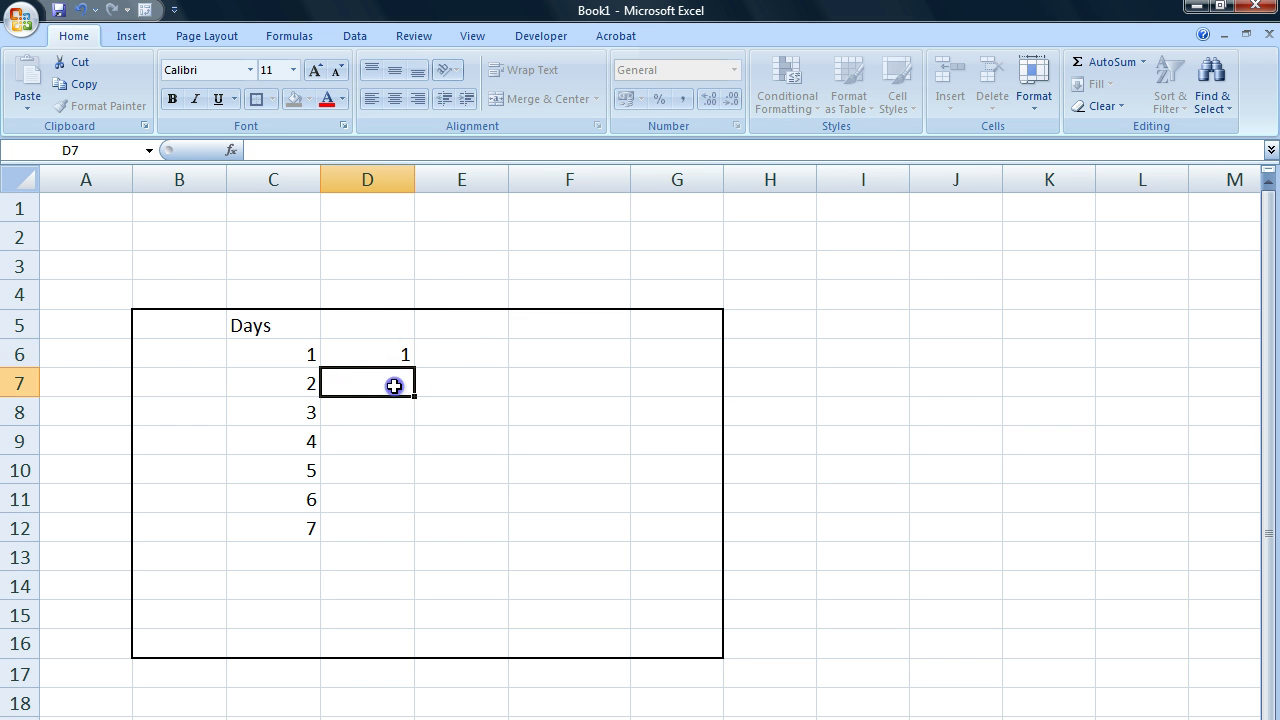
text(1)
click(389, 412)
text(1)
click(389, 441)
text(1)
click(388, 470)
text(1)
click(386, 499)
Copy the 1 from D6 down through D12 with the fill handle.
drag(400, 380, 392, 484)
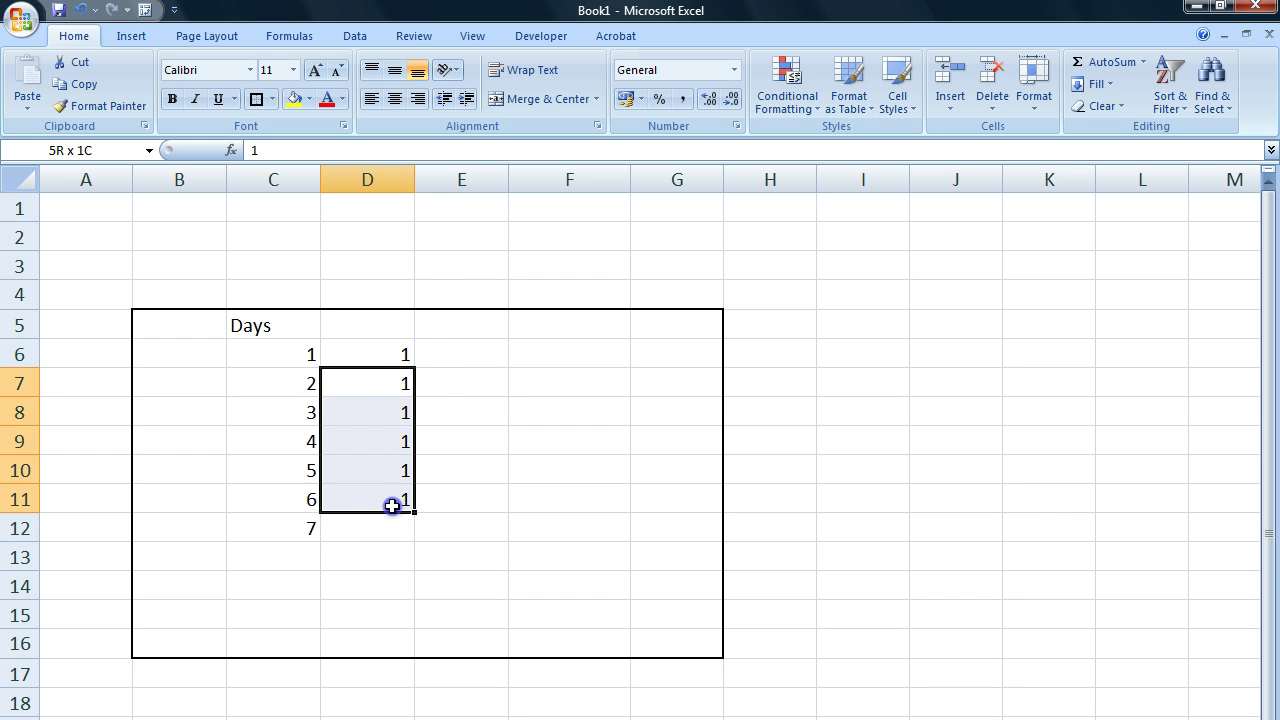
click(403, 352)
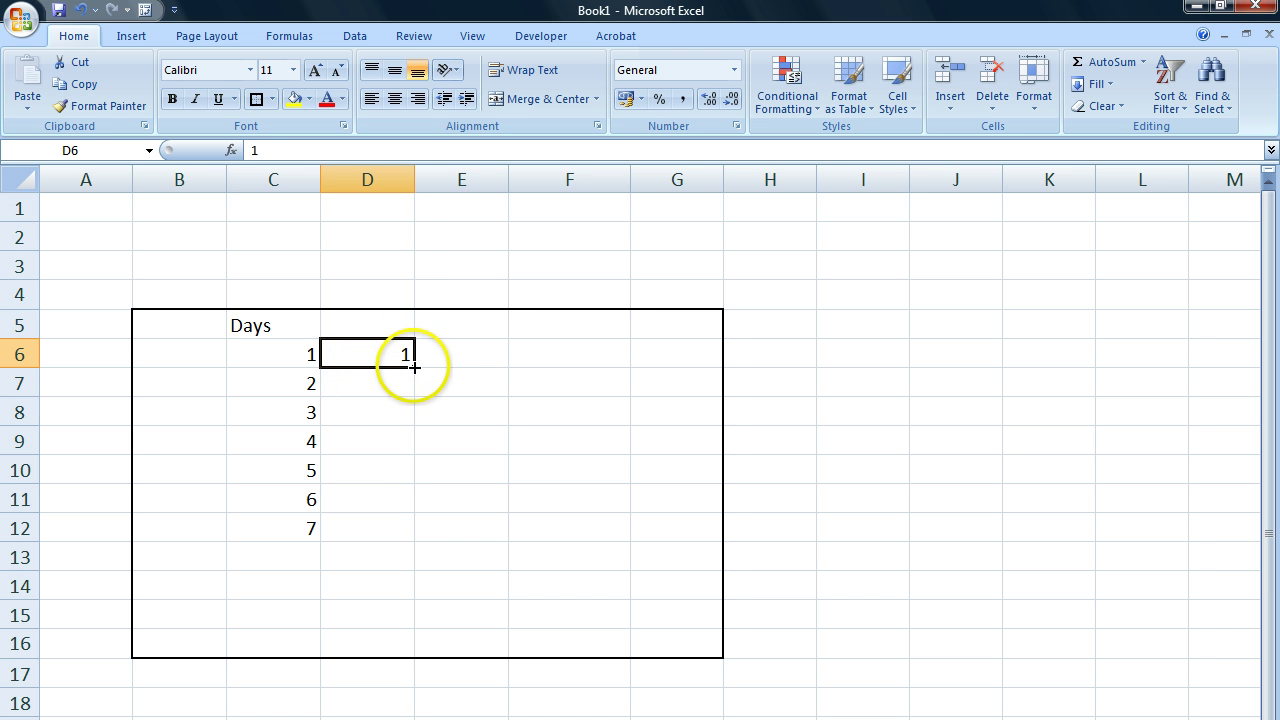
drag(378, 523, 379, 534)
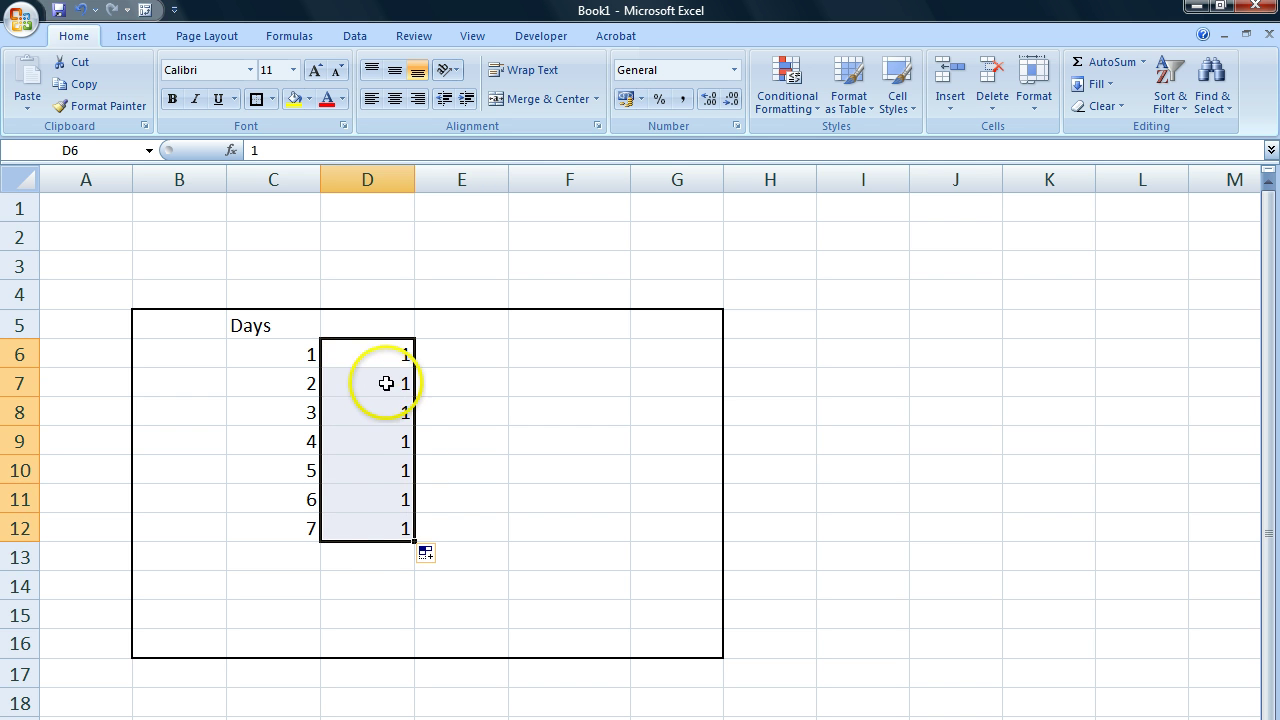
click(274, 564)
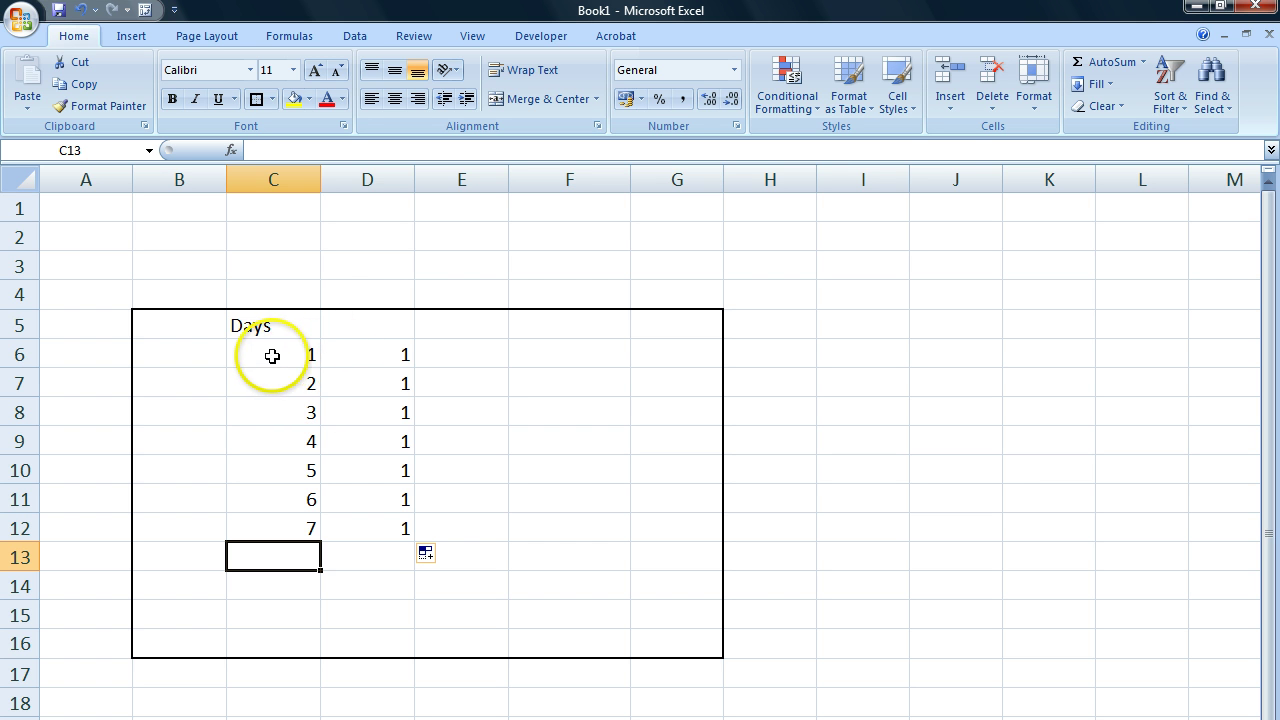
click(381, 356)
Change D6 to 2 and compare the value ranges in columns C, D and E.
text(2)
click(458, 411)
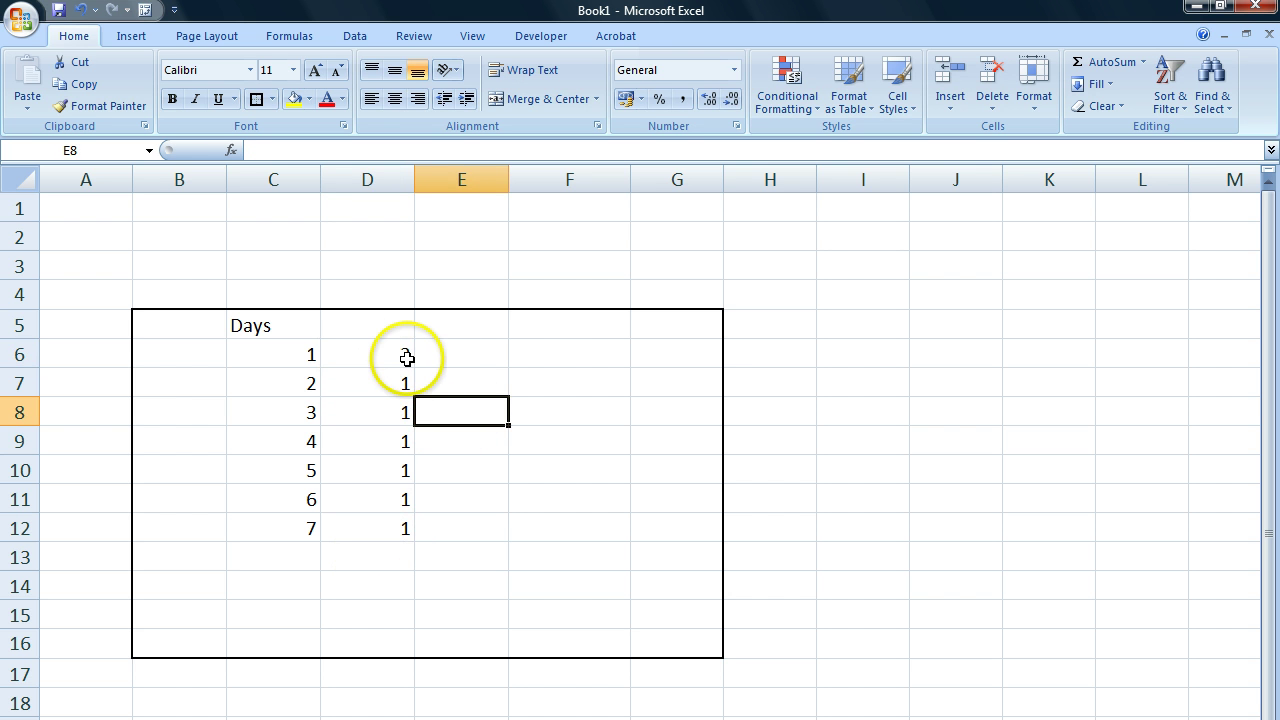
click(381, 355)
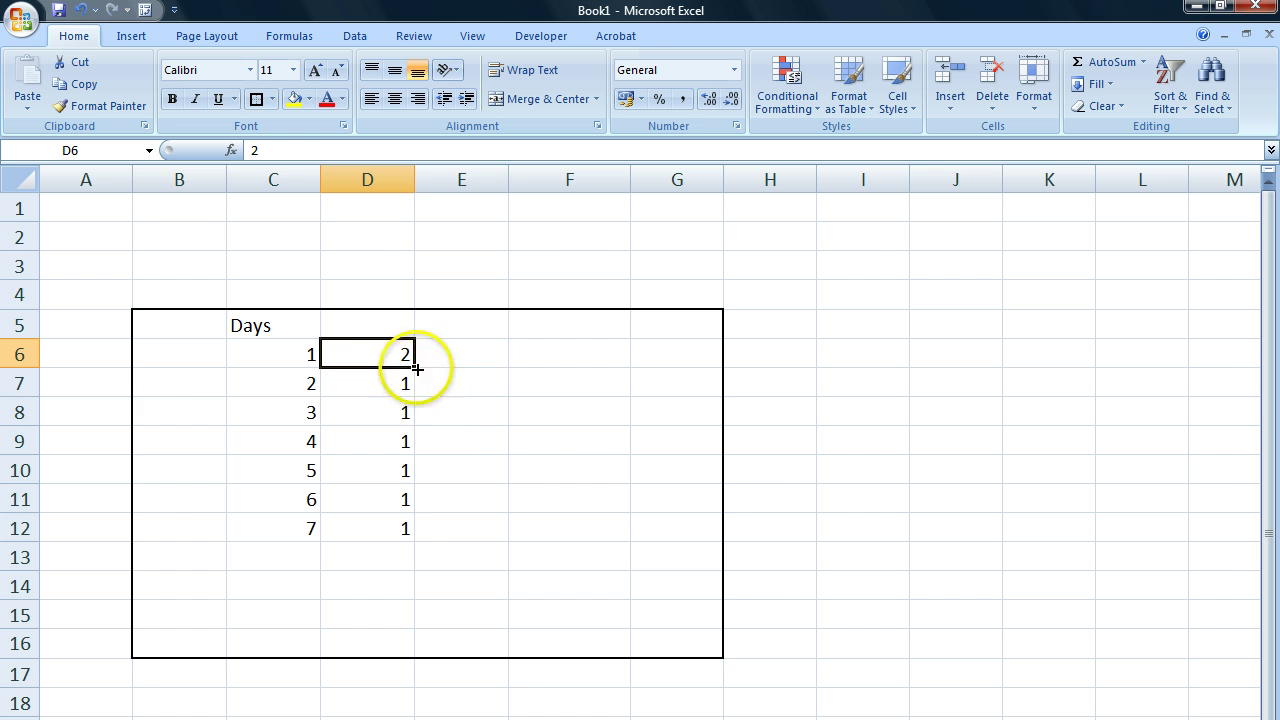
drag(390, 528, 384, 366)
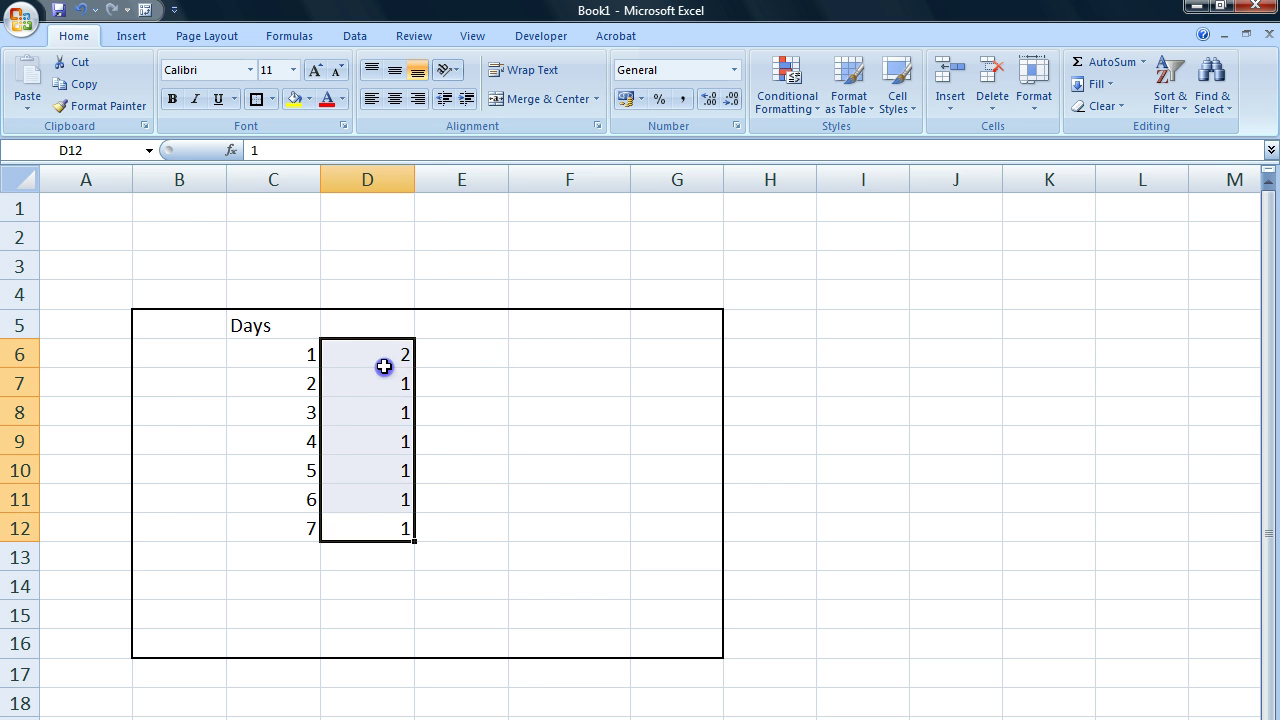
click(260, 332)
drag(266, 354, 298, 530)
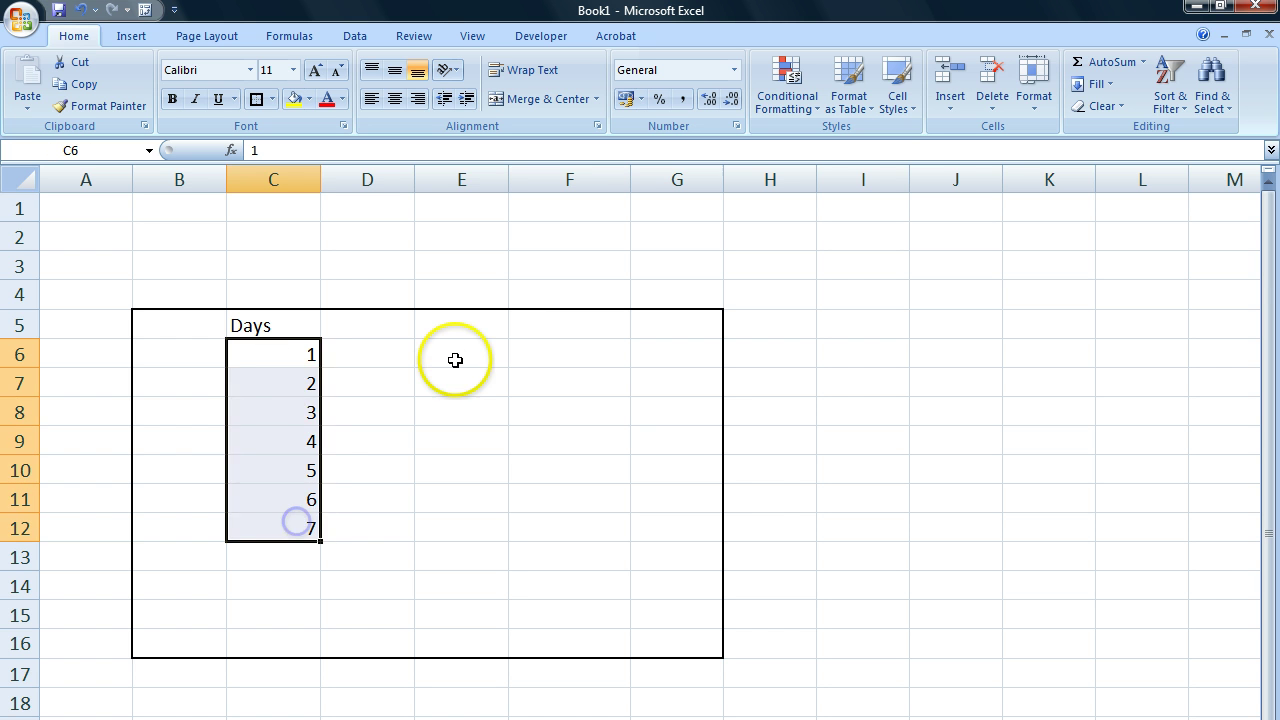
drag(460, 354, 458, 526)
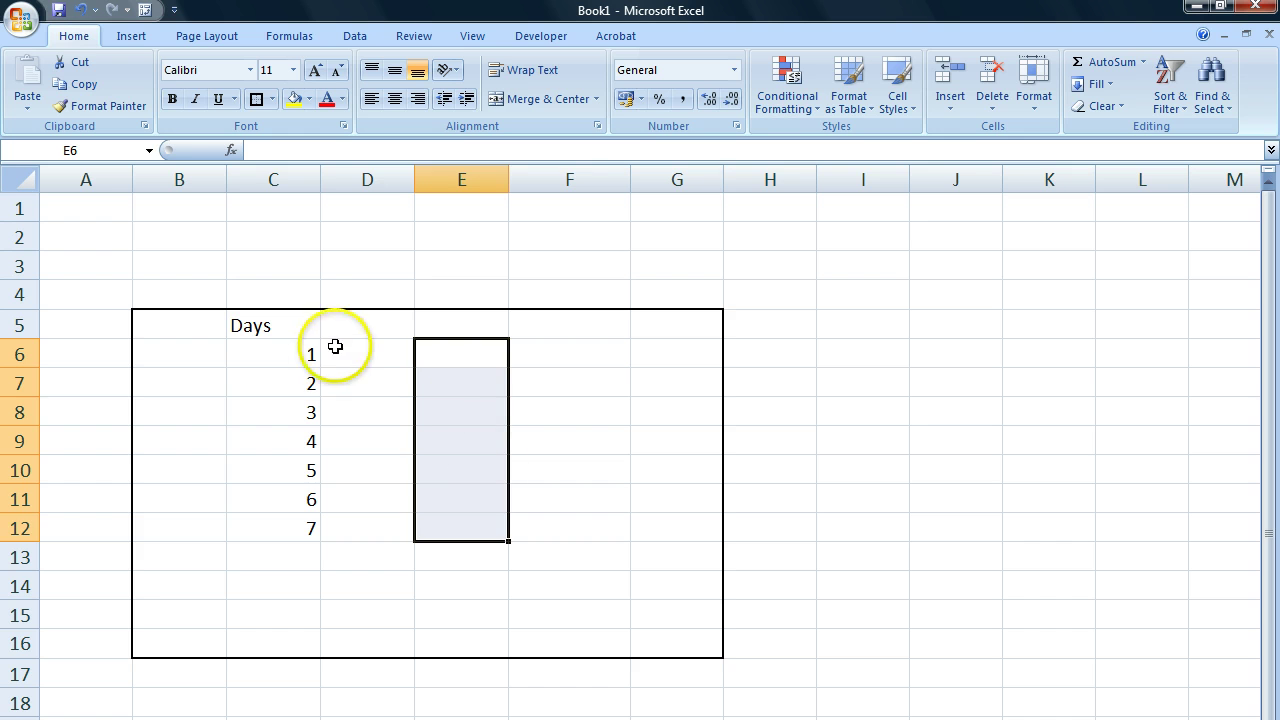
drag(292, 353, 480, 540)
click(392, 598)
Delete the duplicate values in columns D and E, keeping only C6:C12.
drag(385, 350, 401, 581)
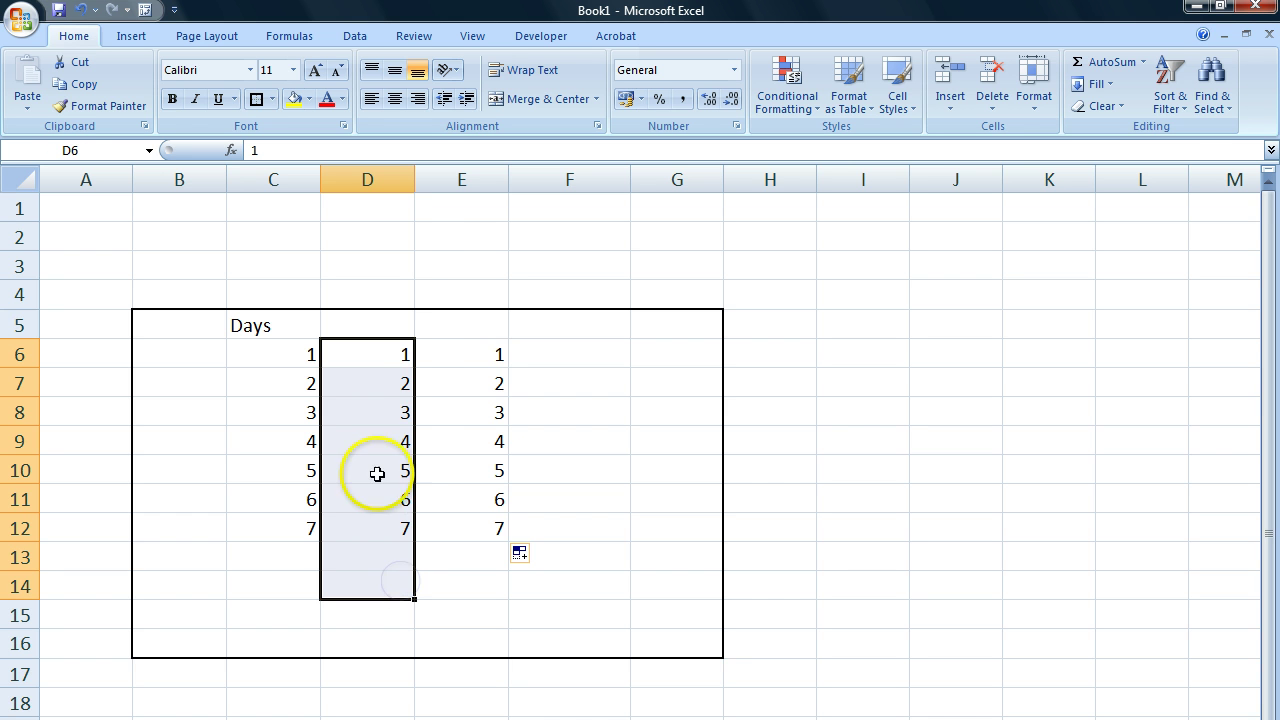
key(Delete)
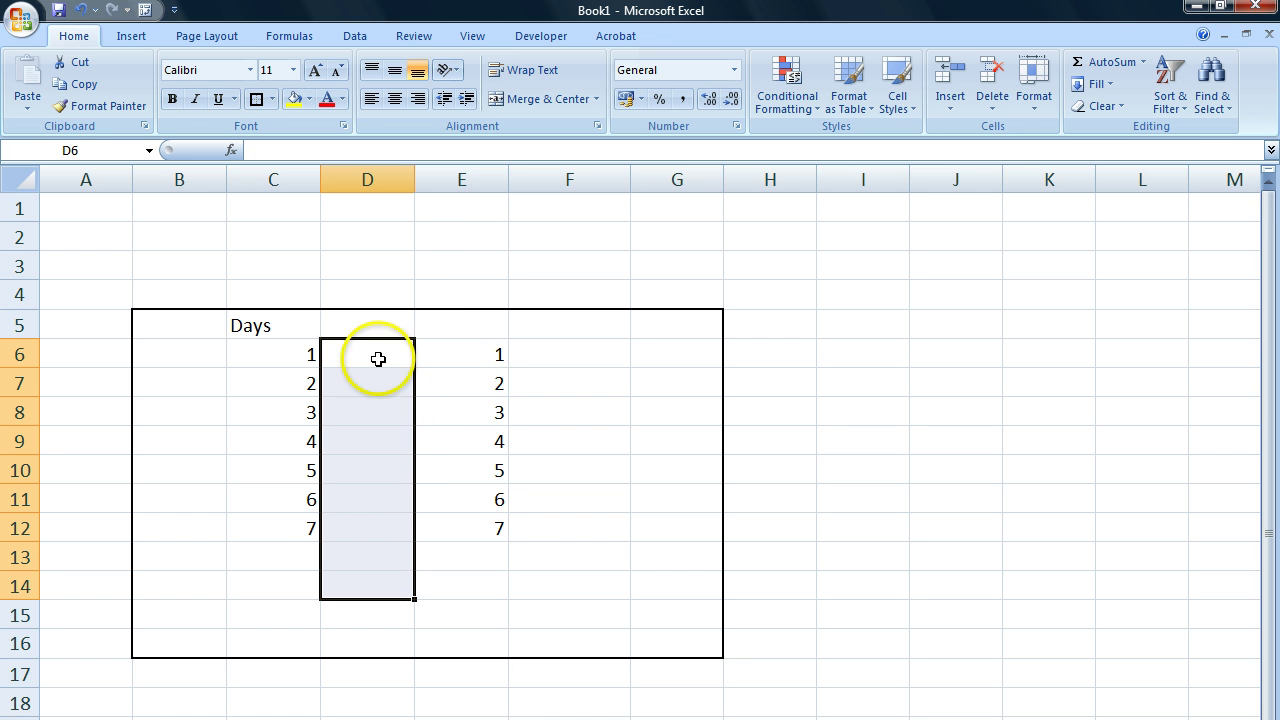
drag(486, 354, 491, 530)
key(Delete)
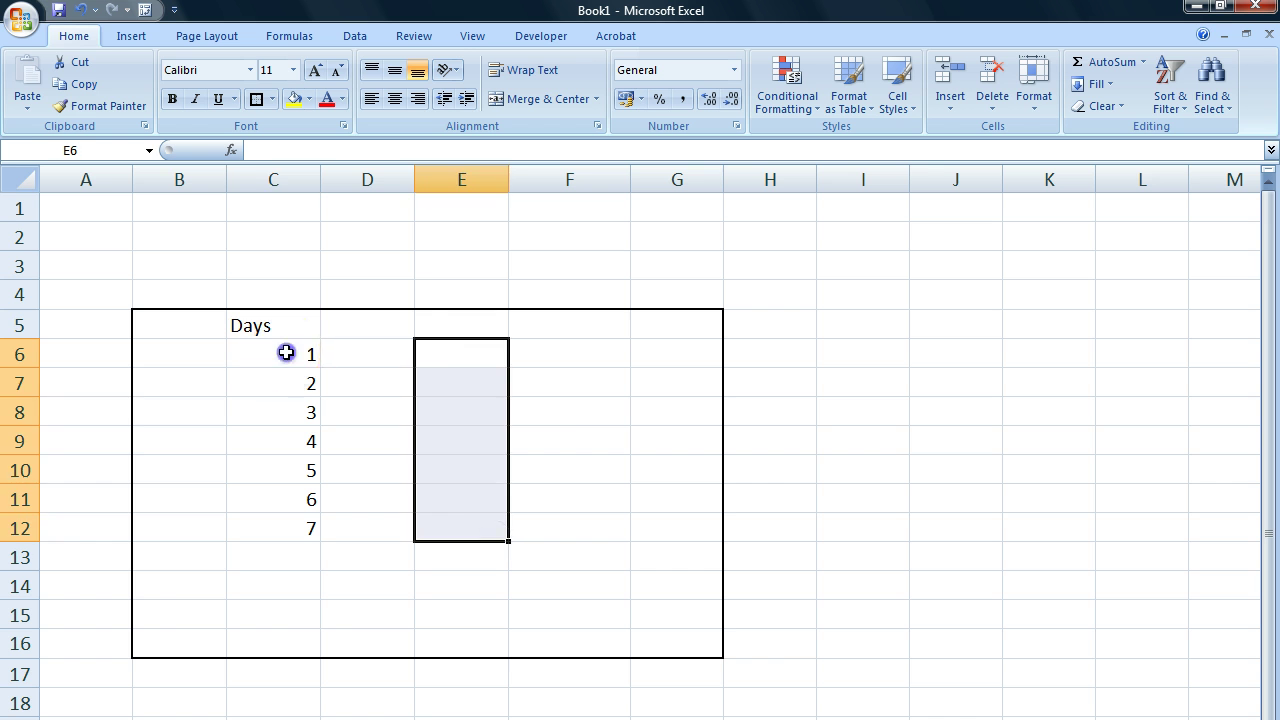
click(286, 352)
Enter the heading 'Copy of days' in E5.
click(462, 325)
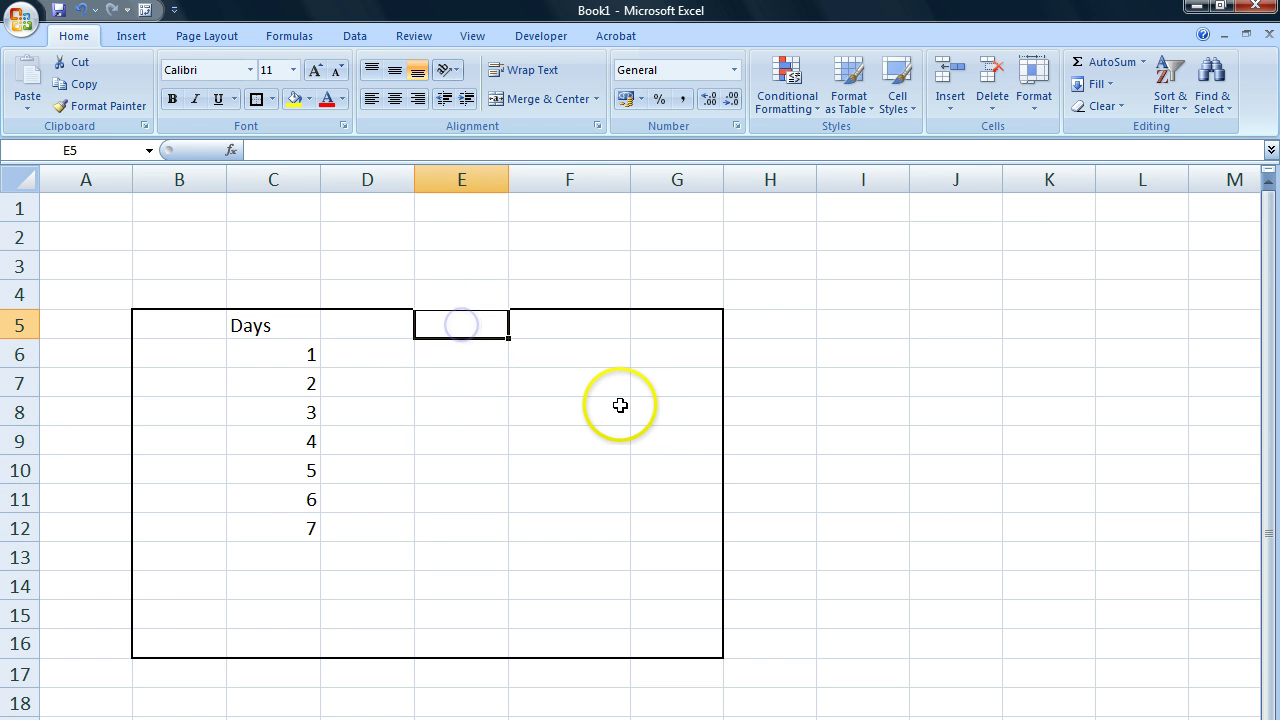
text(Copy of days)
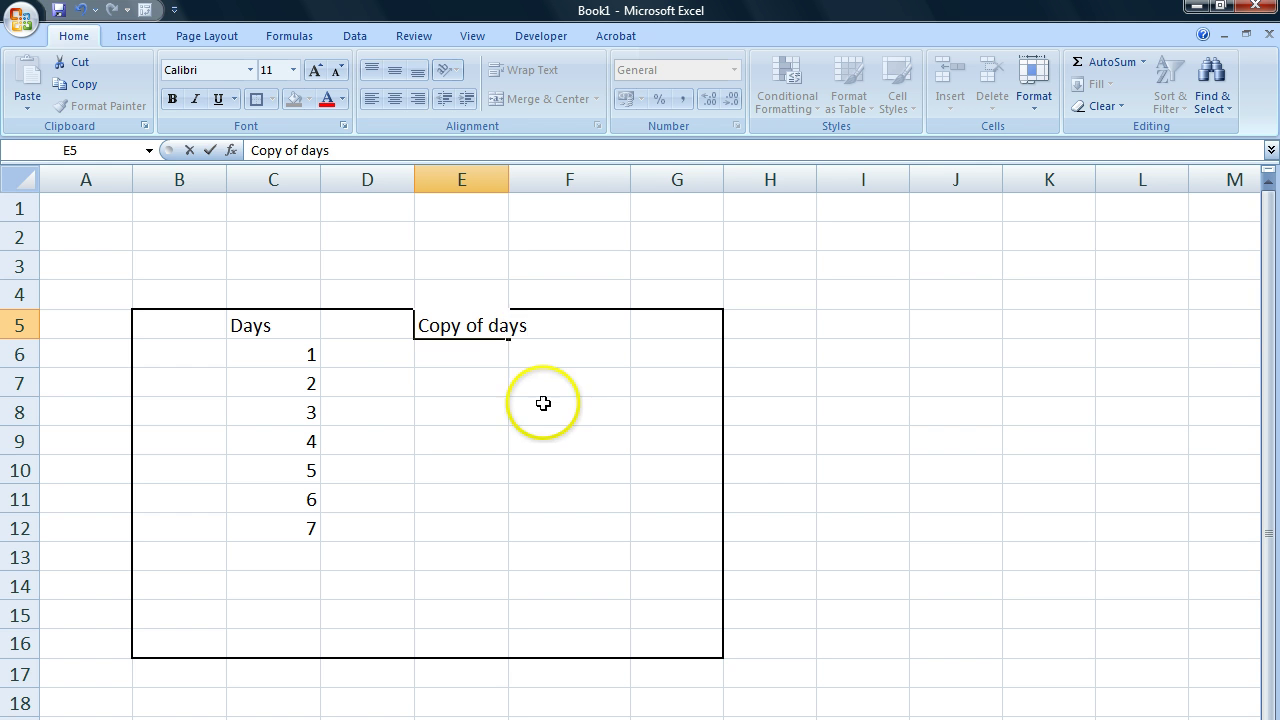
click(497, 376)
Copy the Days values 1–7 from C6:C12.
drag(266, 357, 281, 520)
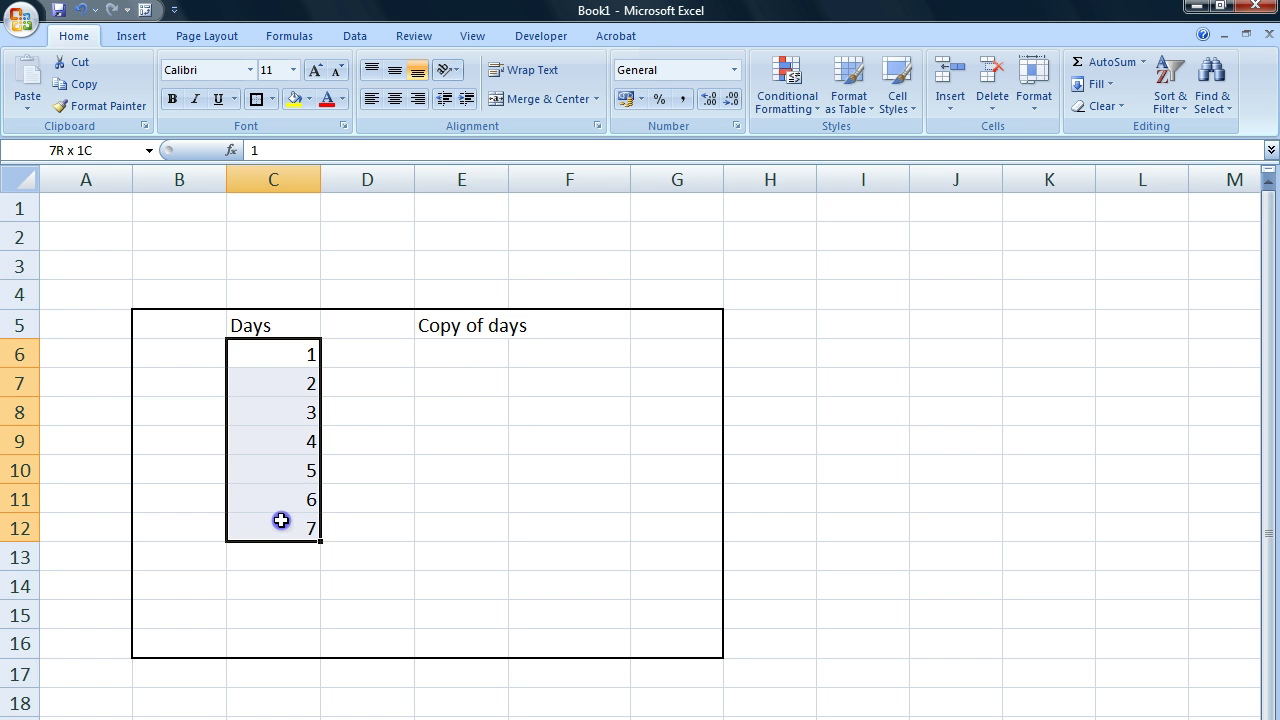
right_click(266, 454)
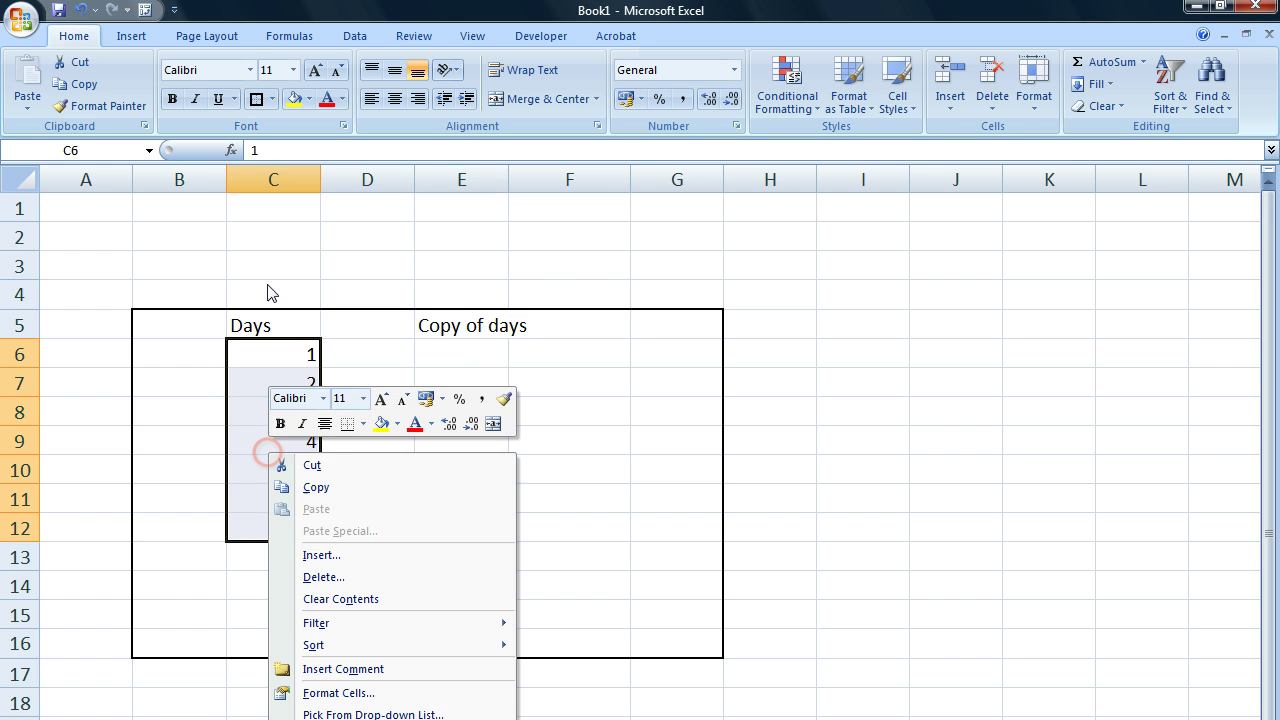
click(306, 491)
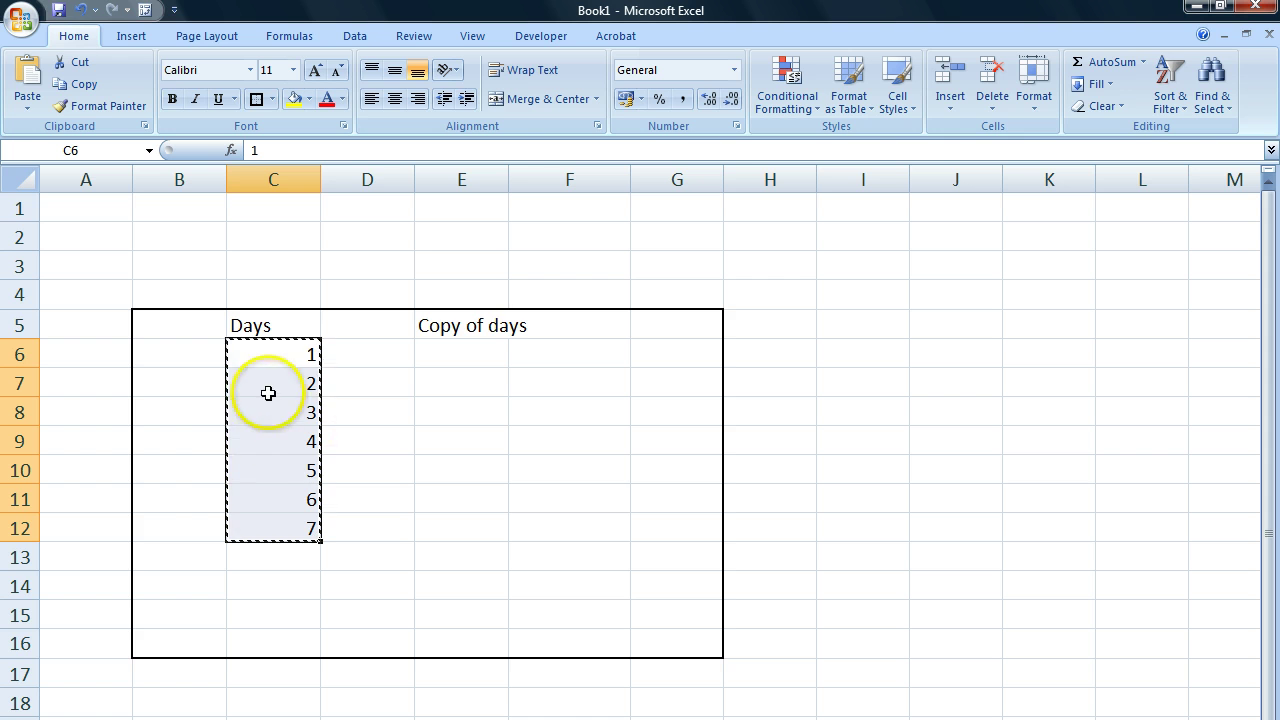
click(445, 354)
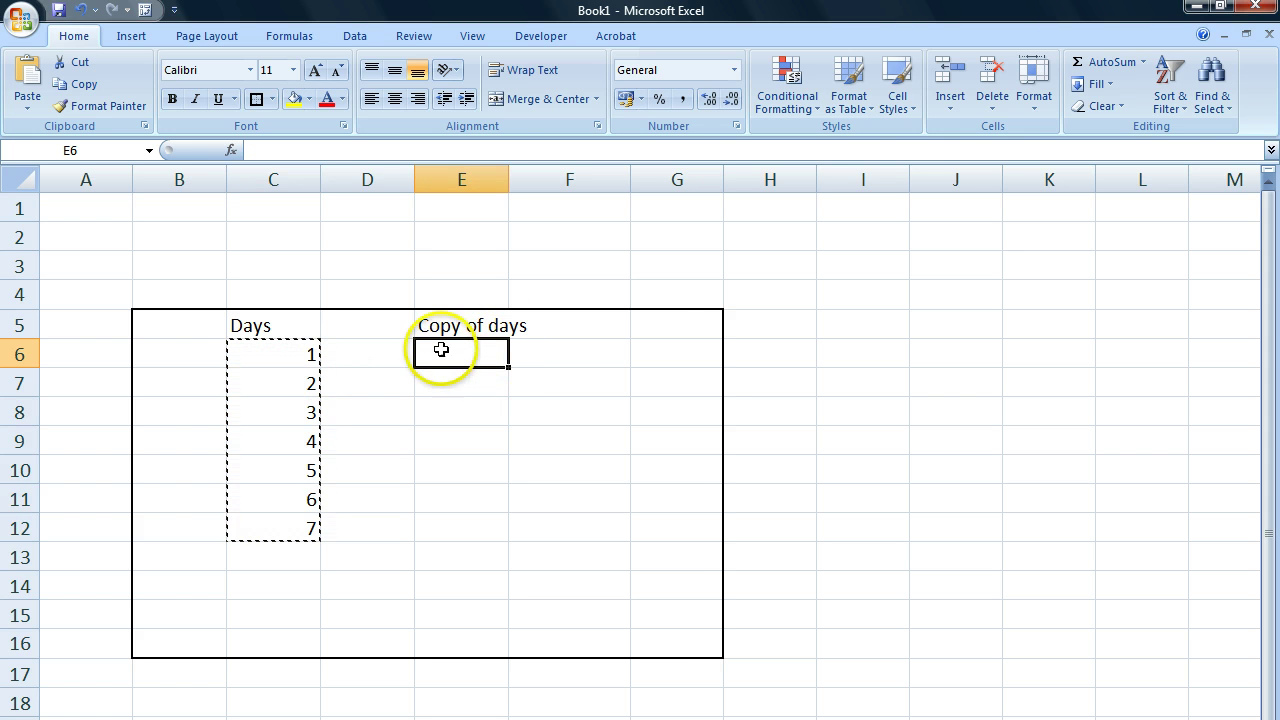
Paste the copied Days values into E6:E12.
right_click(442, 352)
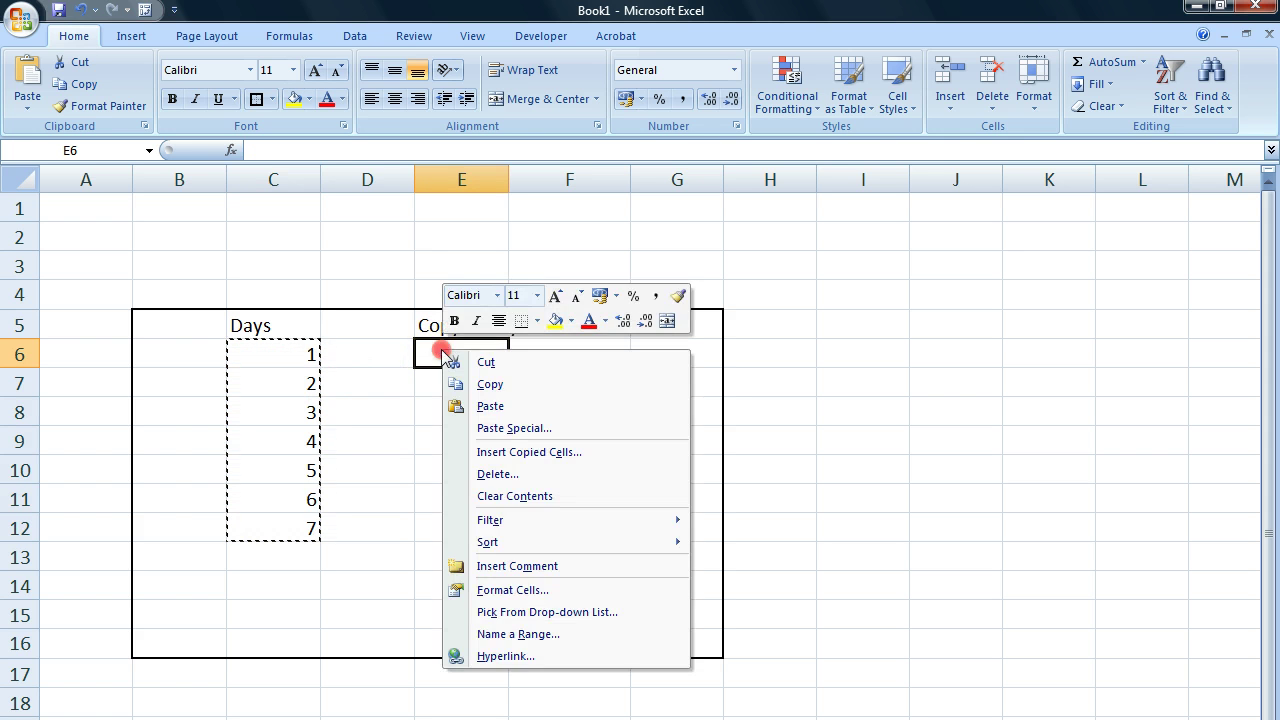
click(518, 406)
click(455, 528)
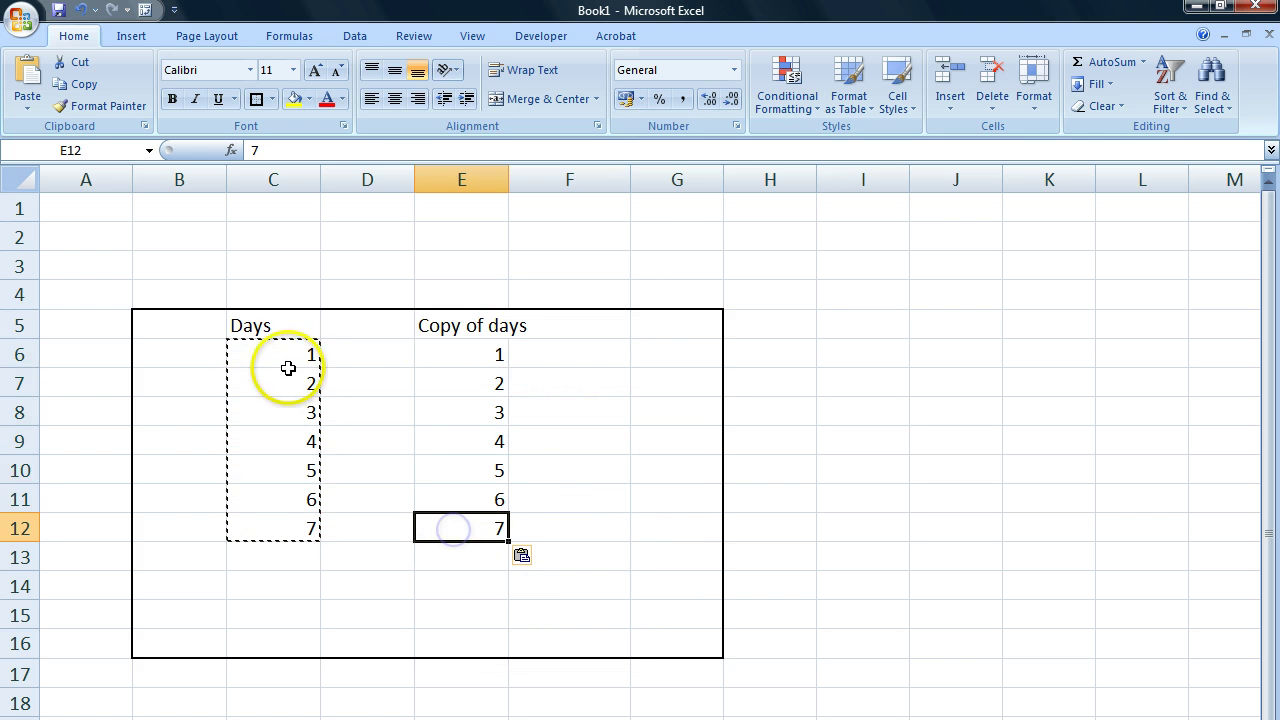
Test overwriting C6 with 2, undo it, and compare C6:C12 with E6:E12.
click(293, 355)
text(2)
click(349, 441)
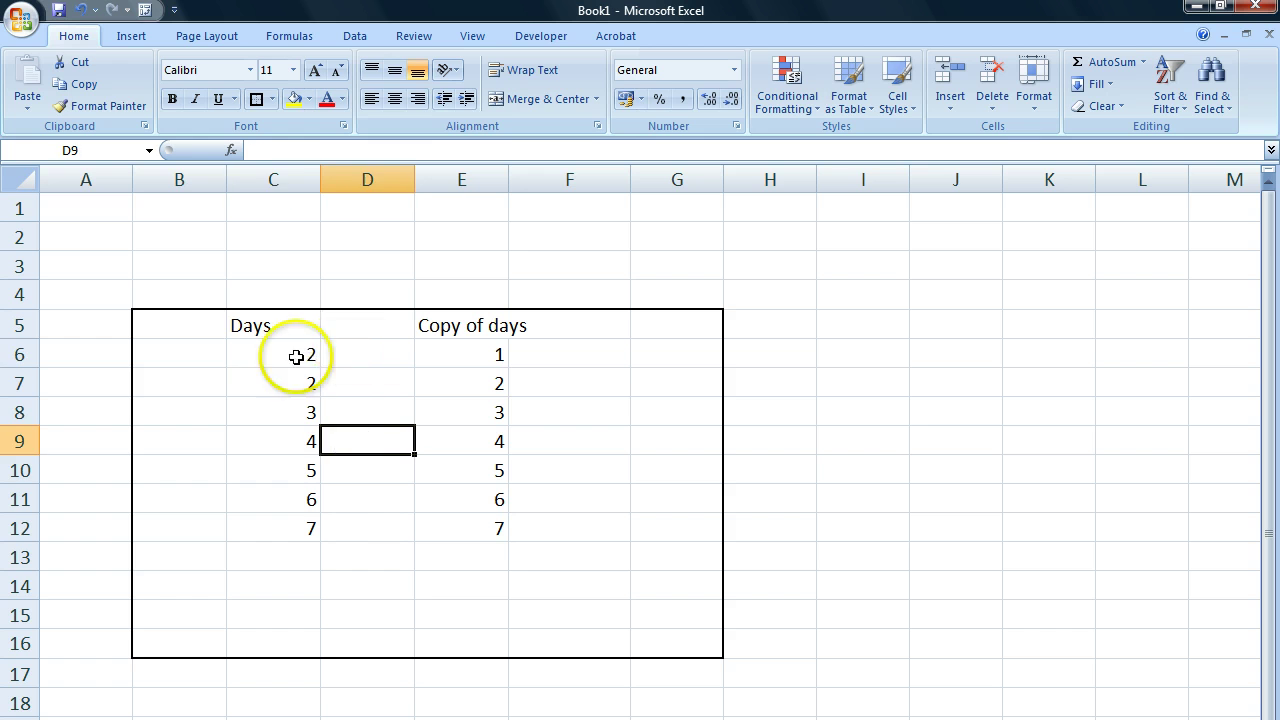
key(ctrl+z)
click(363, 389)
drag(300, 349, 315, 527)
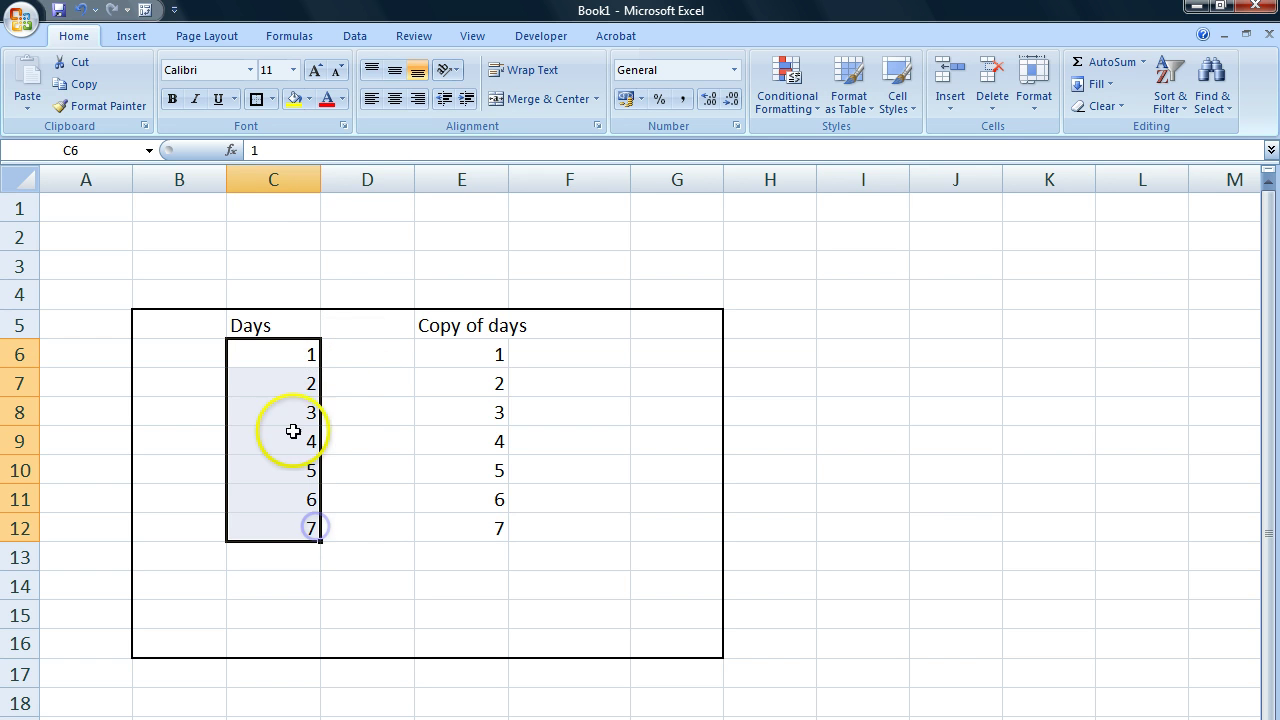
drag(470, 354, 486, 522)
click(544, 423)
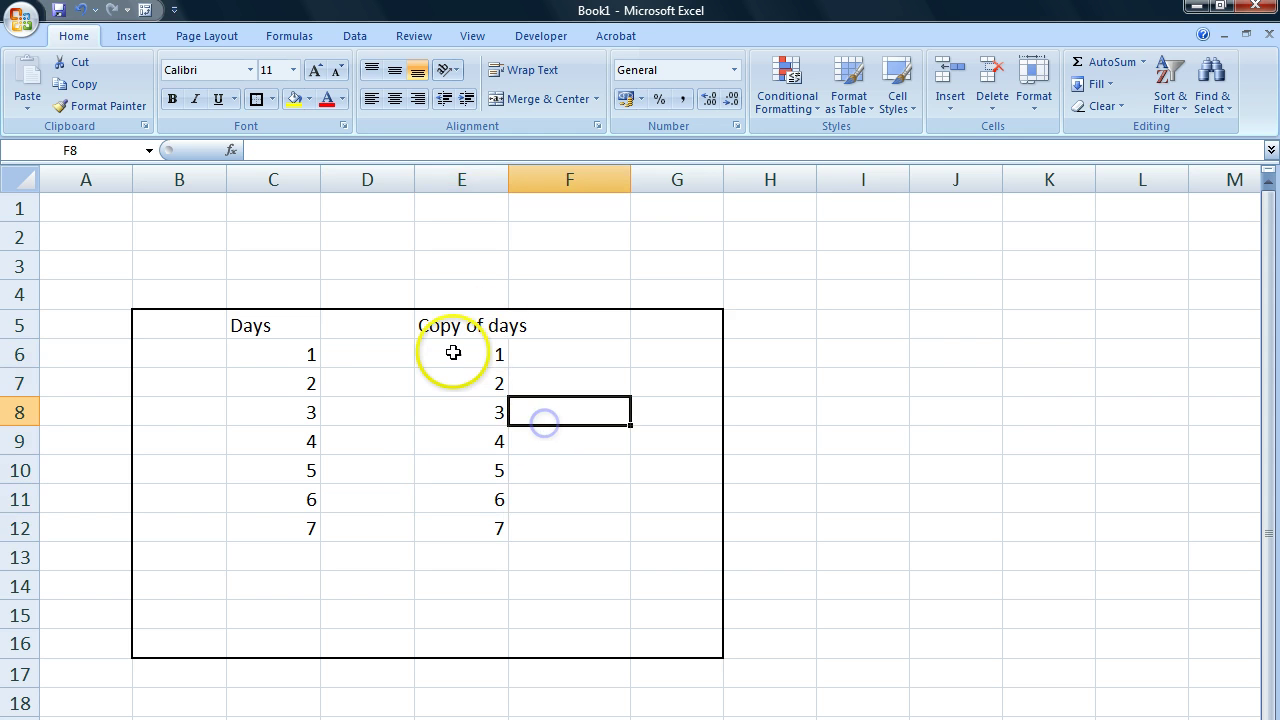
click(451, 352)
drag(298, 353, 319, 530)
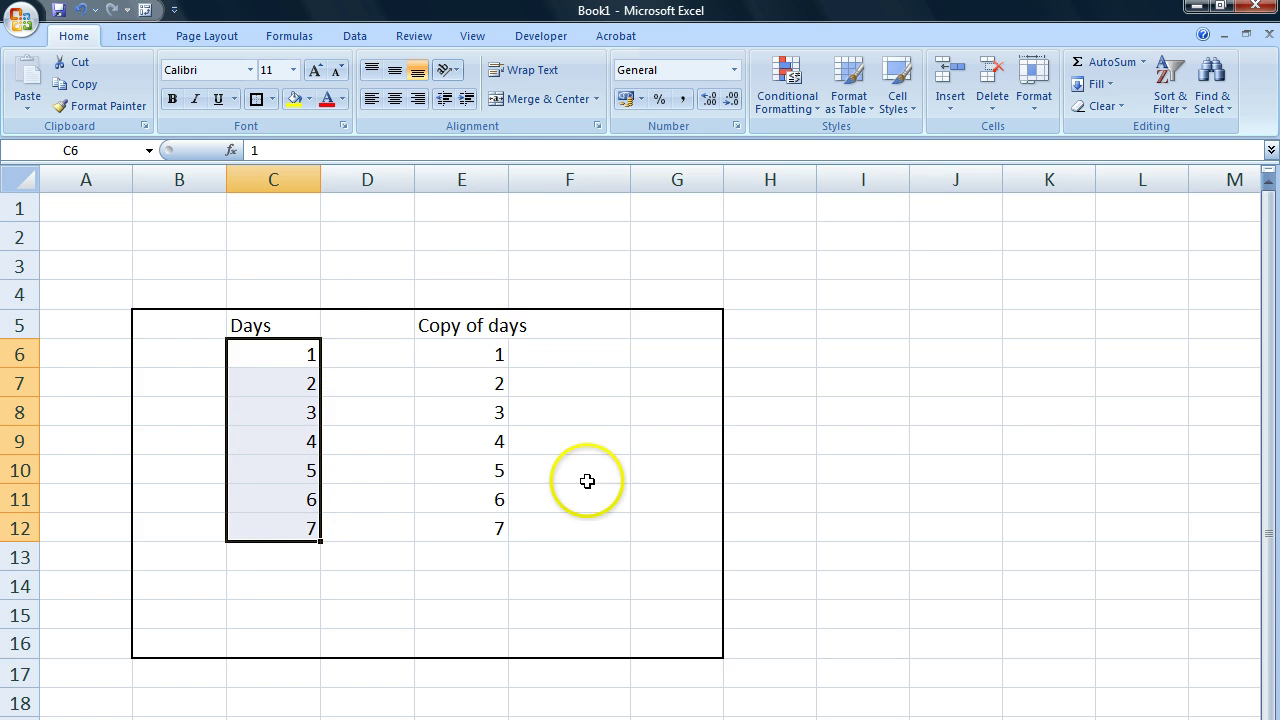
Enter the heading 'Cut from days' in F5.
click(548, 331)
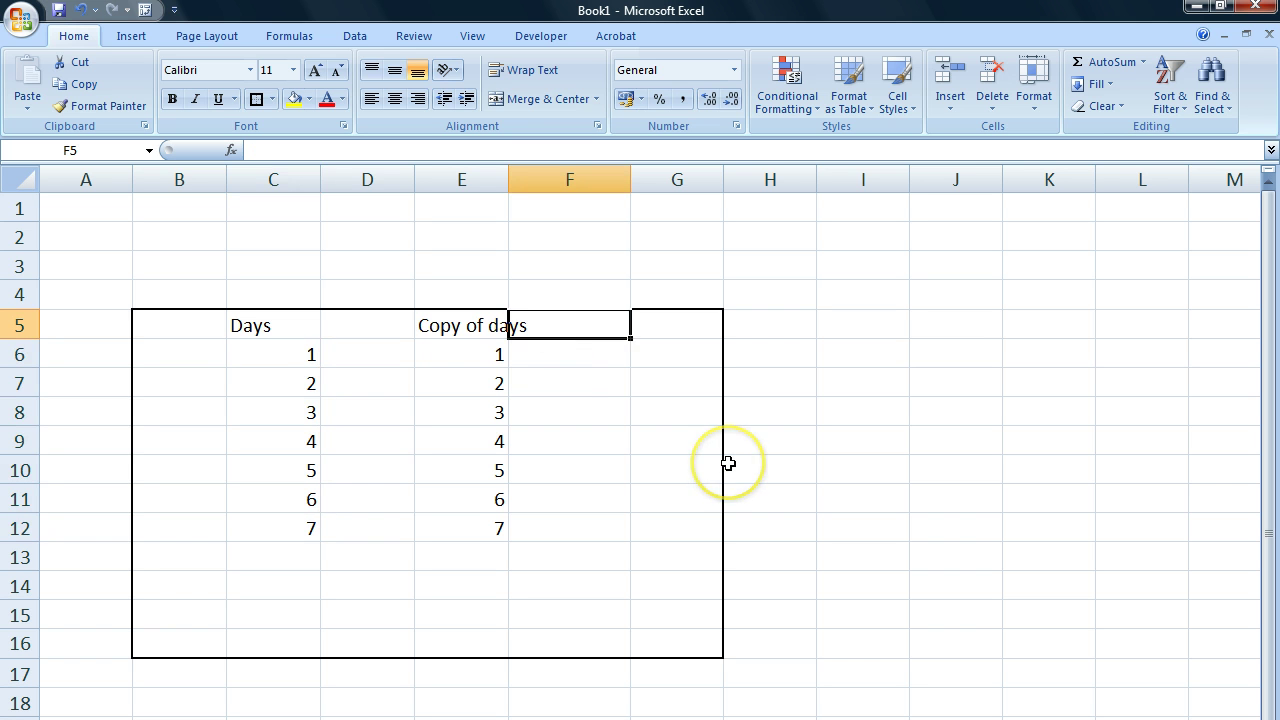
text(Cut from days)
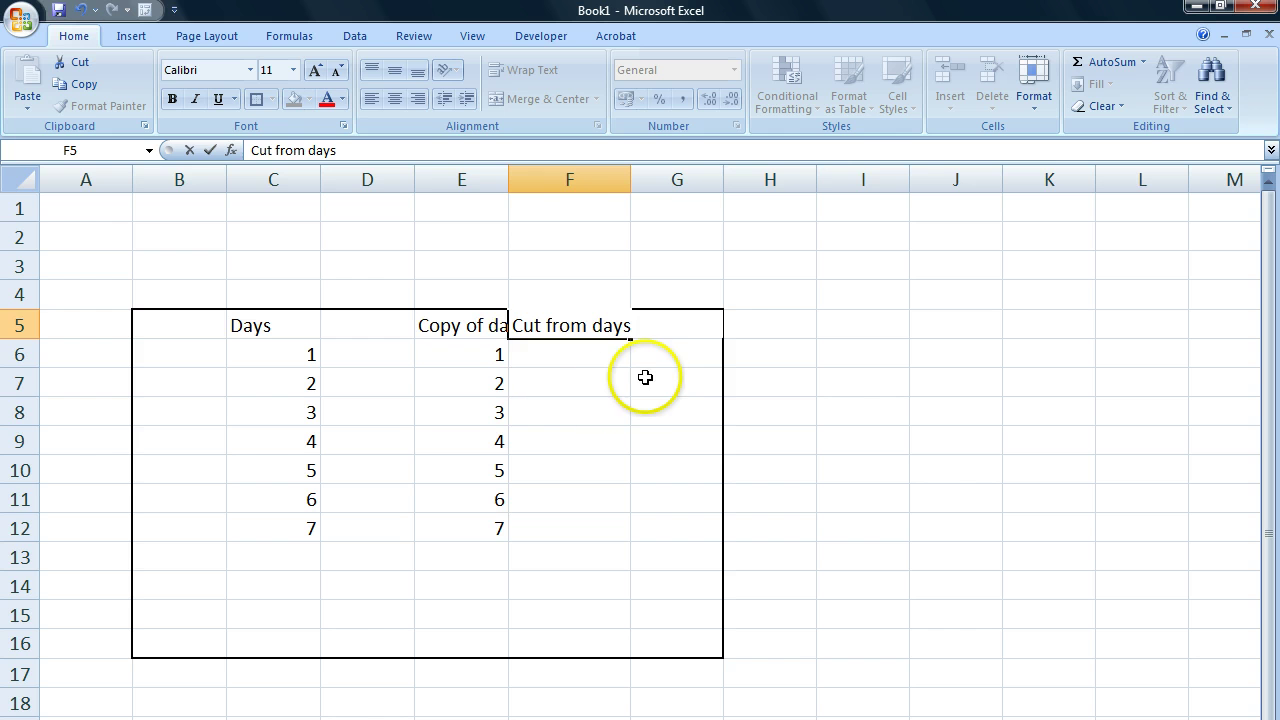
click(608, 389)
Cut the Days values from C6:C12 and paste them into F6:F12.
drag(272, 348, 284, 538)
right_click(258, 421)
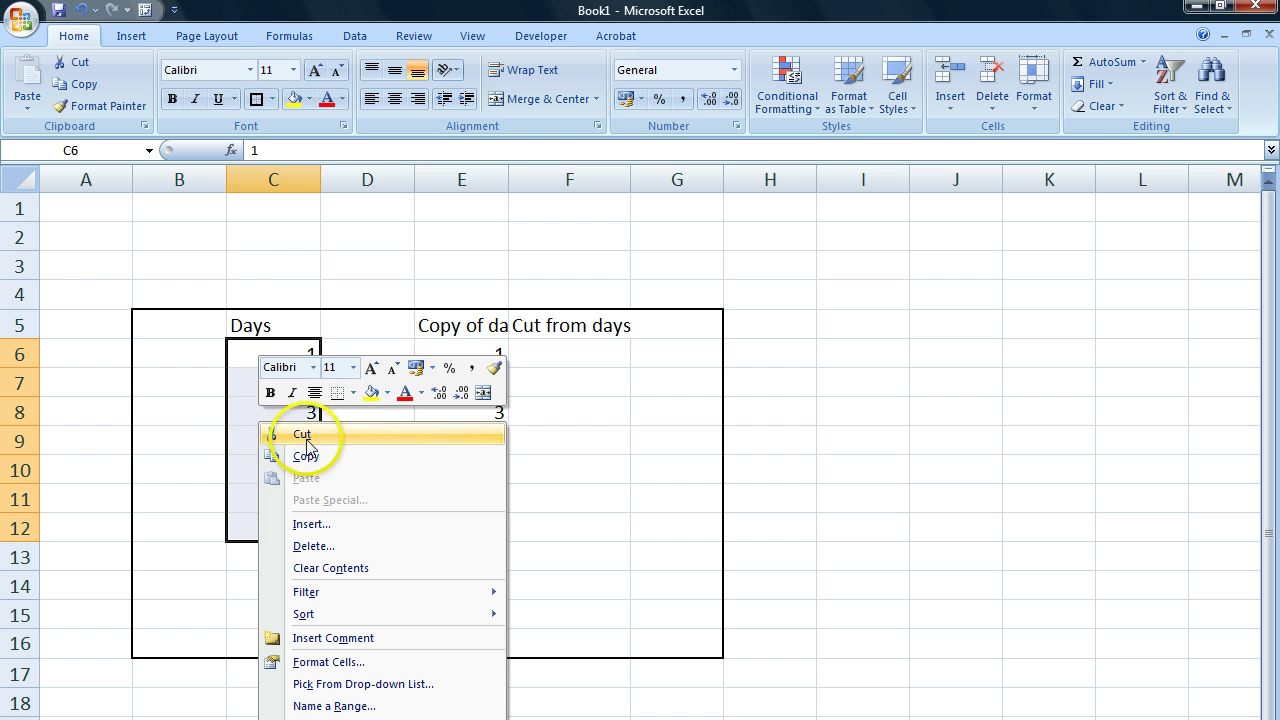
click(302, 436)
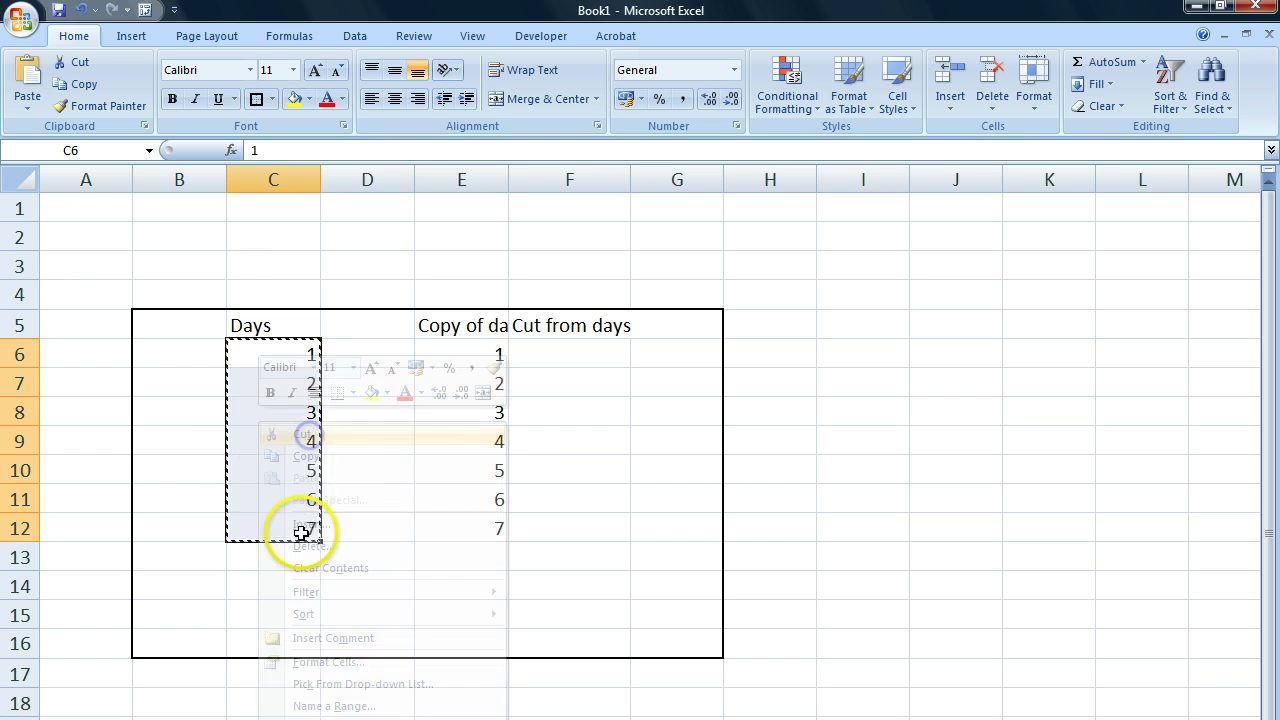
click(544, 353)
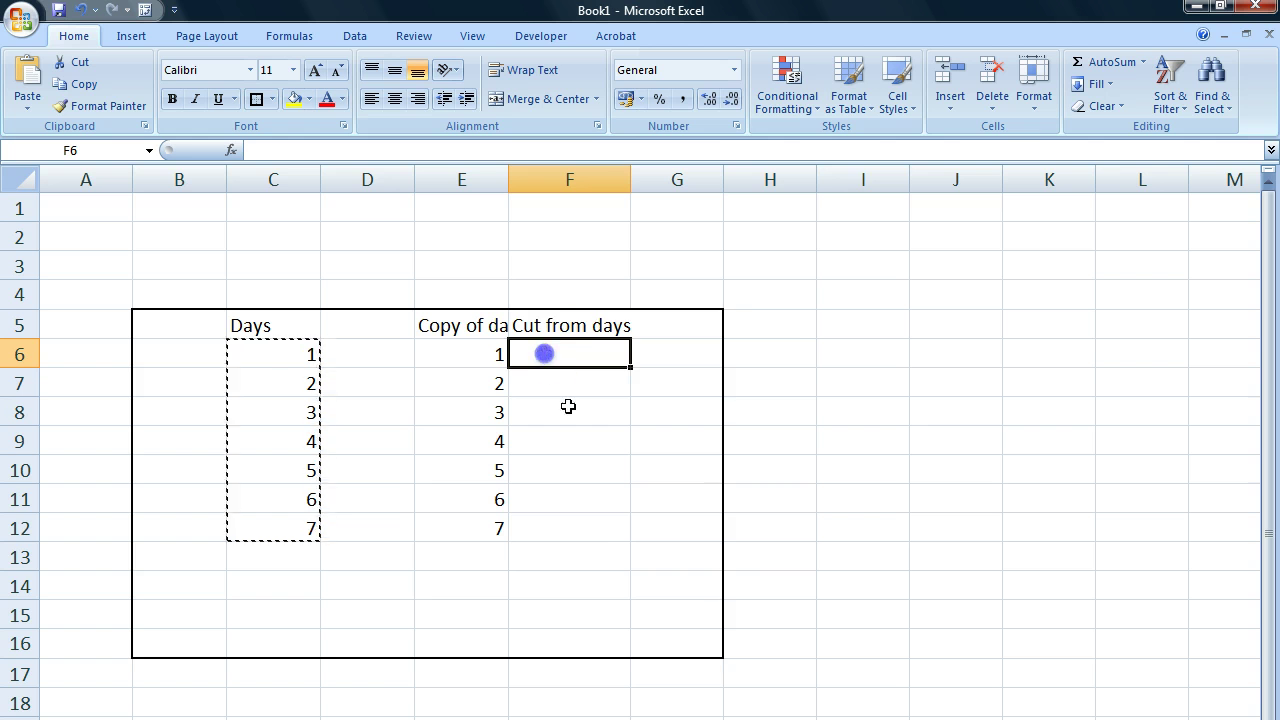
right_click(556, 351)
click(586, 409)
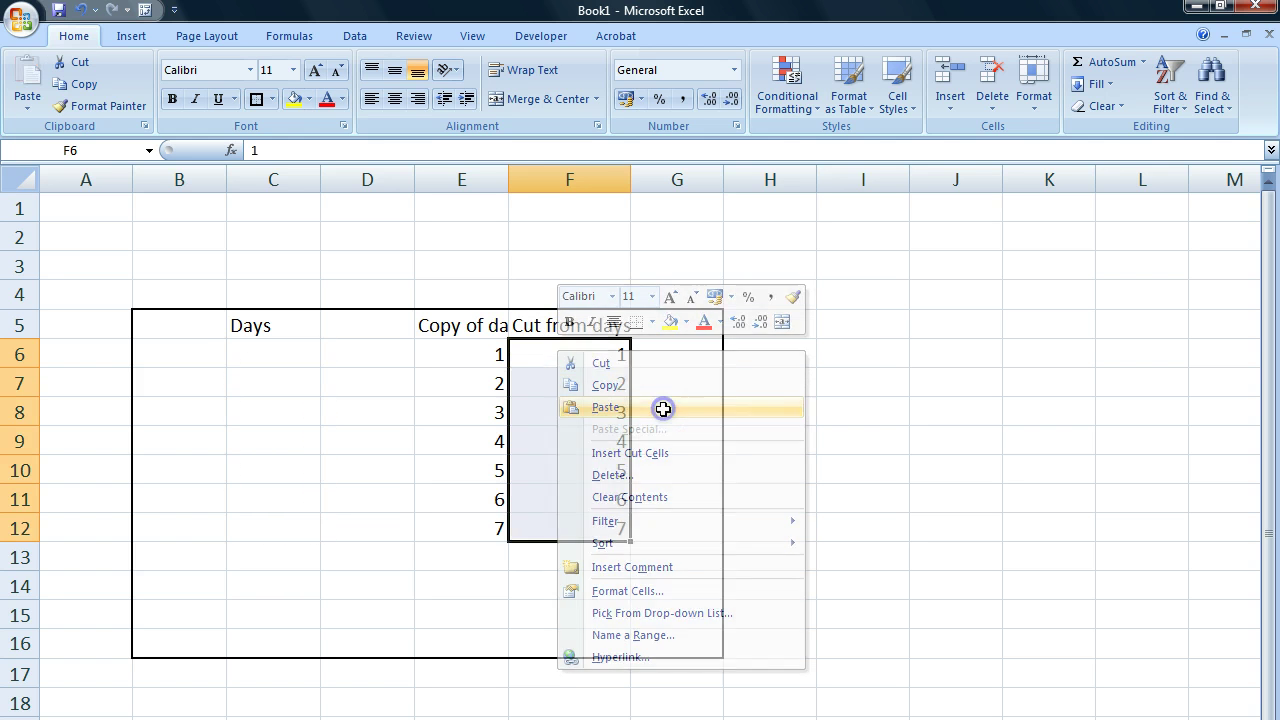
Check that C6:C12 is now empty and F6:F12 holds the moved values.
drag(293, 358, 303, 523)
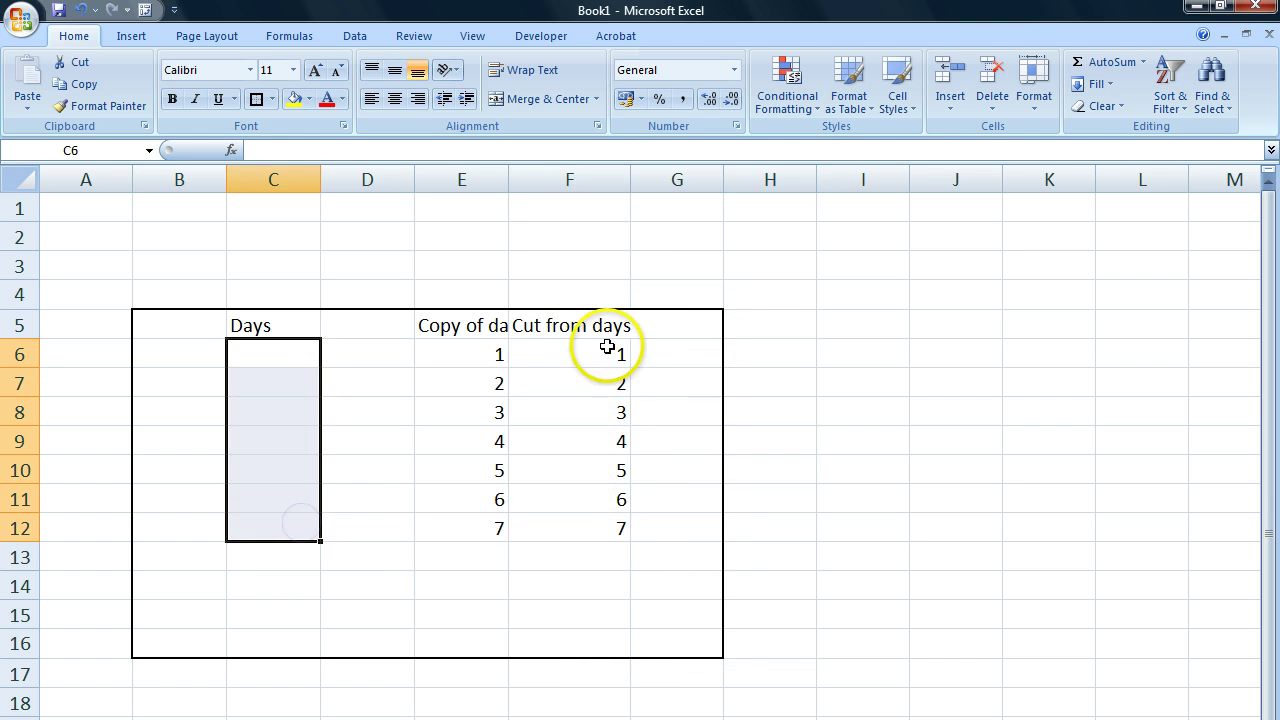
drag(586, 354, 609, 529)
drag(560, 345, 678, 369)
click(678, 372)
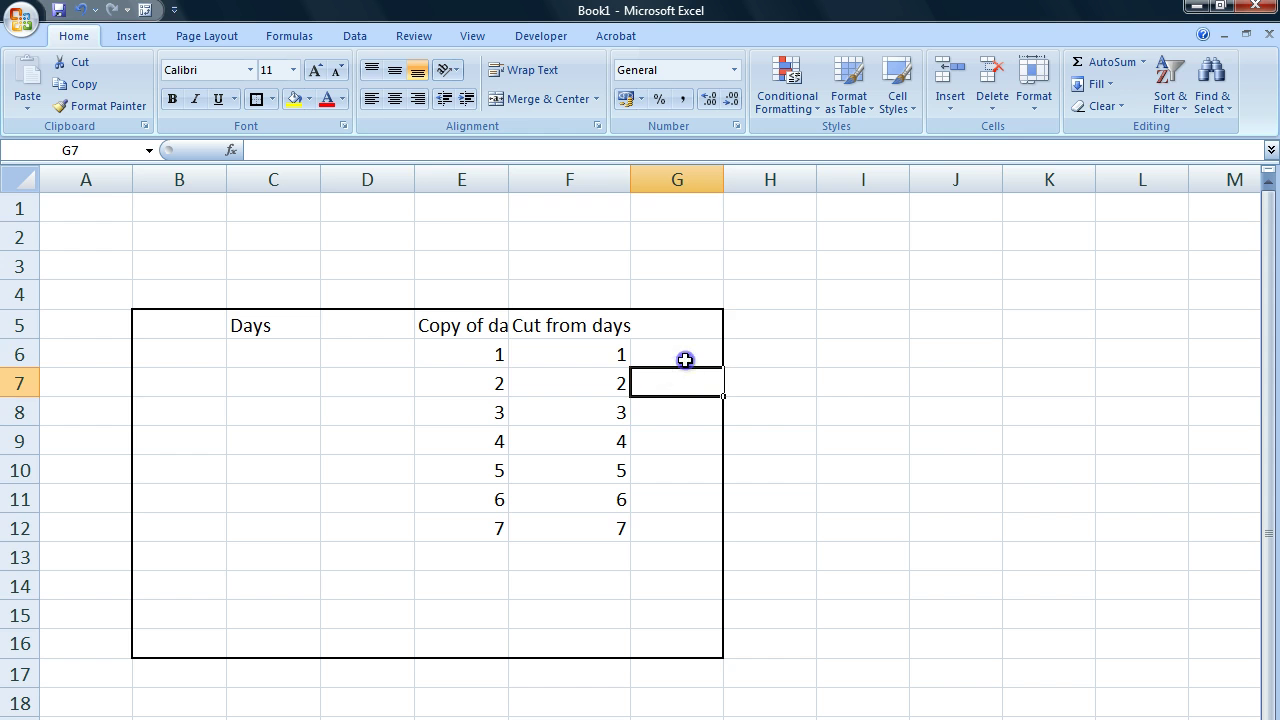
click(680, 358)
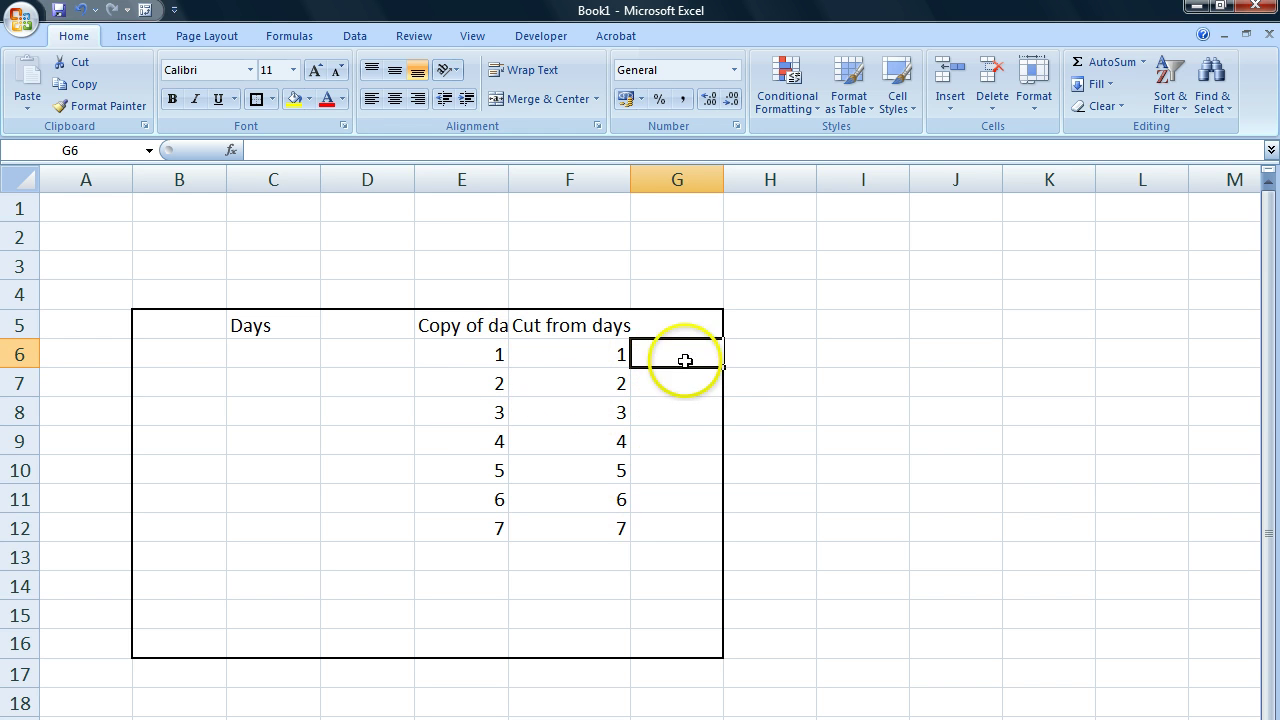
Enter the heading 'Relational days' in G5.
click(677, 329)
text(Relational days)
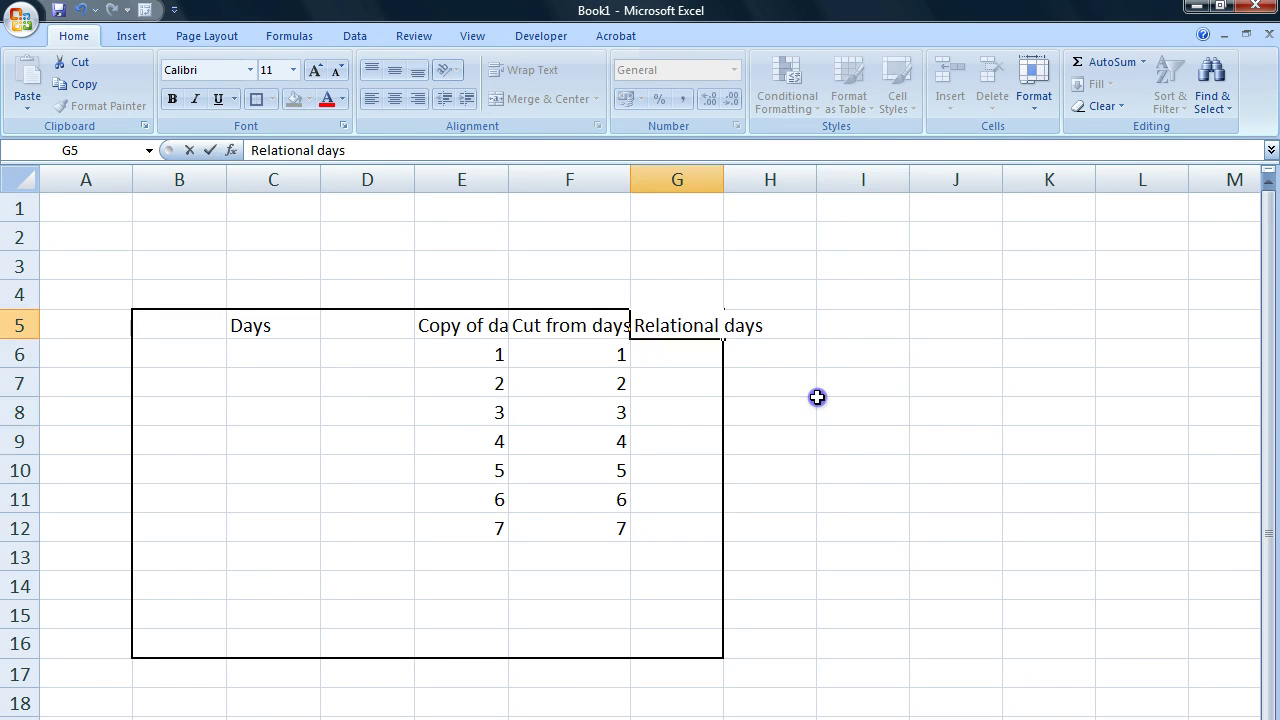
click(817, 397)
click(677, 325)
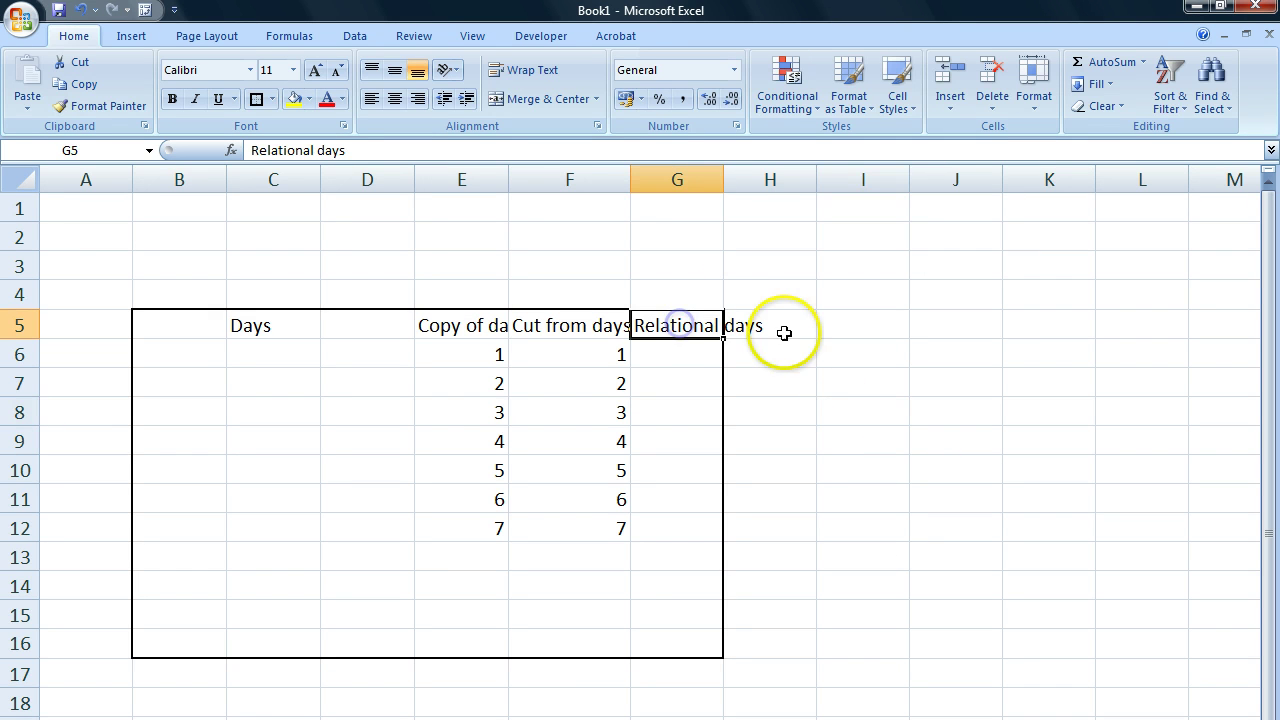
Enter the formula =E6+F6 in G6 so it returns 2.
click(672, 354)
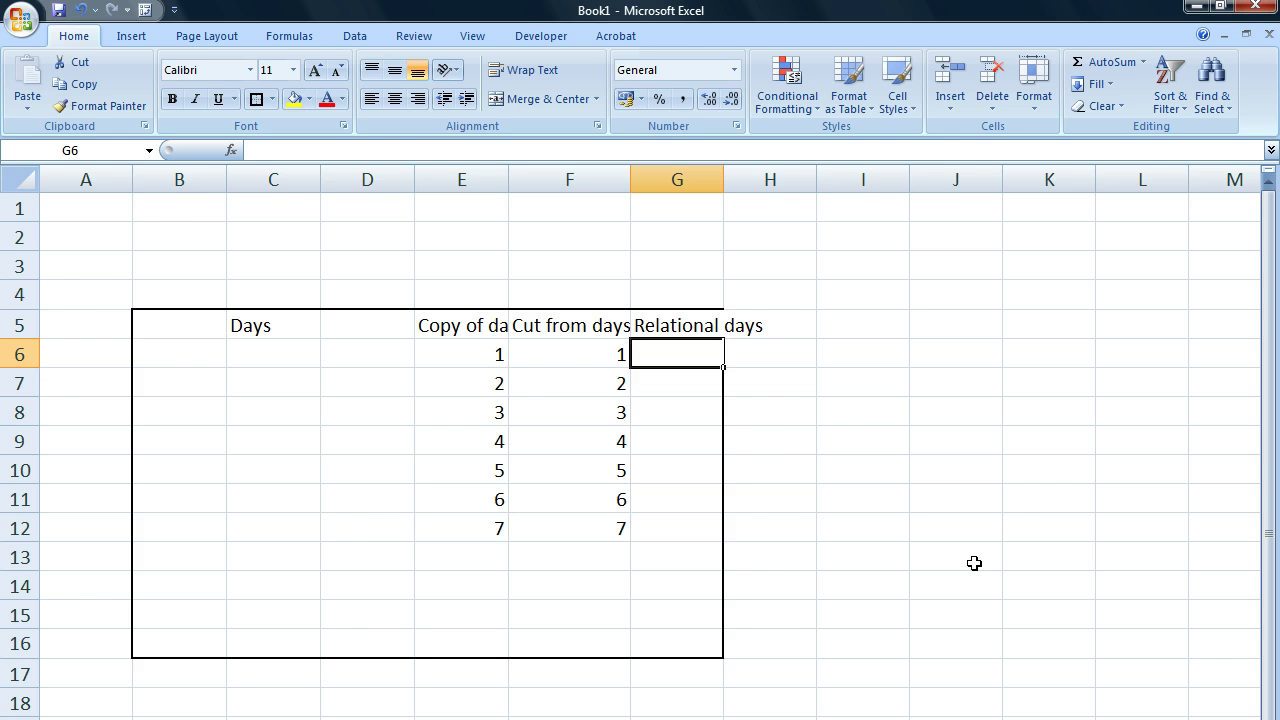
text(=E6)
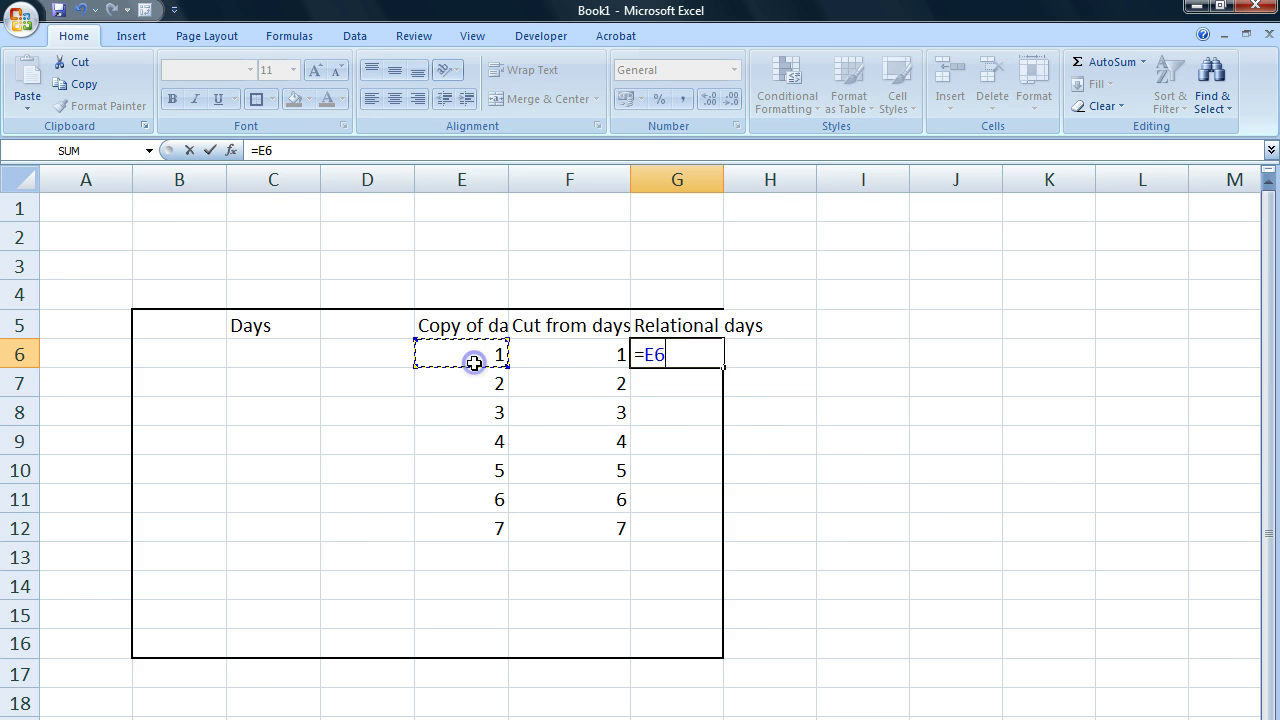
text(+)
click(584, 353)
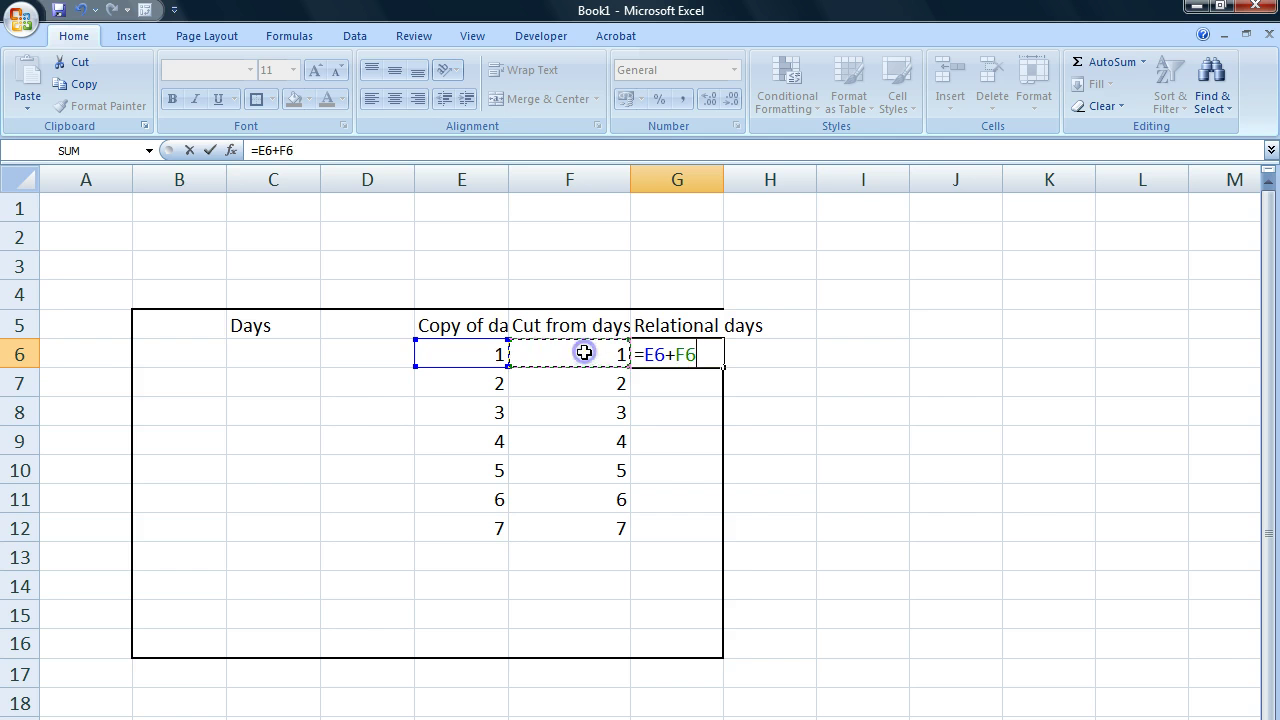
key(Return)
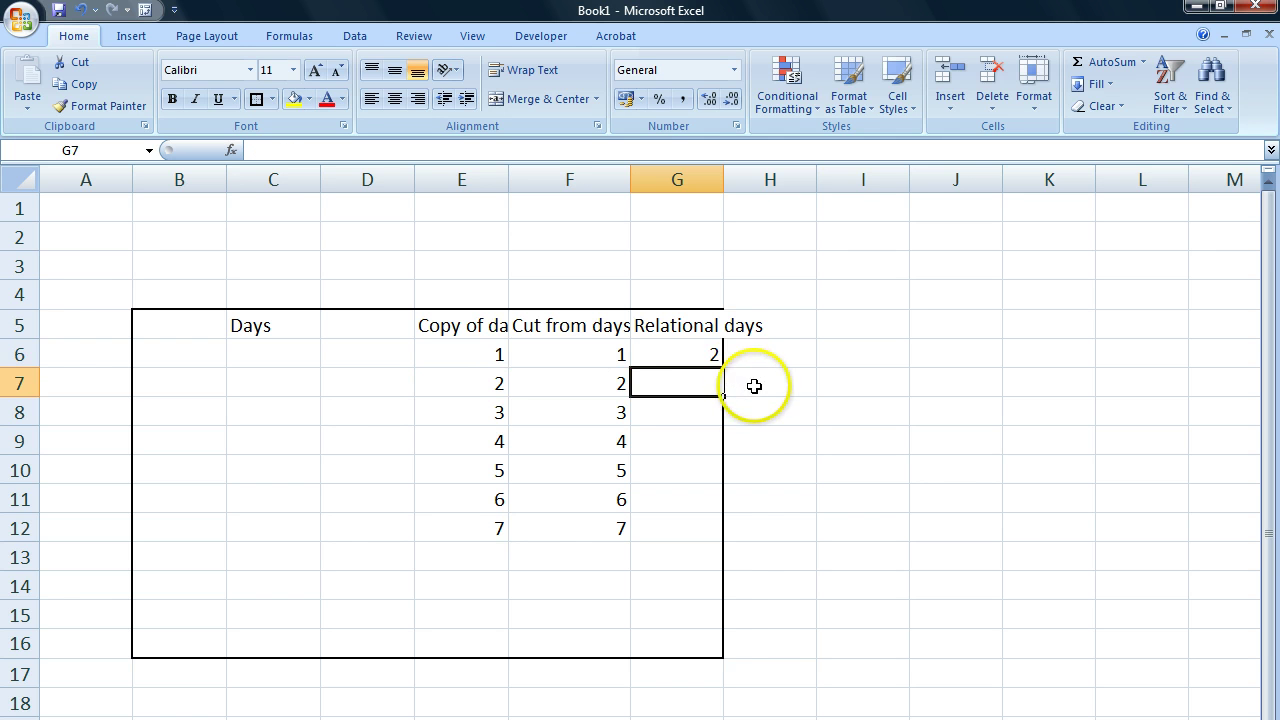
click(697, 353)
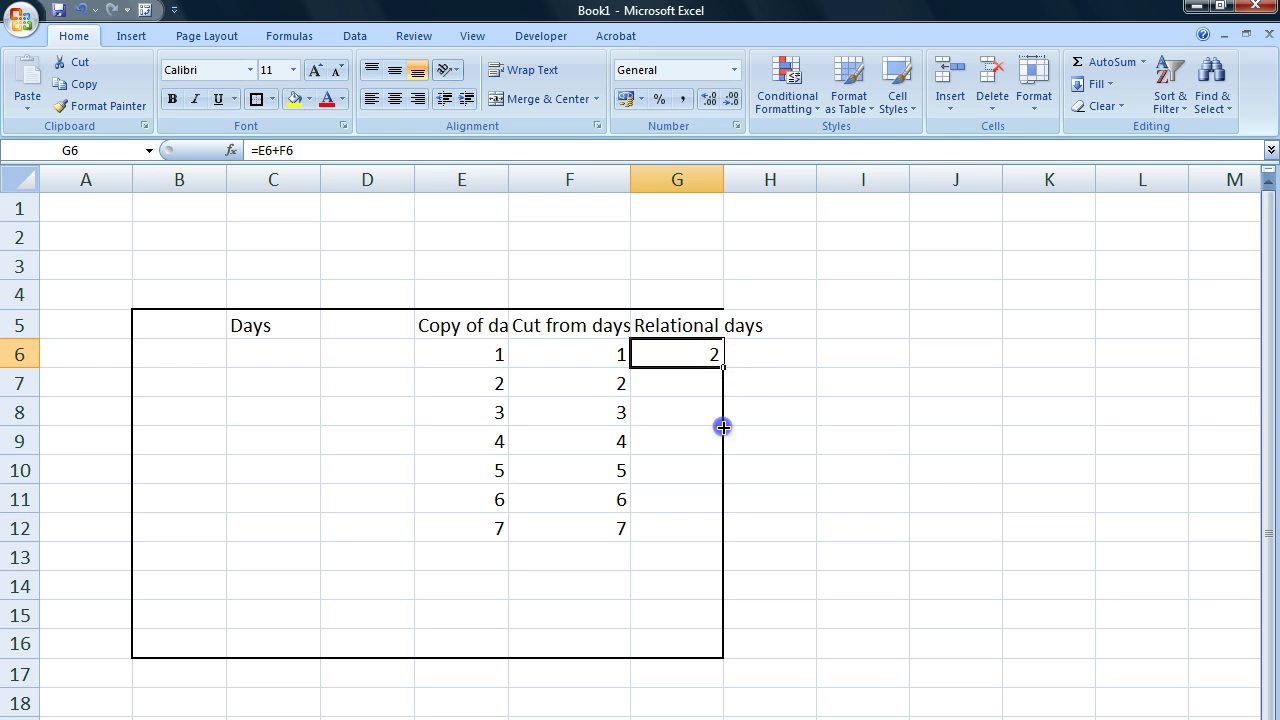
Fill G6's formula down to G12 and inspect the references in G11, G12 and G6.
drag(716, 540, 717, 543)
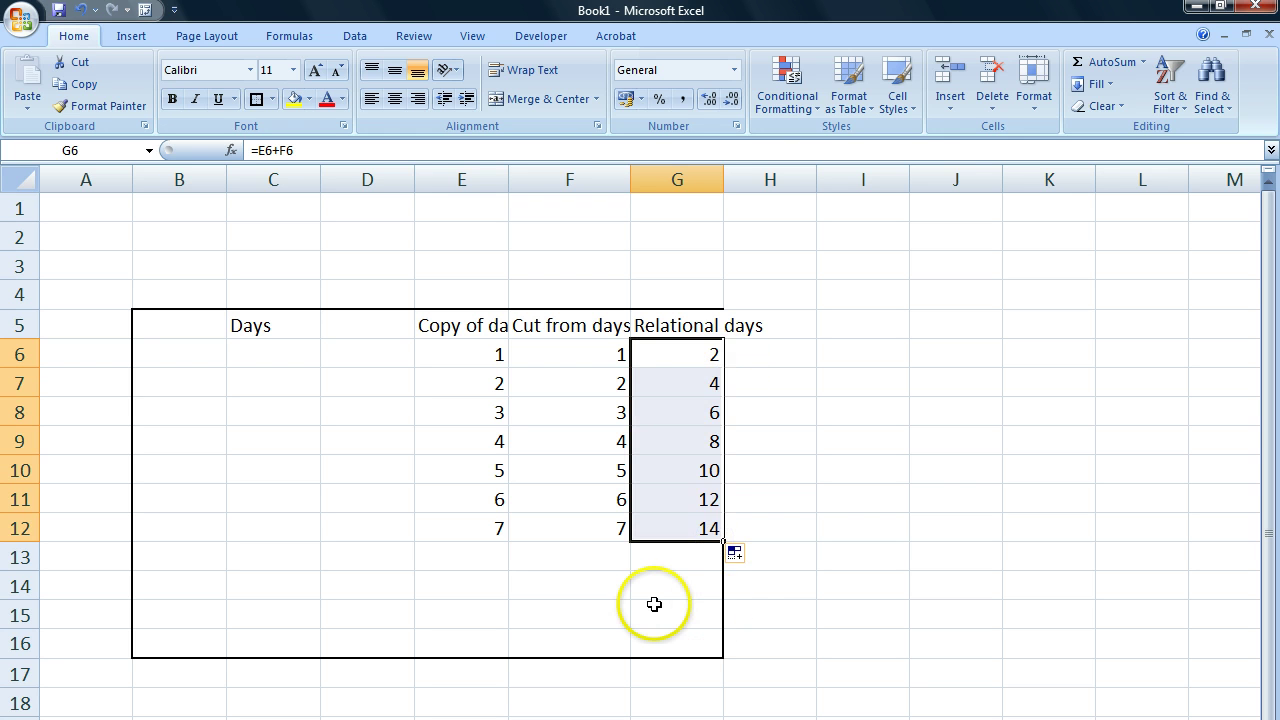
click(564, 533)
click(672, 531)
click(490, 497)
click(571, 491)
click(672, 500)
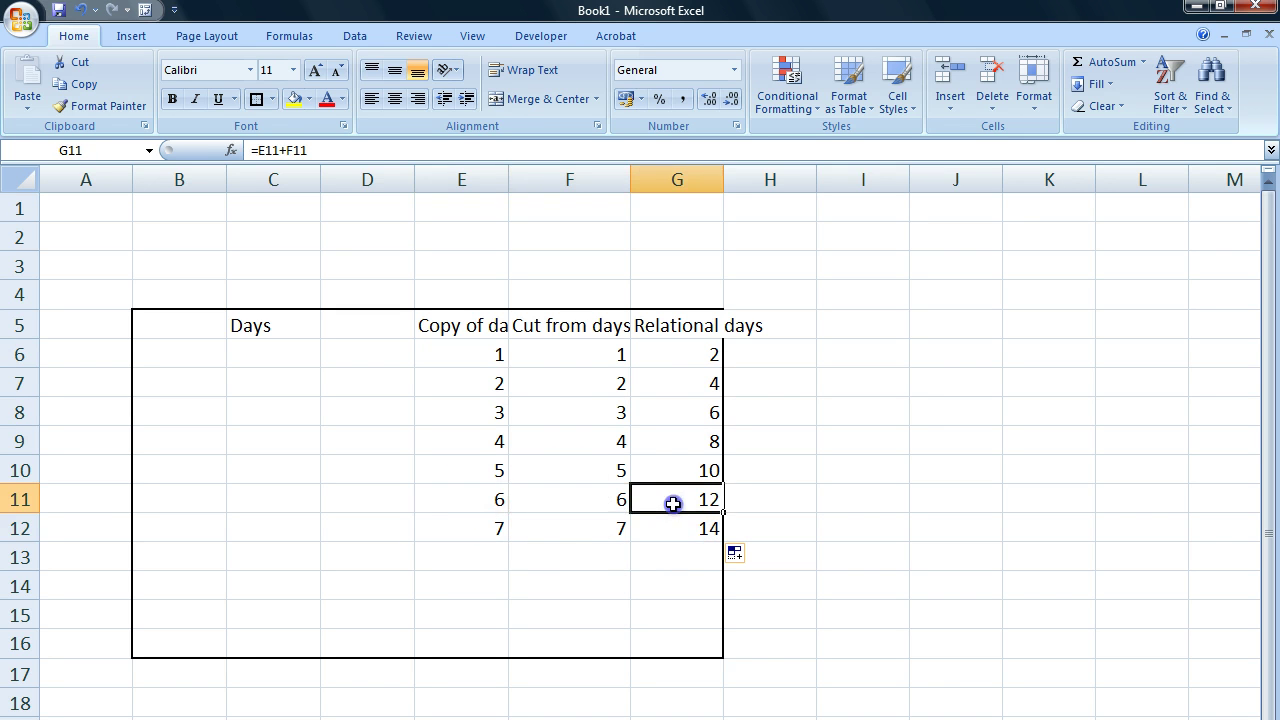
click(684, 363)
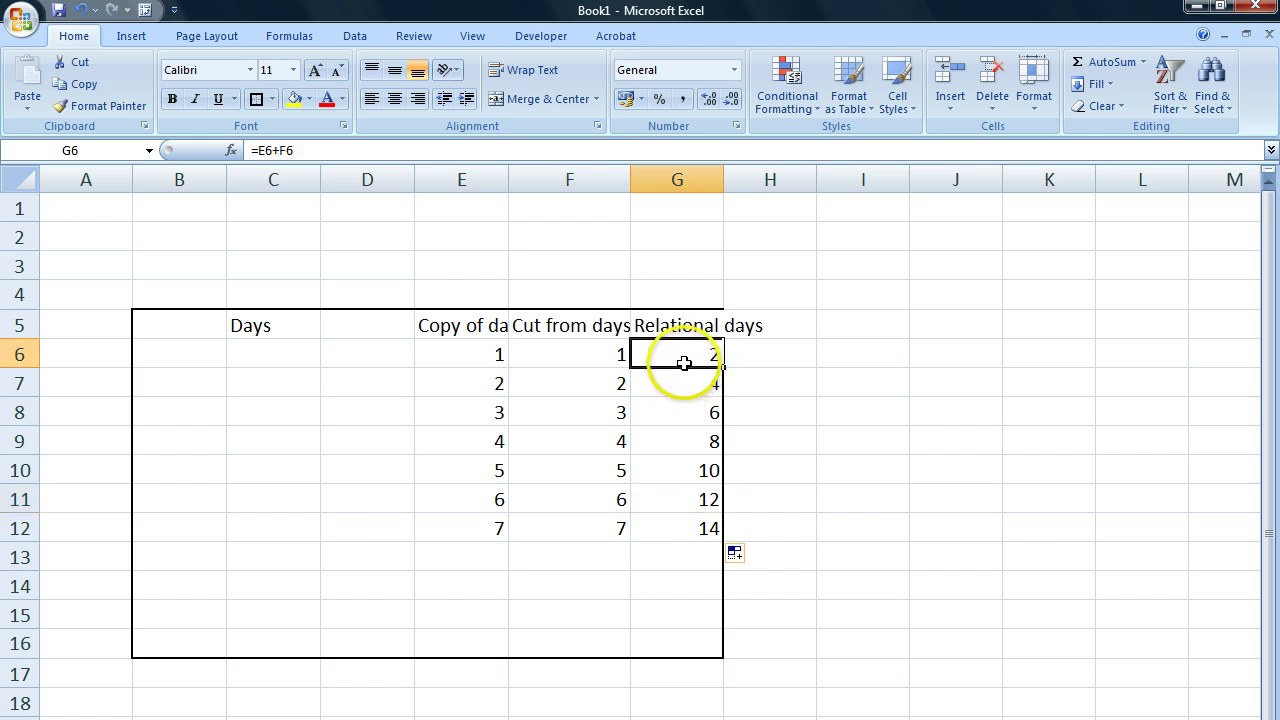
mouse_move(662, 348)
mouse_down()
mouse_move(624, 343)
mouse_move(676, 353)
mouse_up()
double_click(685, 353)
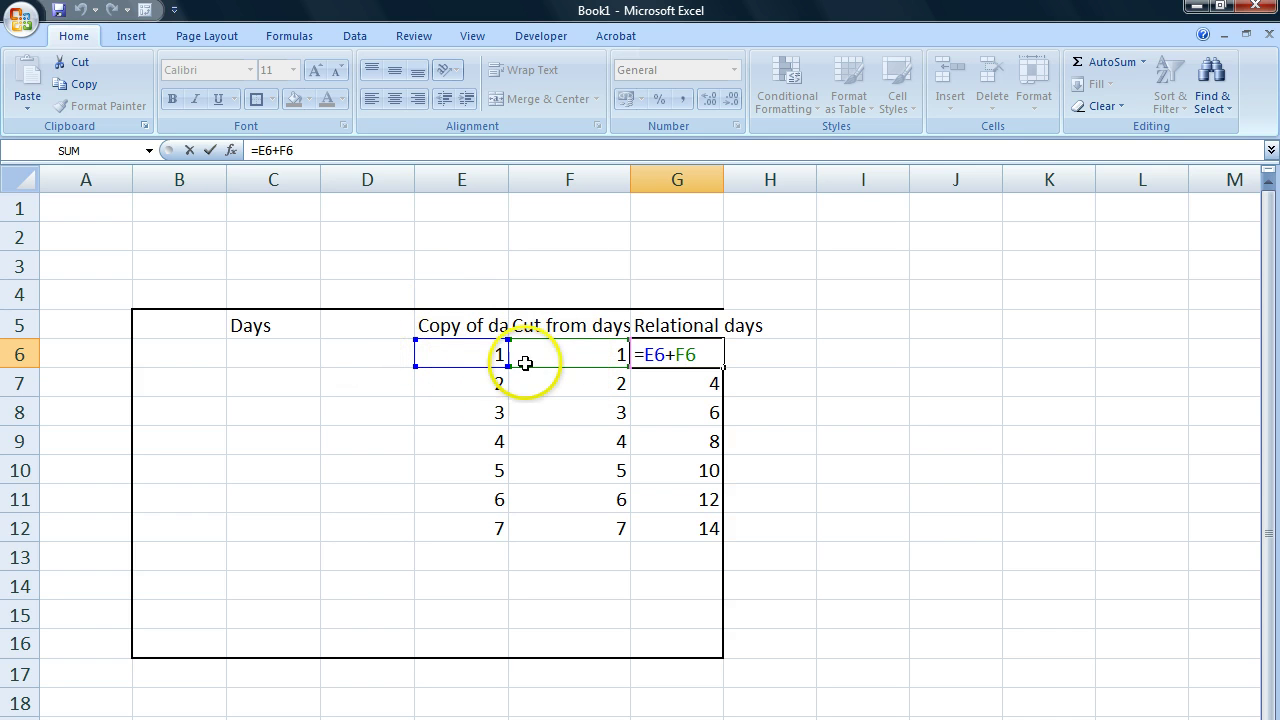
double_click(685, 383)
click(672, 410)
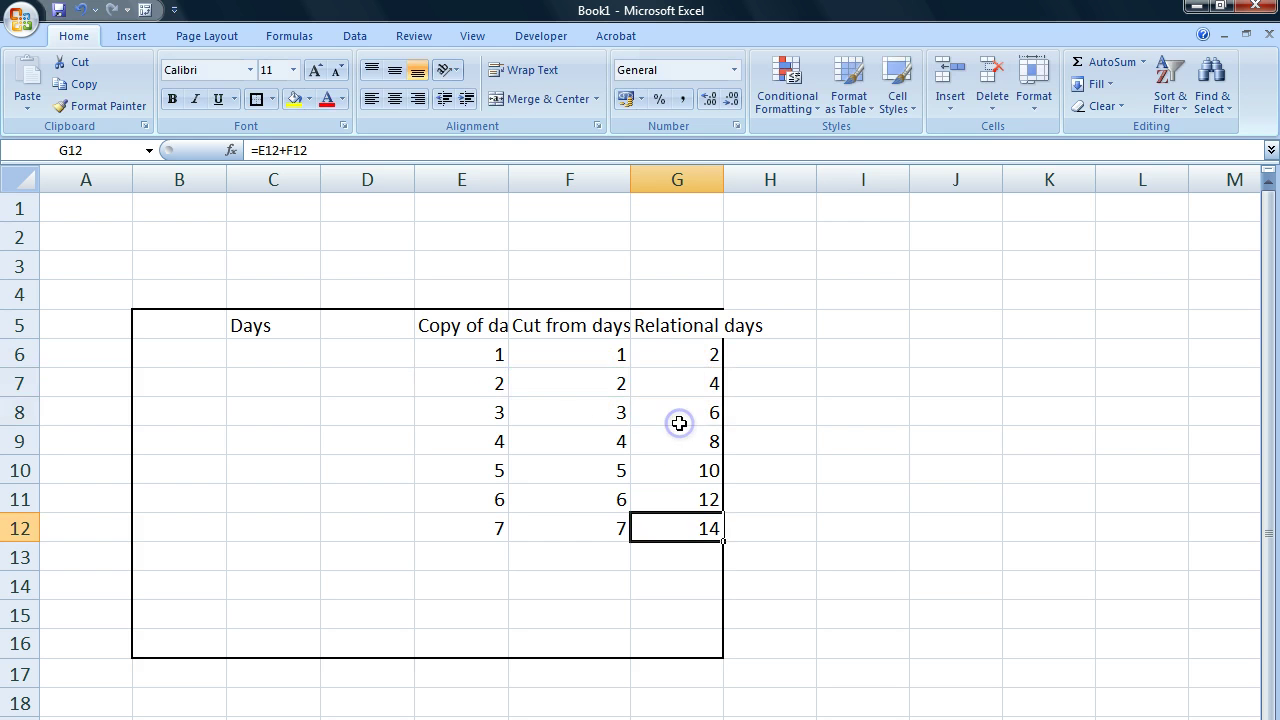
double_click(654, 410)
double_click(667, 433)
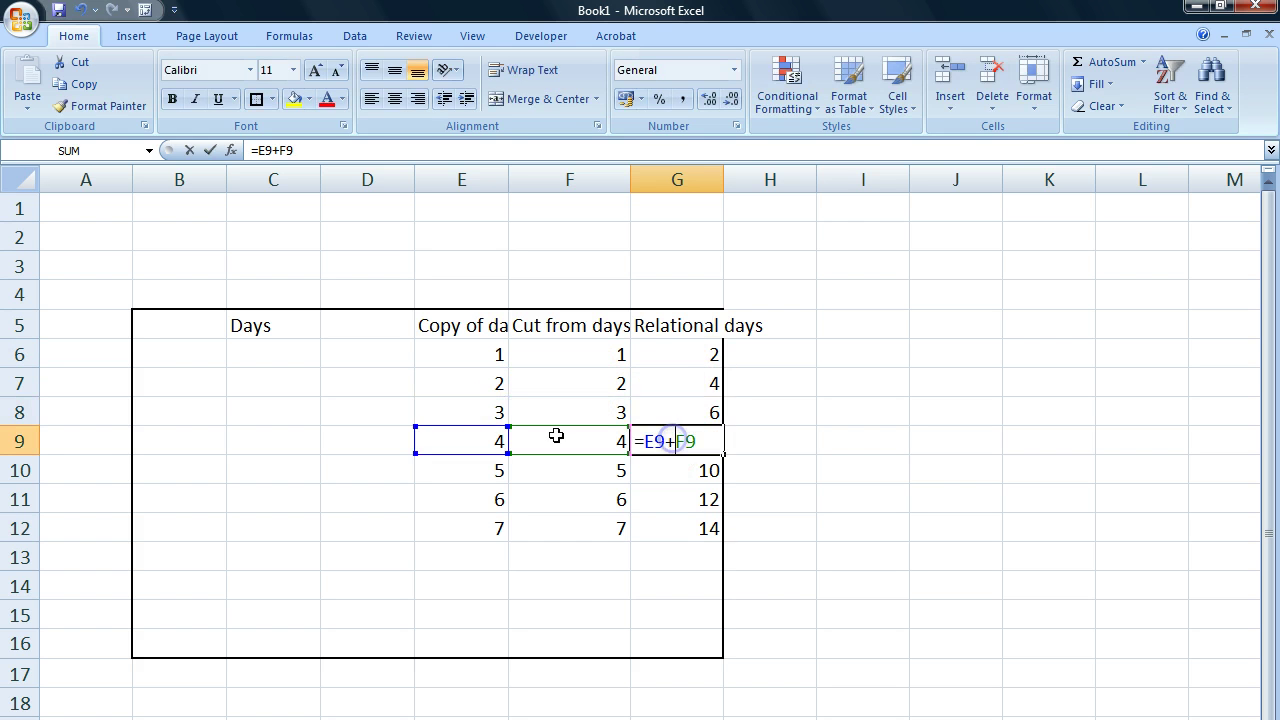
click(663, 470)
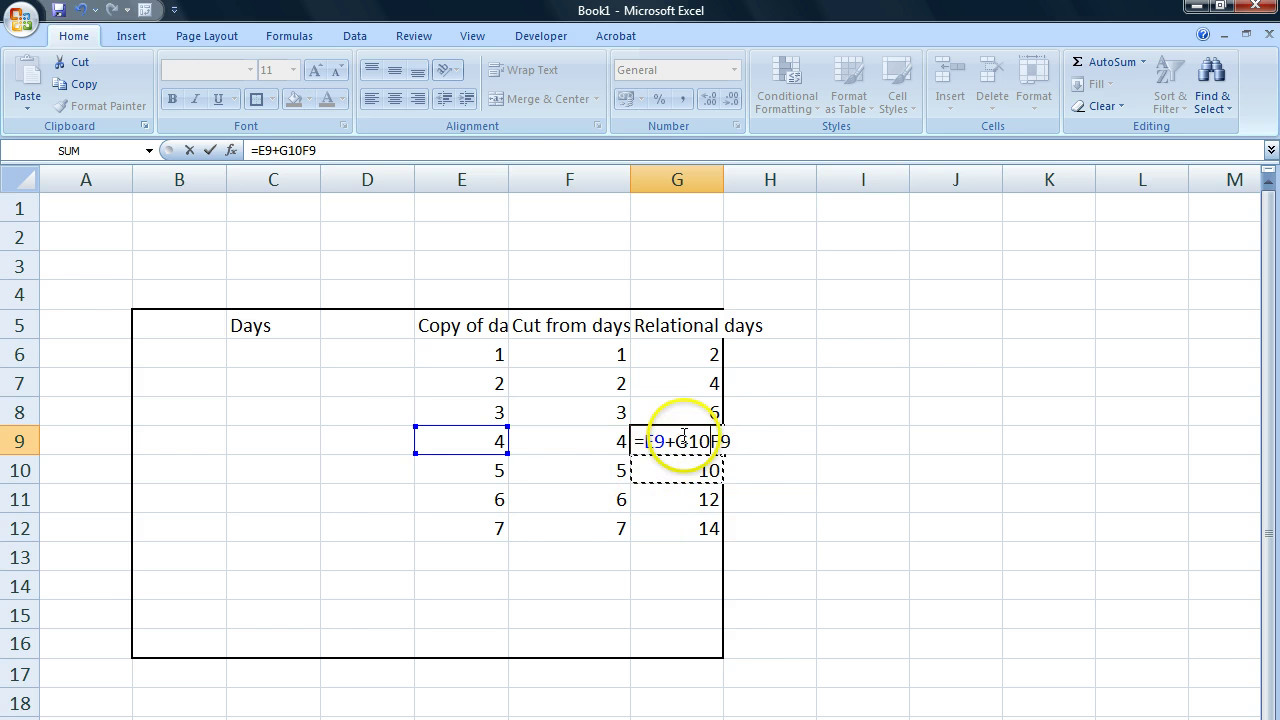
key(BackSpace)
key(BackSpace)
key(BackSpace)
click(826, 440)
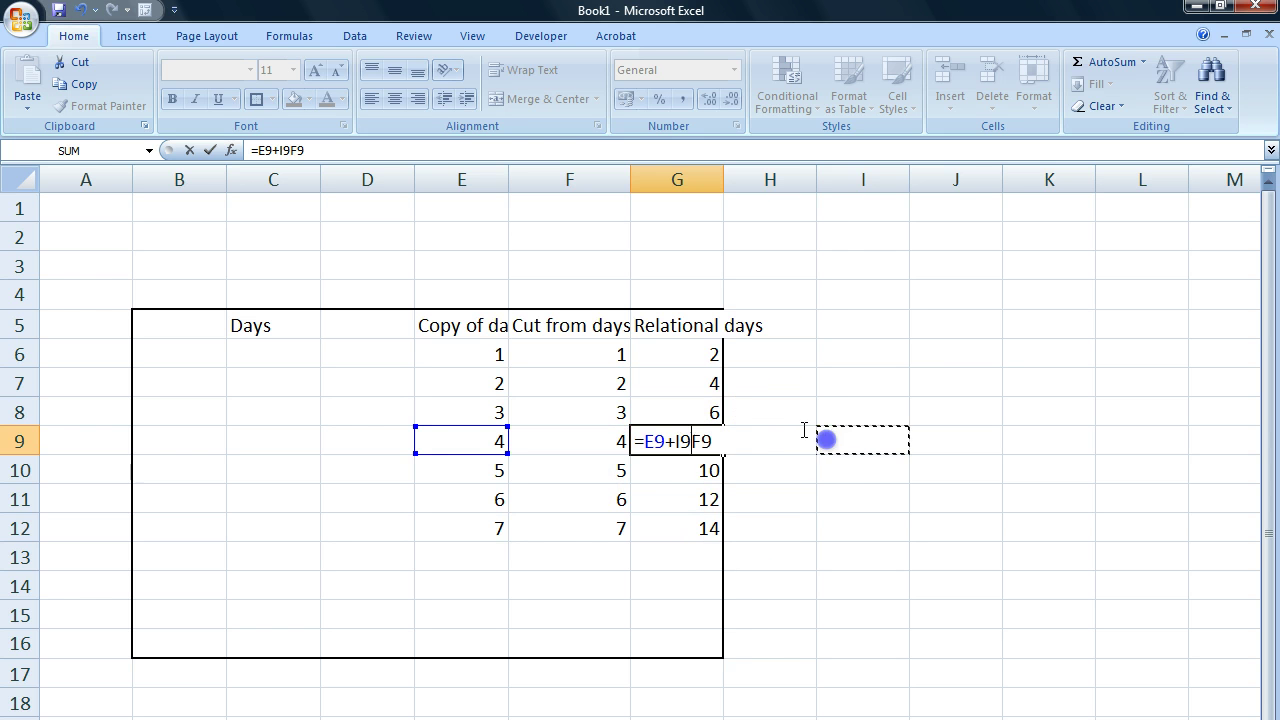
key(BackSpace)
key(BackSpace)
key(Return)
click(708, 441)
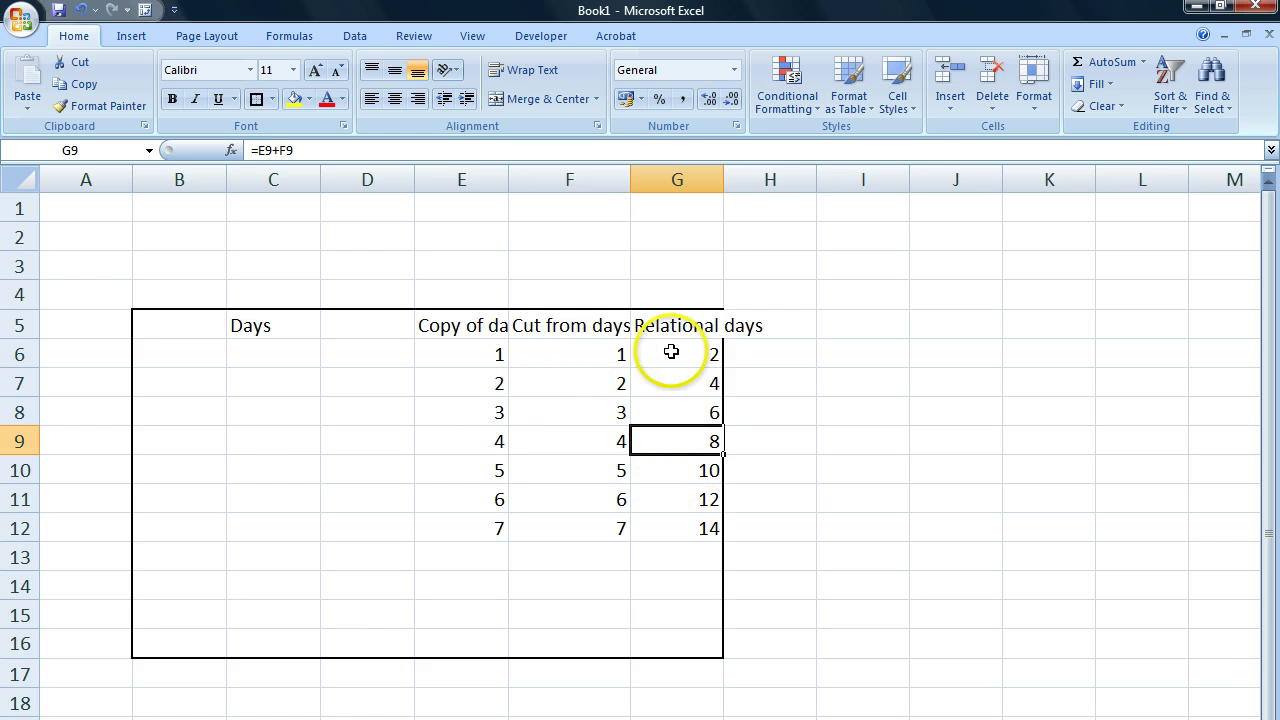
drag(682, 354, 703, 526)
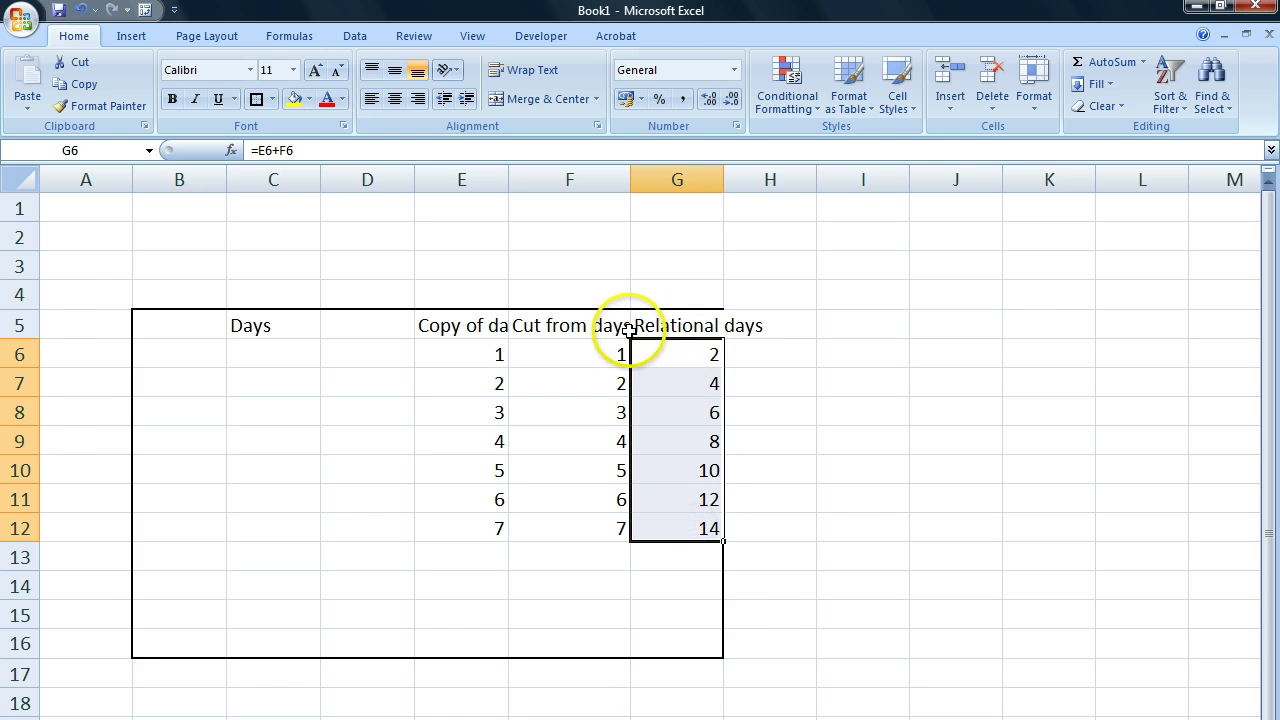
click(674, 355)
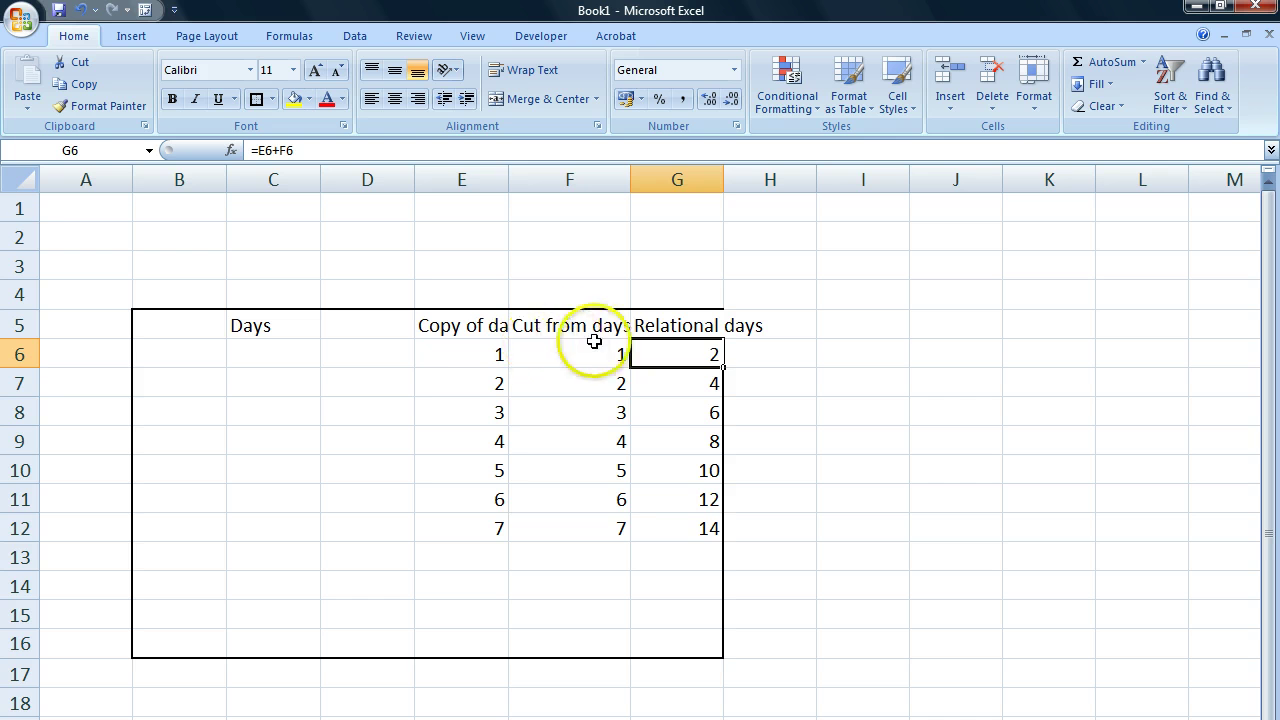
click(469, 353)
click(573, 358)
click(467, 358)
click(583, 382)
click(481, 358)
click(594, 420)
click(474, 362)
click(568, 425)
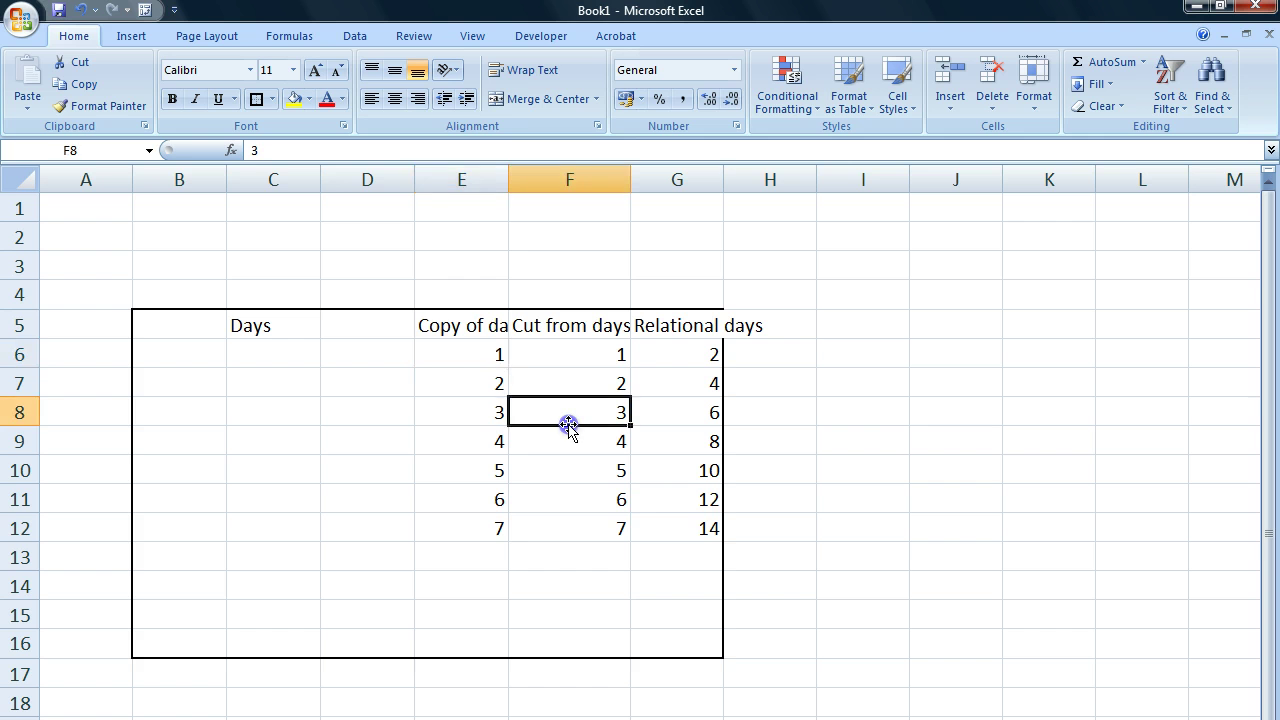
click(466, 352)
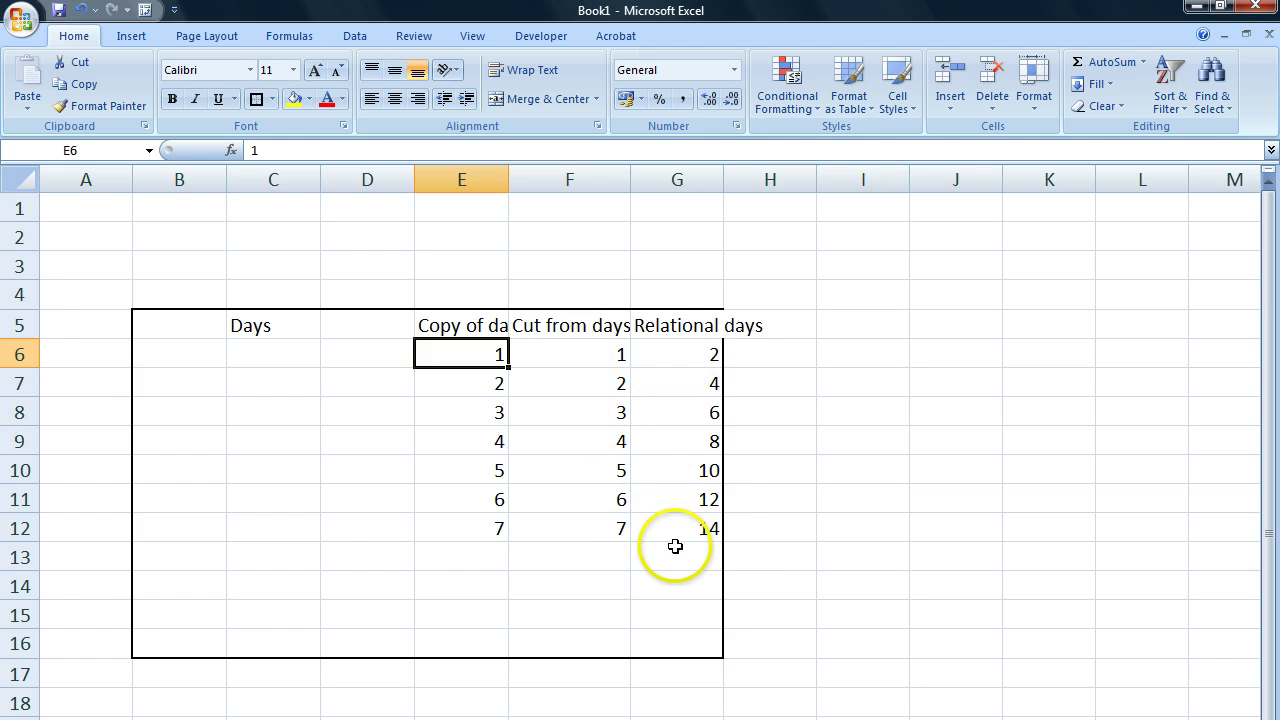
drag(677, 556, 680, 352)
Clear the Relational days results and enter =E$6+F6 in G6, returning 2.
key(Delete)
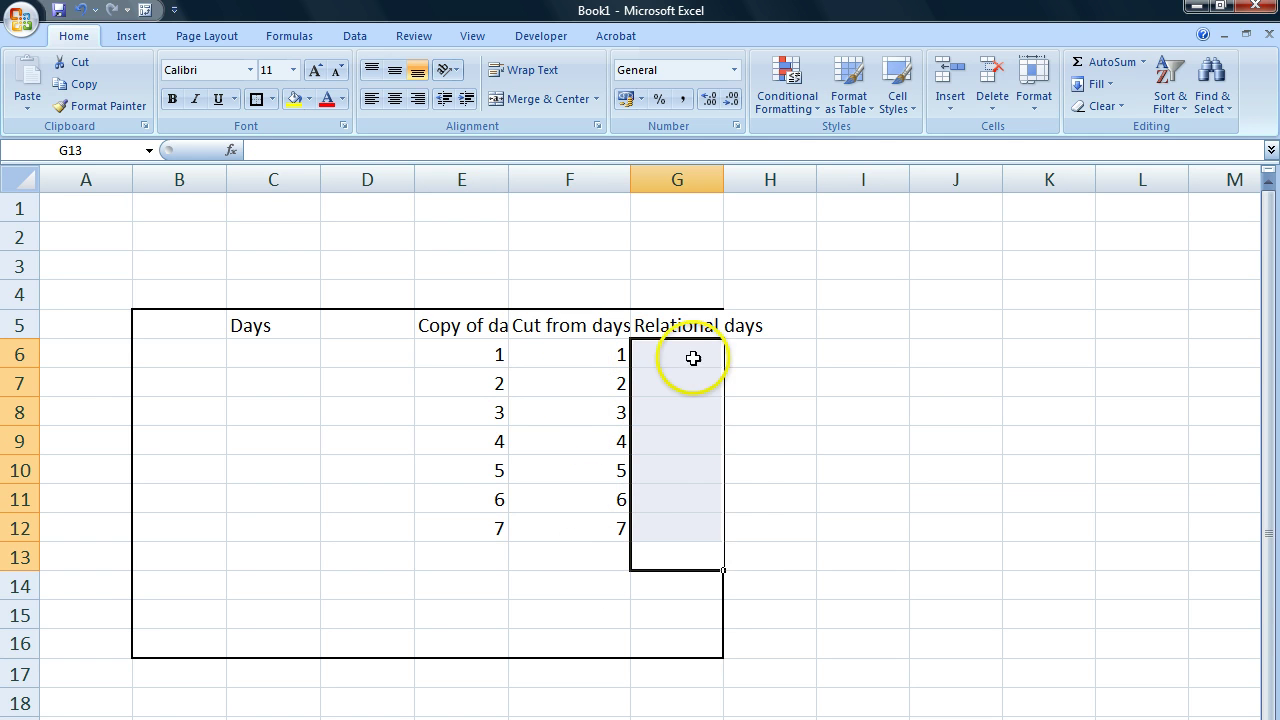
click(676, 352)
text(=)
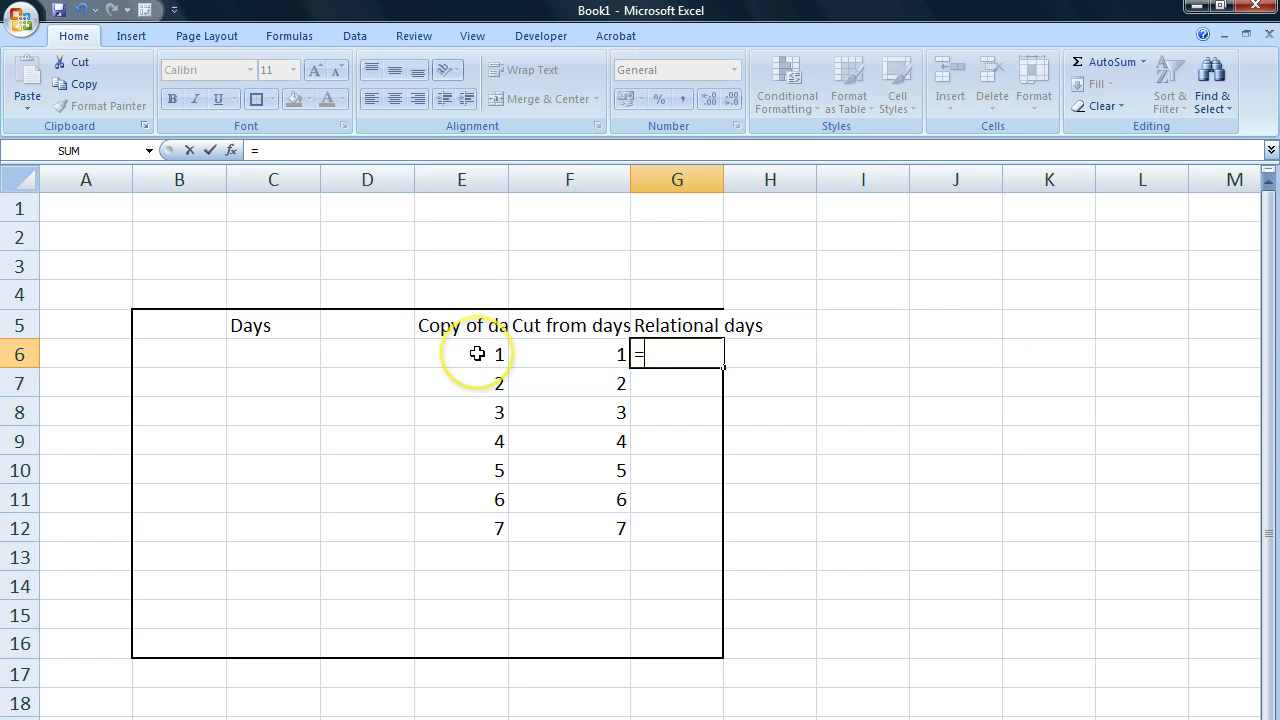
click(541, 358)
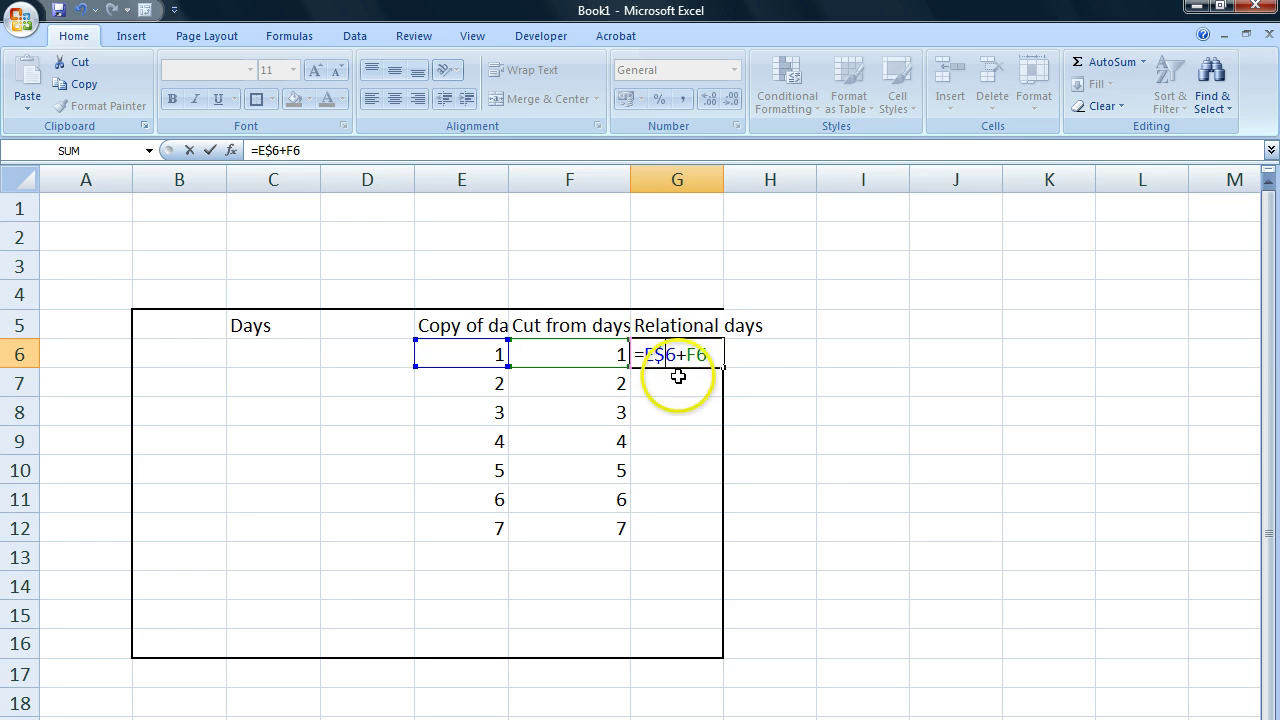
key(Return)
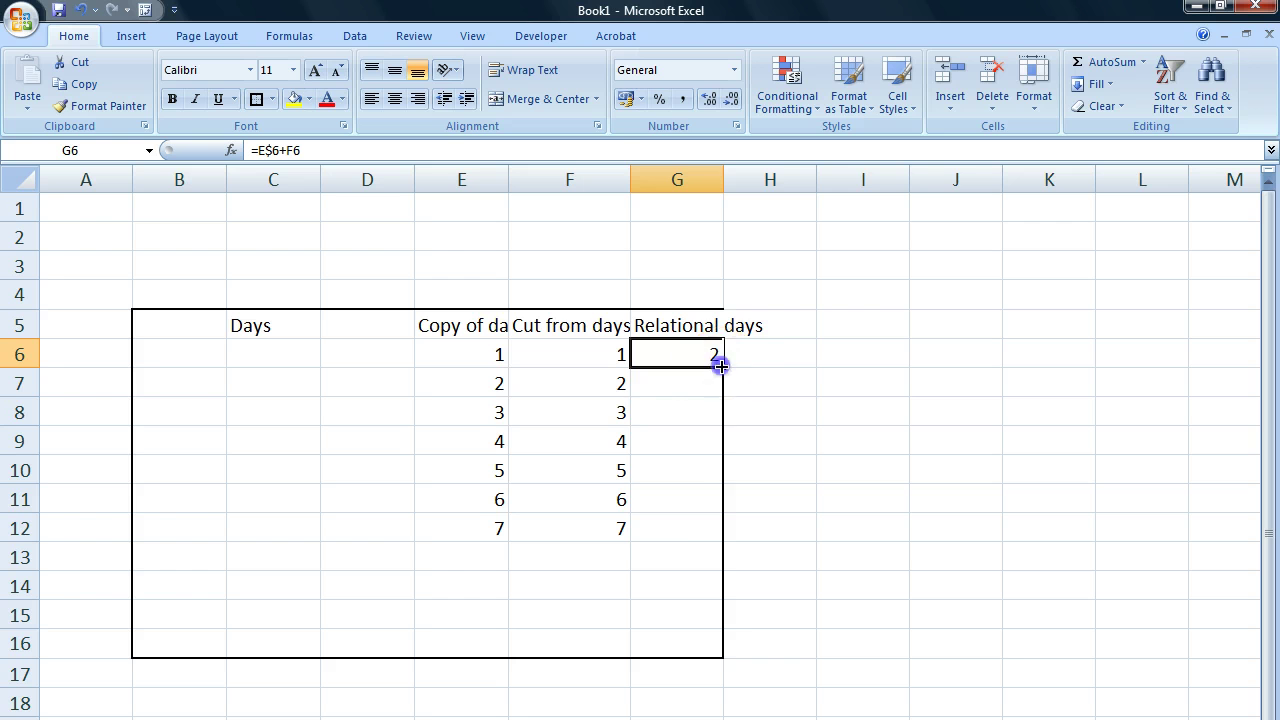
Fill the =E$6+F6 formula down to G12 and inspect E6, F6 and G6's references.
drag(703, 531, 703, 533)
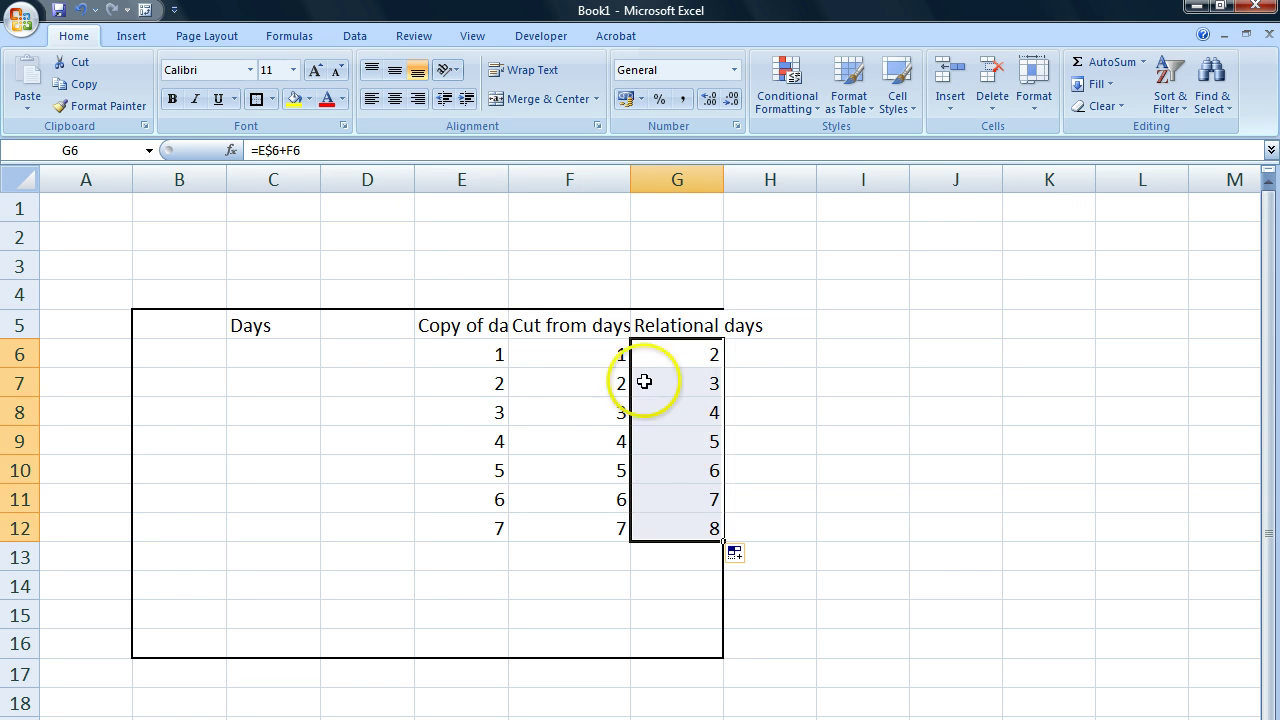
click(489, 357)
click(588, 350)
click(697, 354)
double_click(697, 354)
Inspect the references in the G7, G8 and G9 formulas, then return to G6.
click(675, 380)
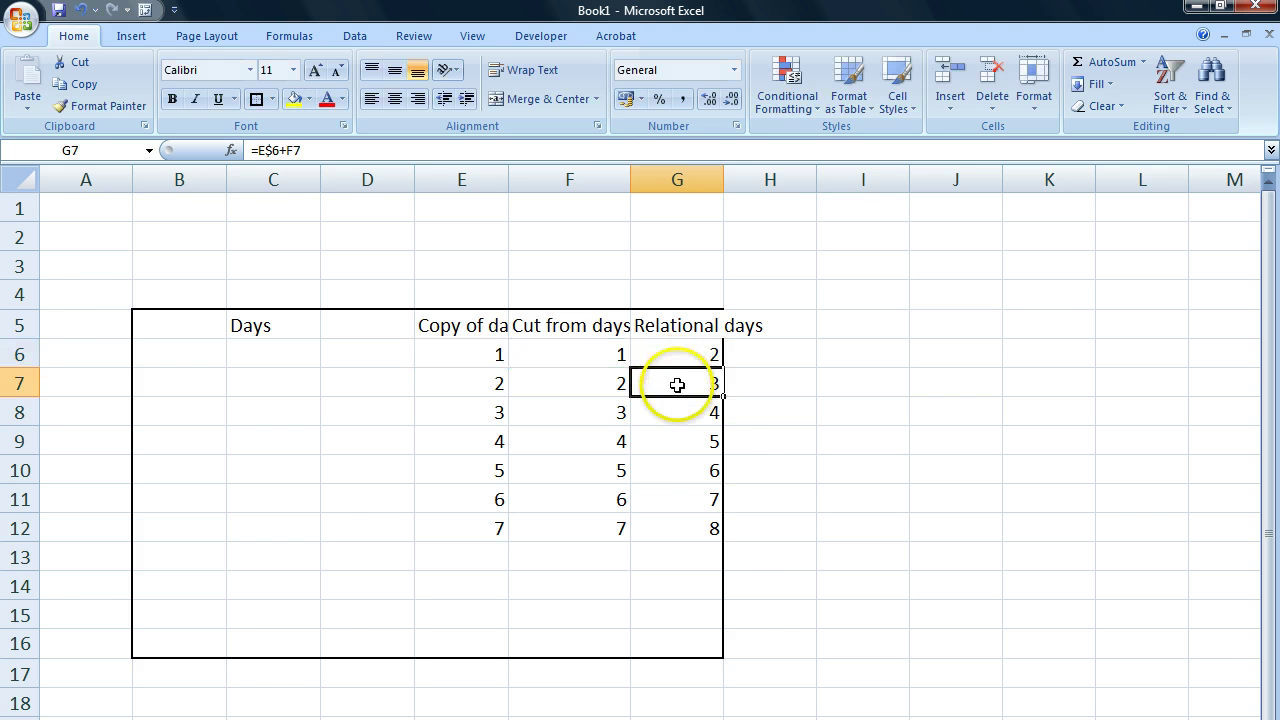
double_click(675, 381)
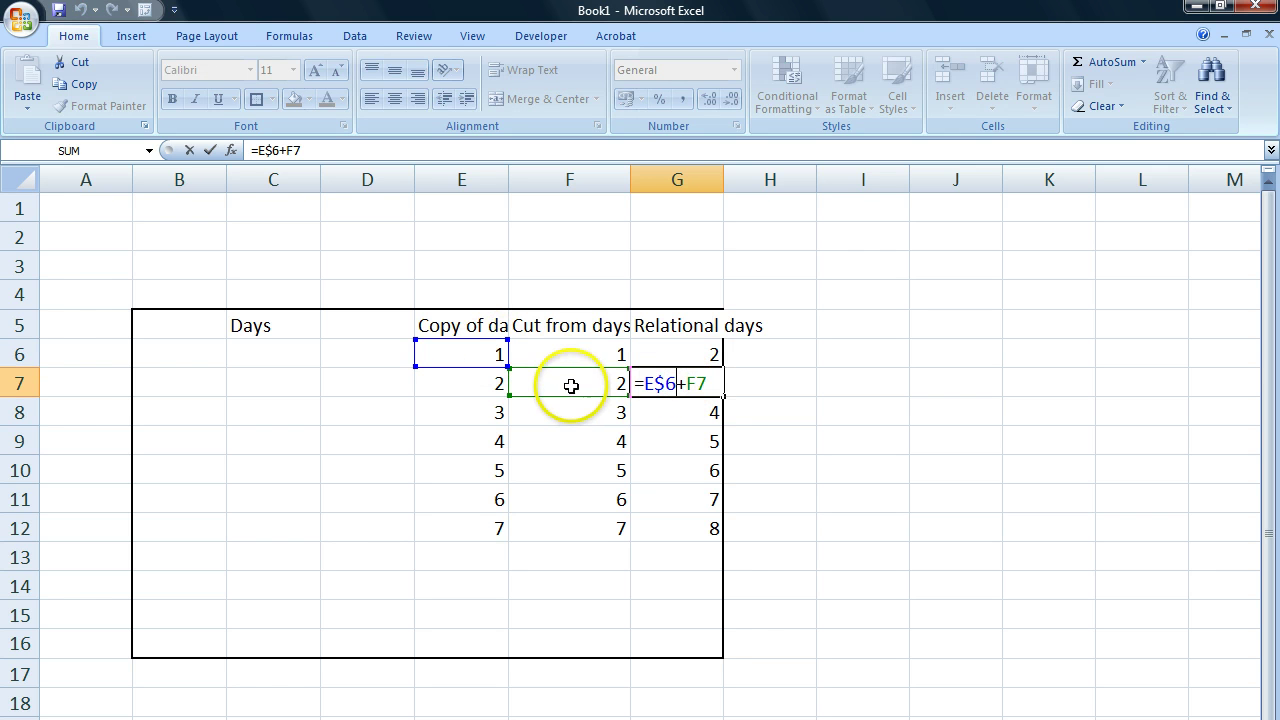
click(691, 401)
double_click(685, 412)
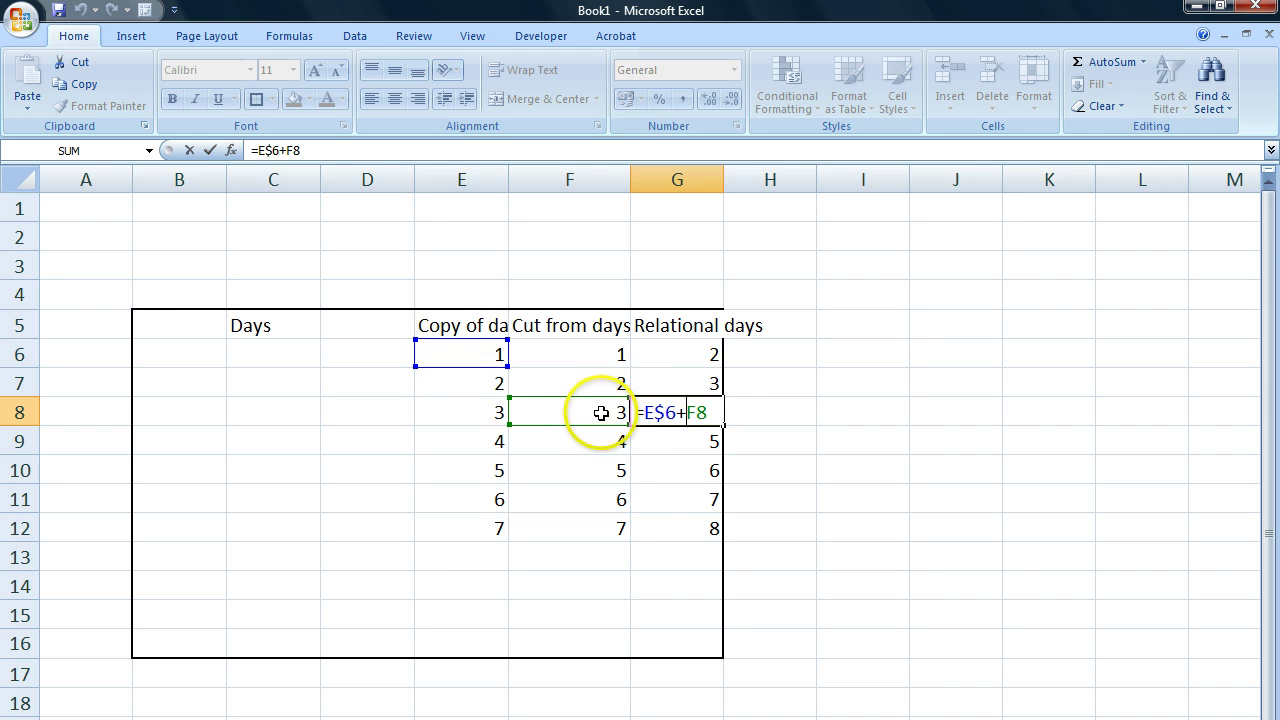
click(694, 434)
double_click(676, 441)
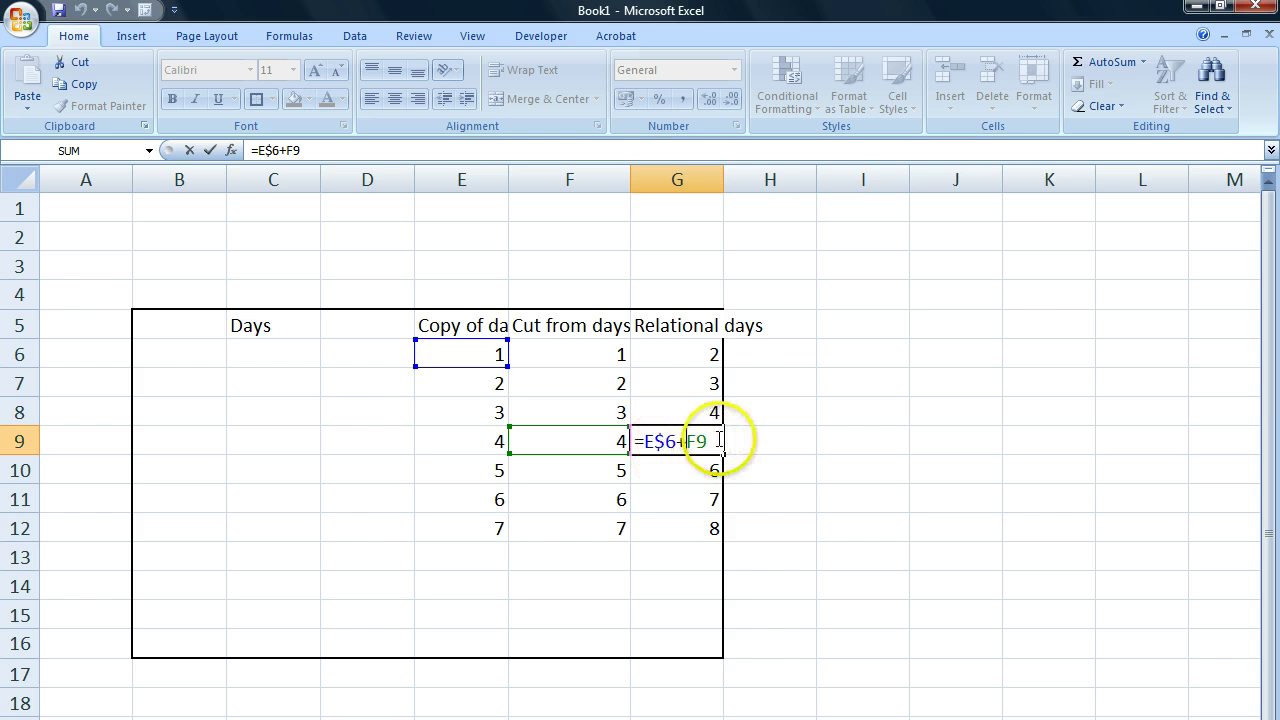
key(Return)
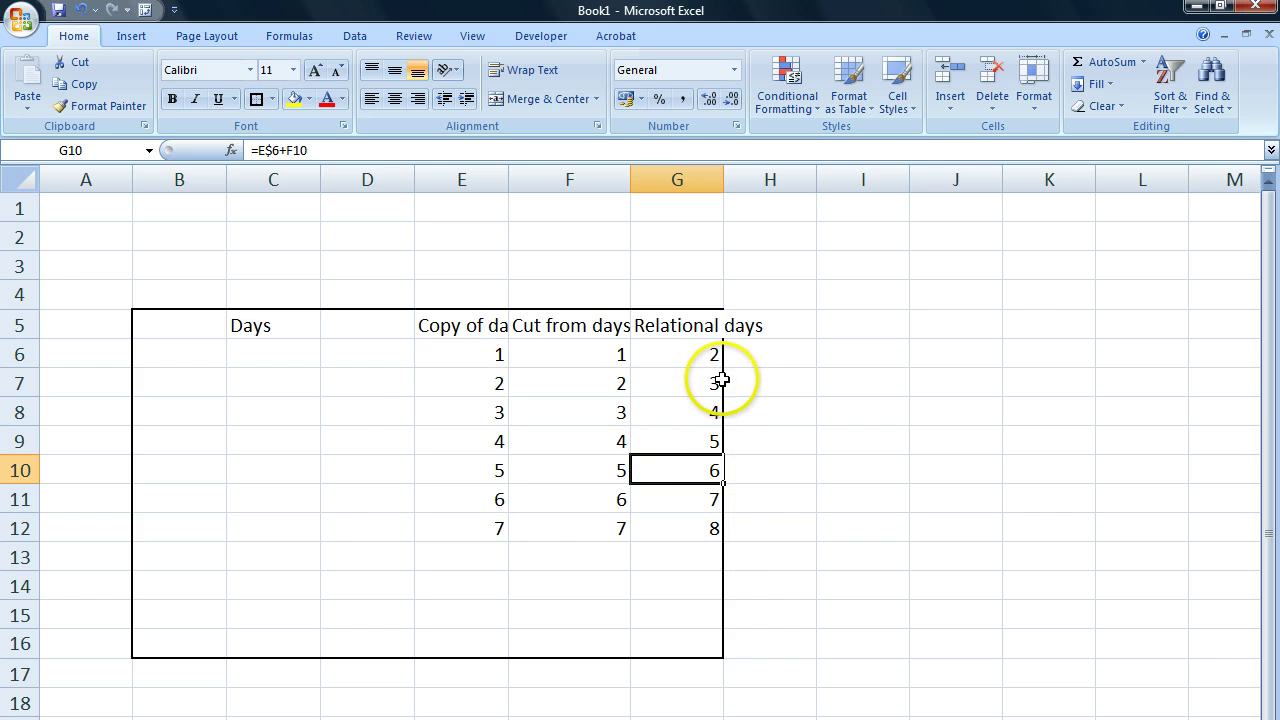
click(690, 355)
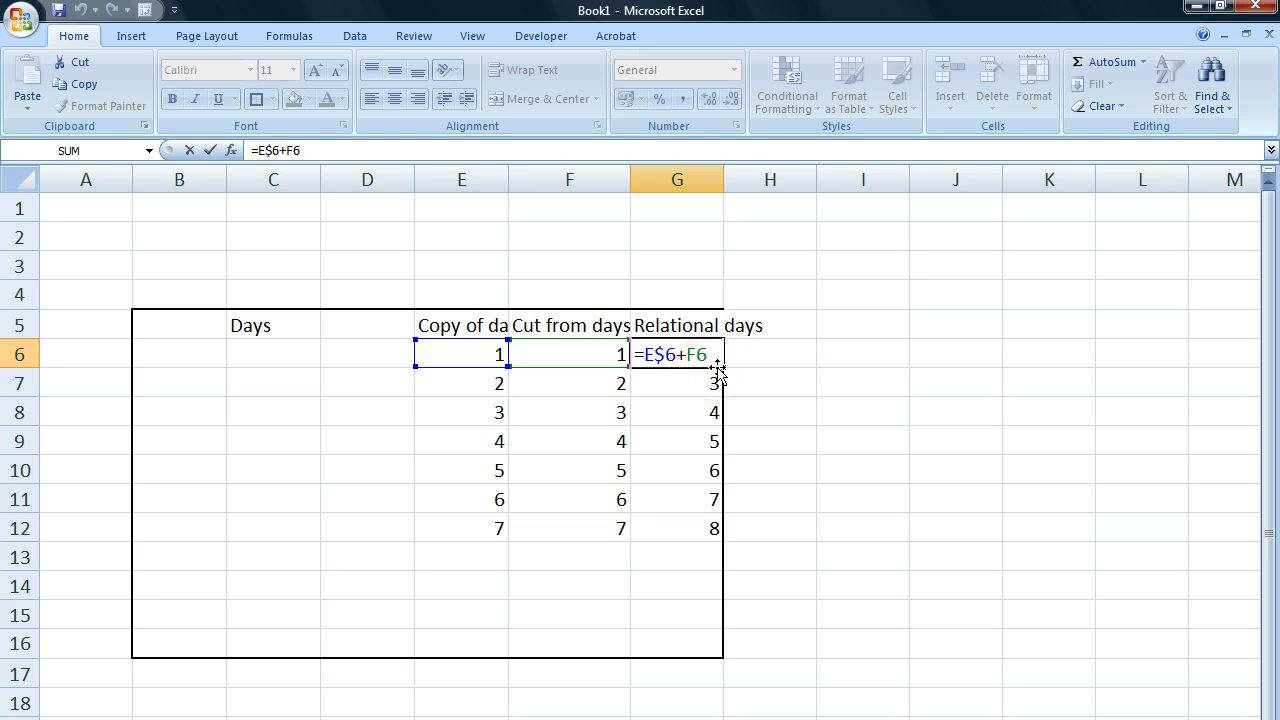
Commit G6 as =E$6+F$6, fill it down to G12, and check E6 and F6.
key(Return)
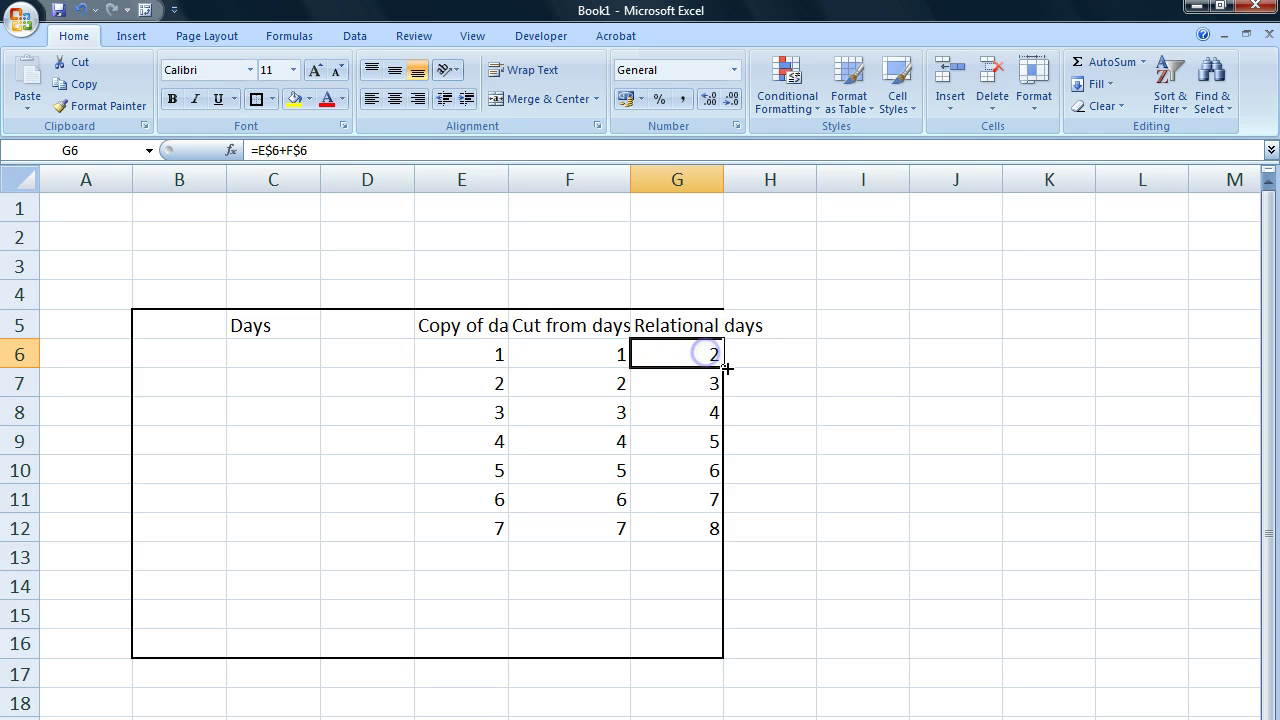
drag(717, 530, 717, 529)
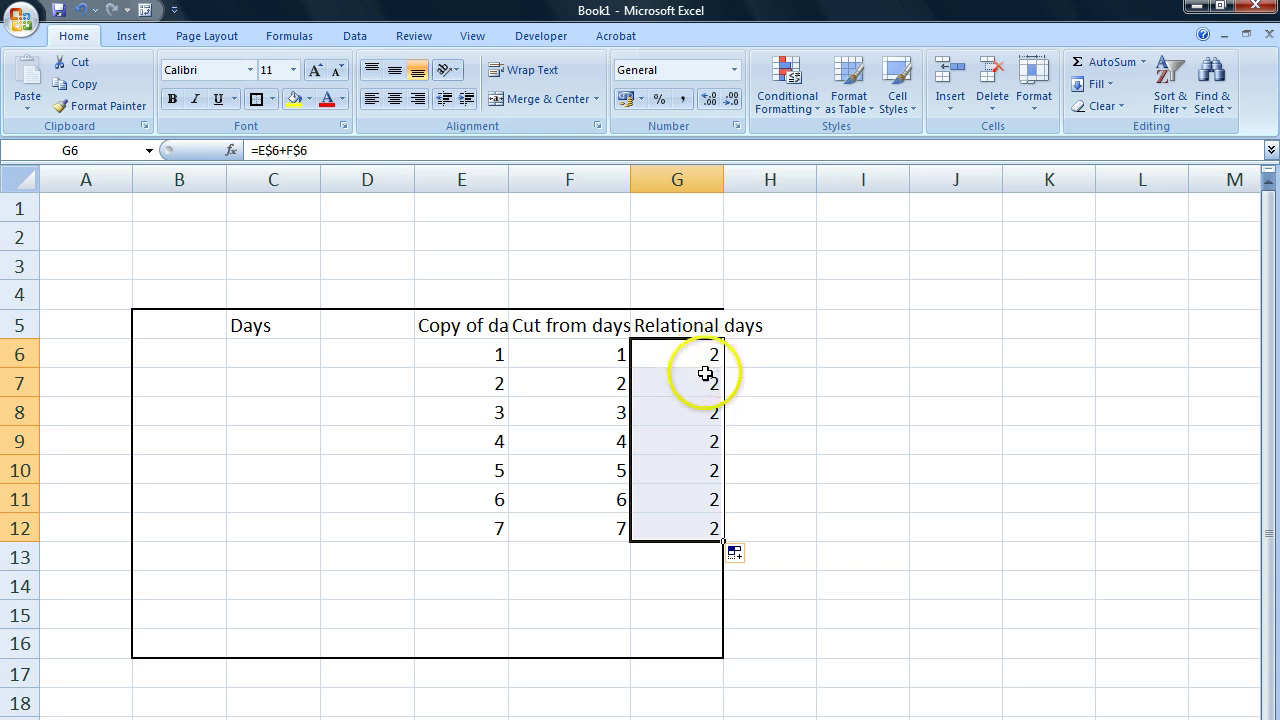
click(586, 376)
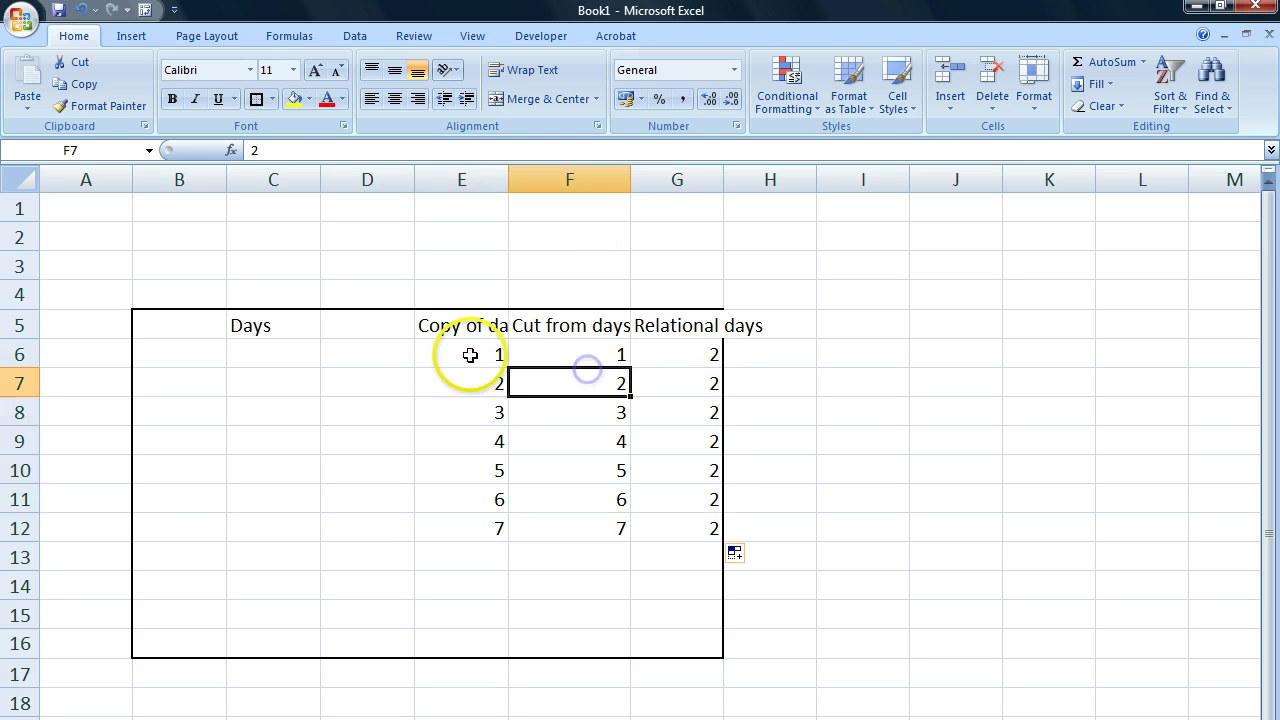
click(474, 357)
click(557, 357)
Compare the G6, G7 and G8 formulas, then select the results G6:G12.
double_click(676, 355)
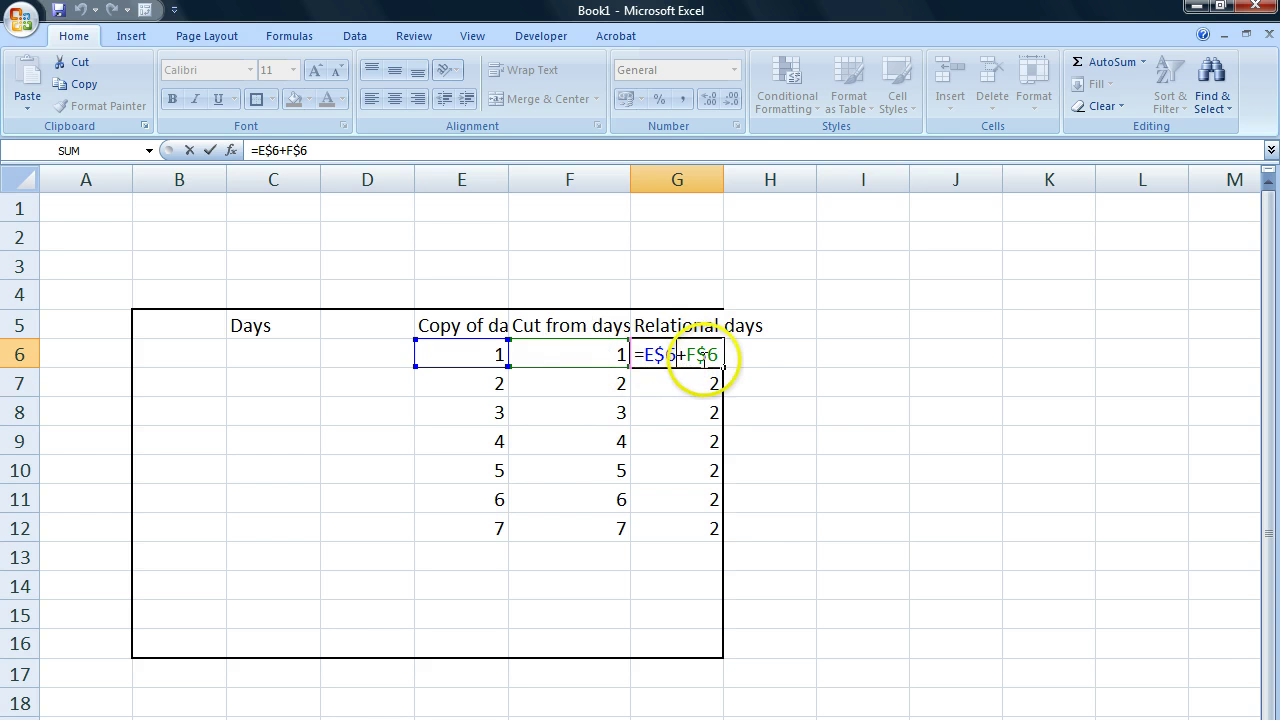
click(677, 382)
double_click(688, 383)
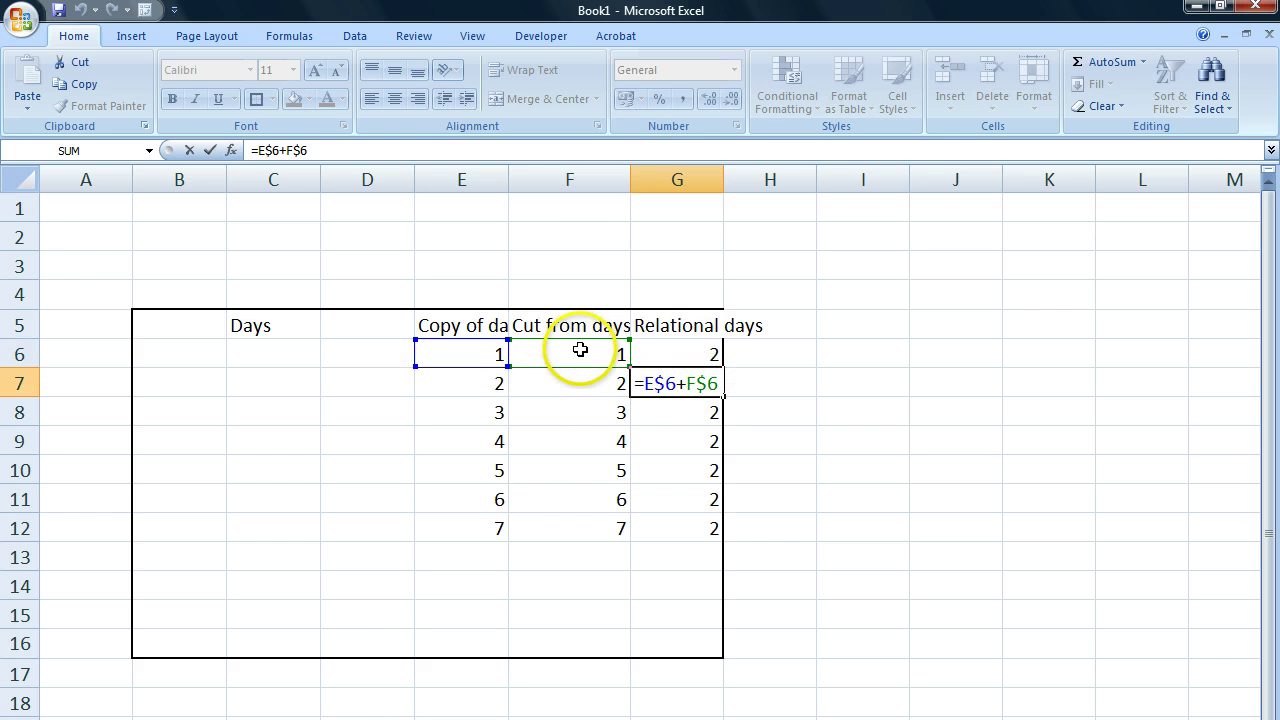
click(680, 421)
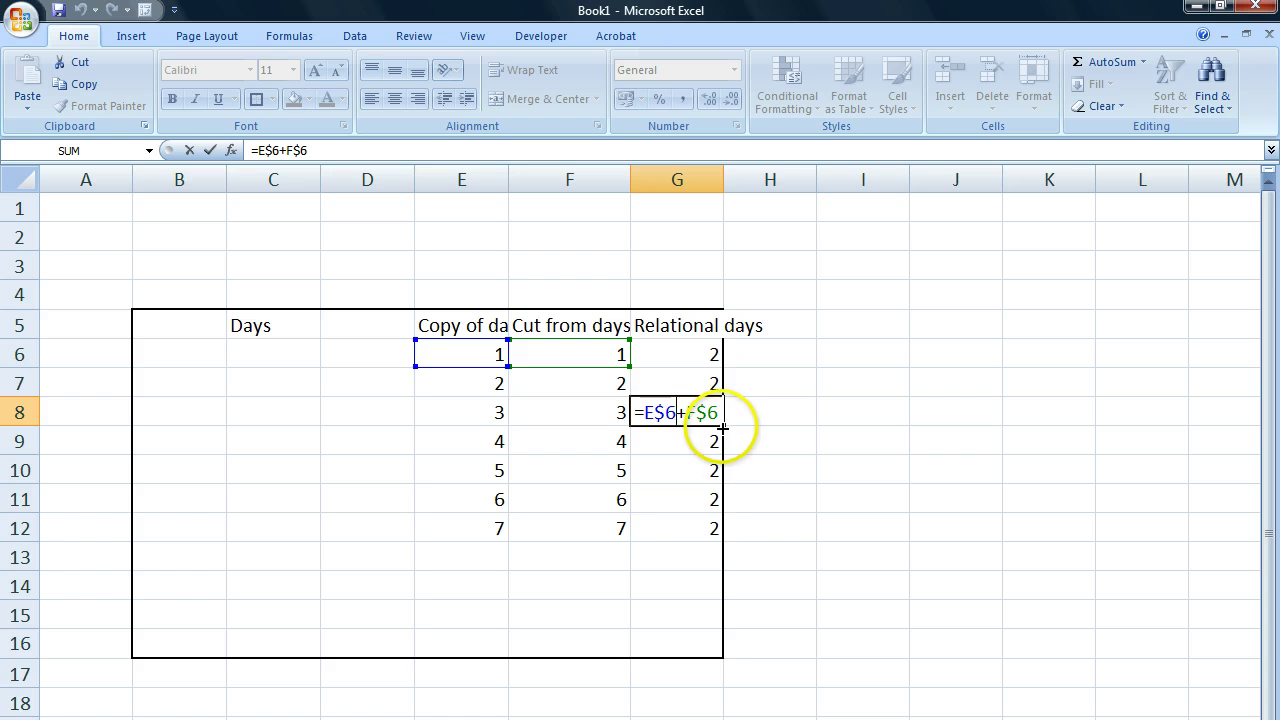
click(697, 442)
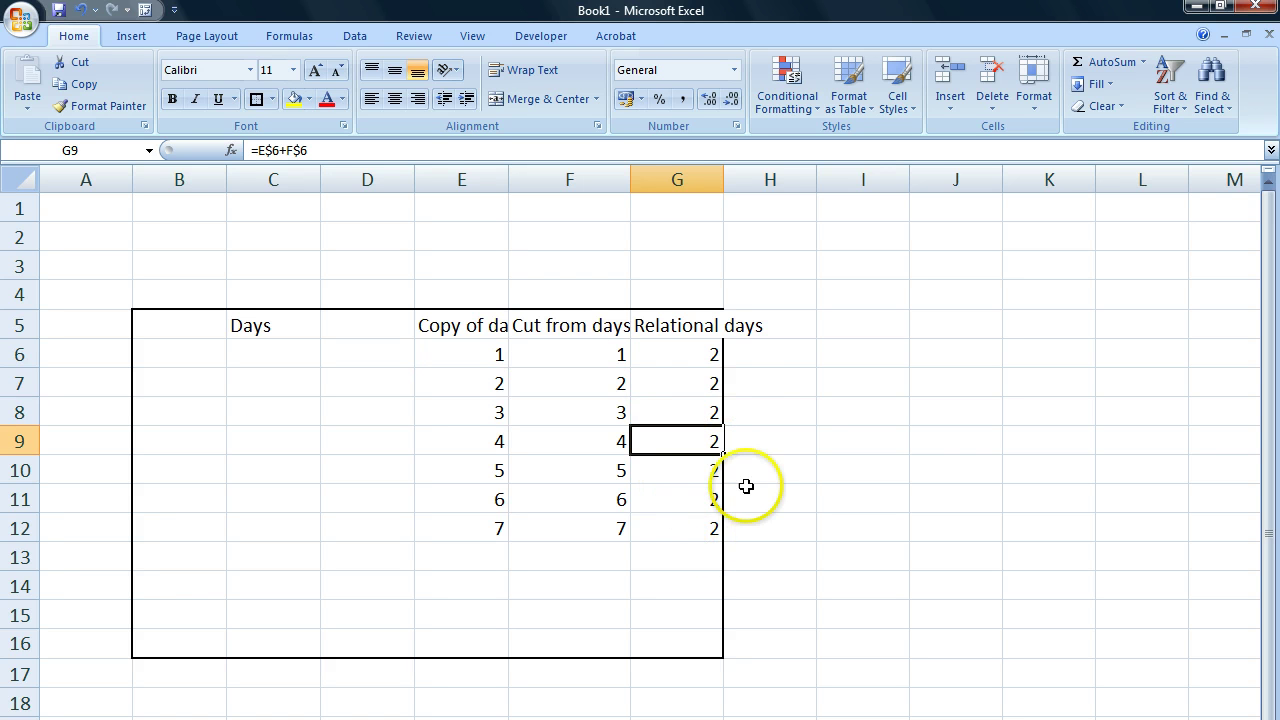
click(697, 361)
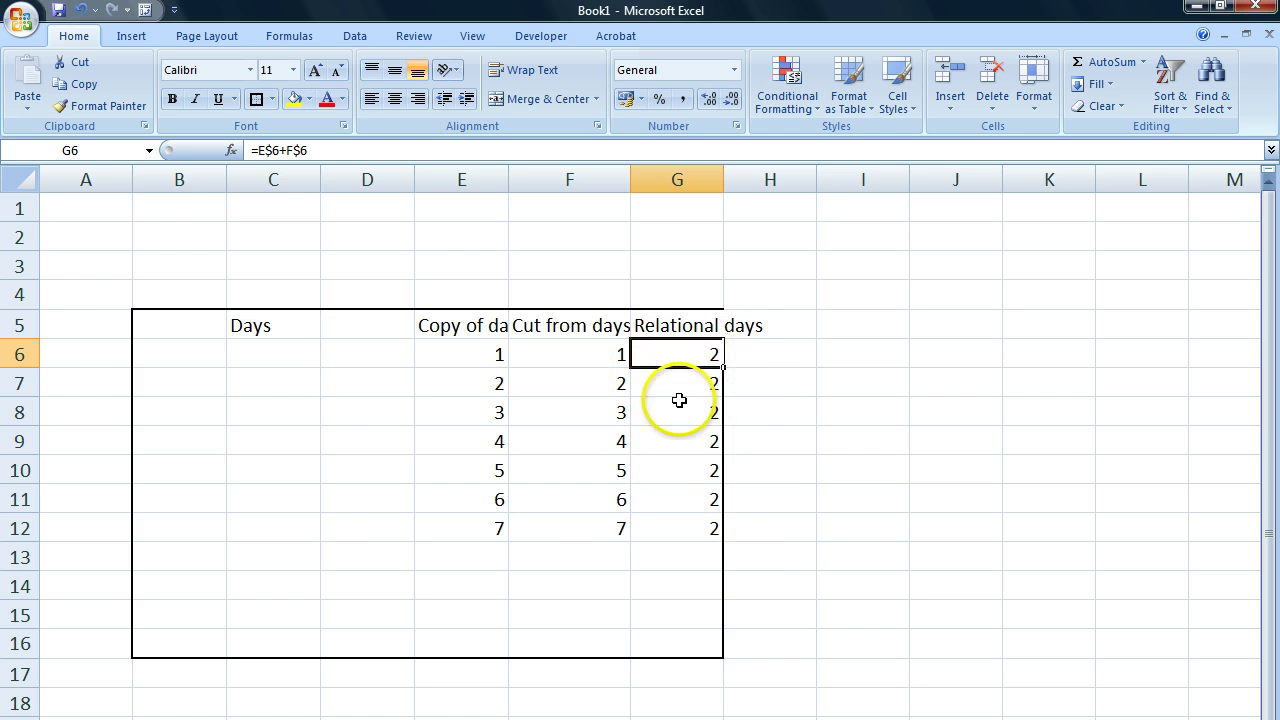
drag(689, 536, 687, 358)
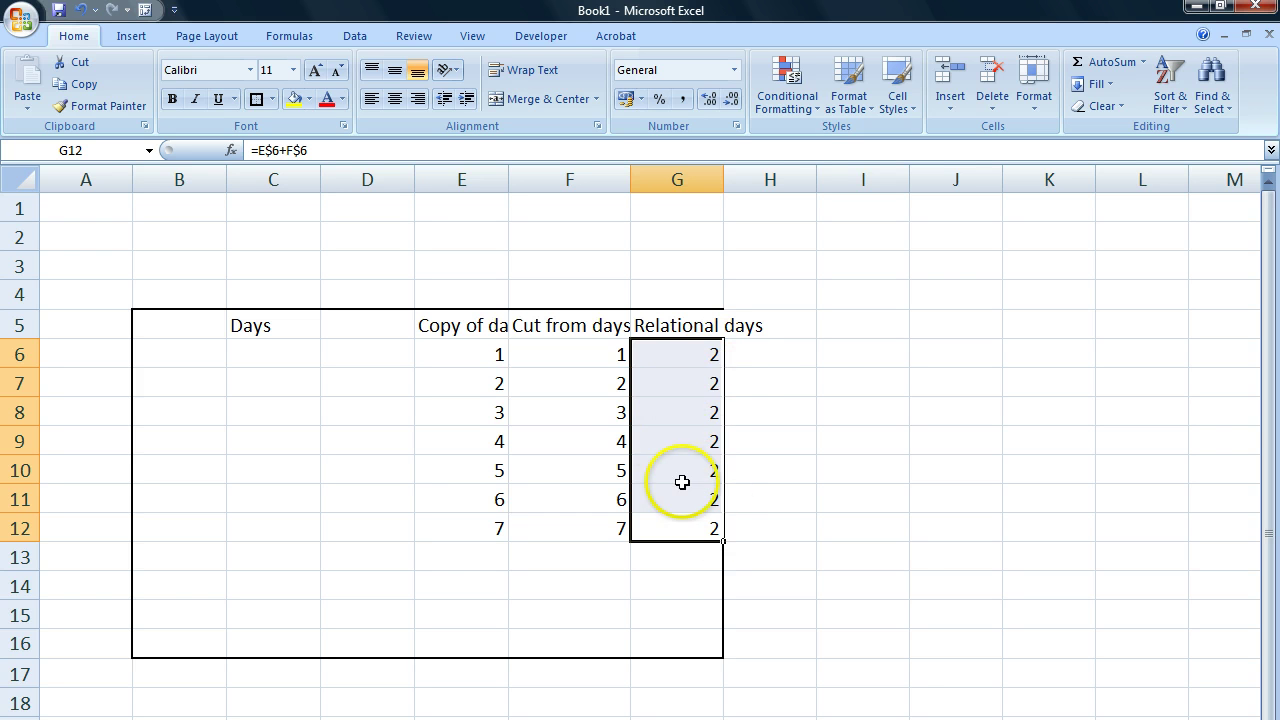
Copy G6:G12 and use Paste Special with Values into C6:C12.
right_click(667, 418)
click(689, 452)
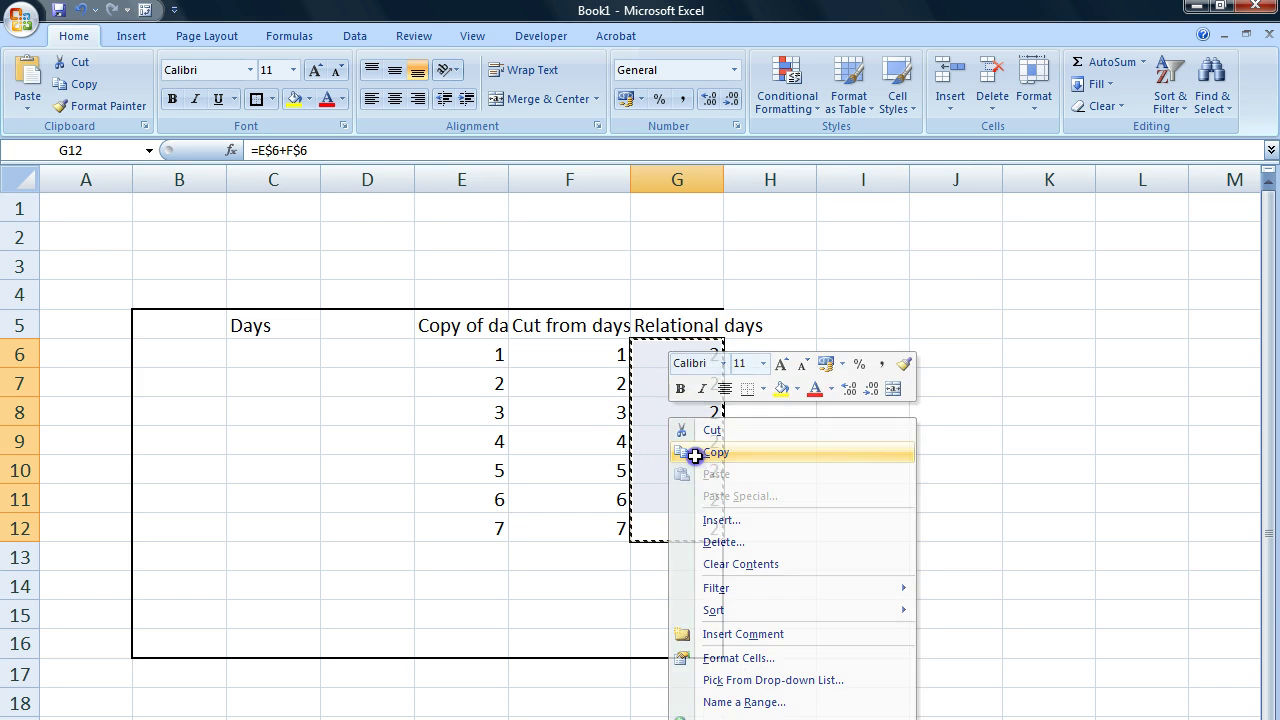
click(255, 358)
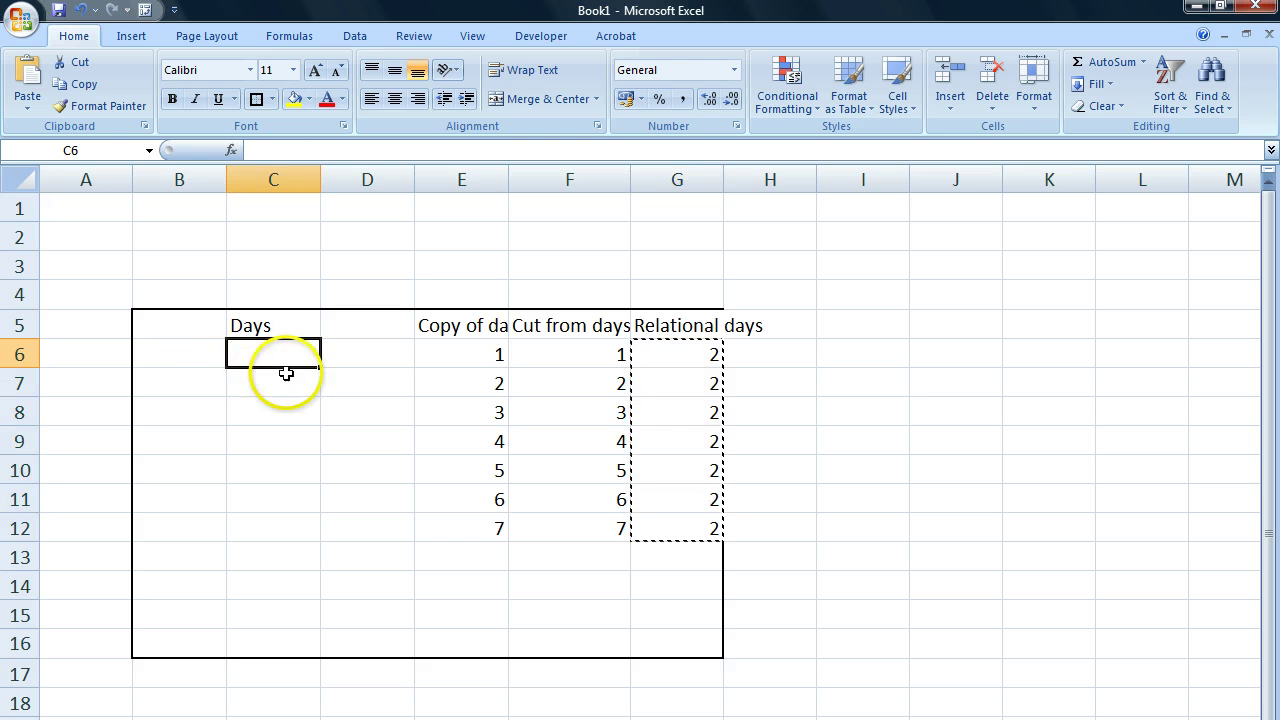
right_click(259, 362)
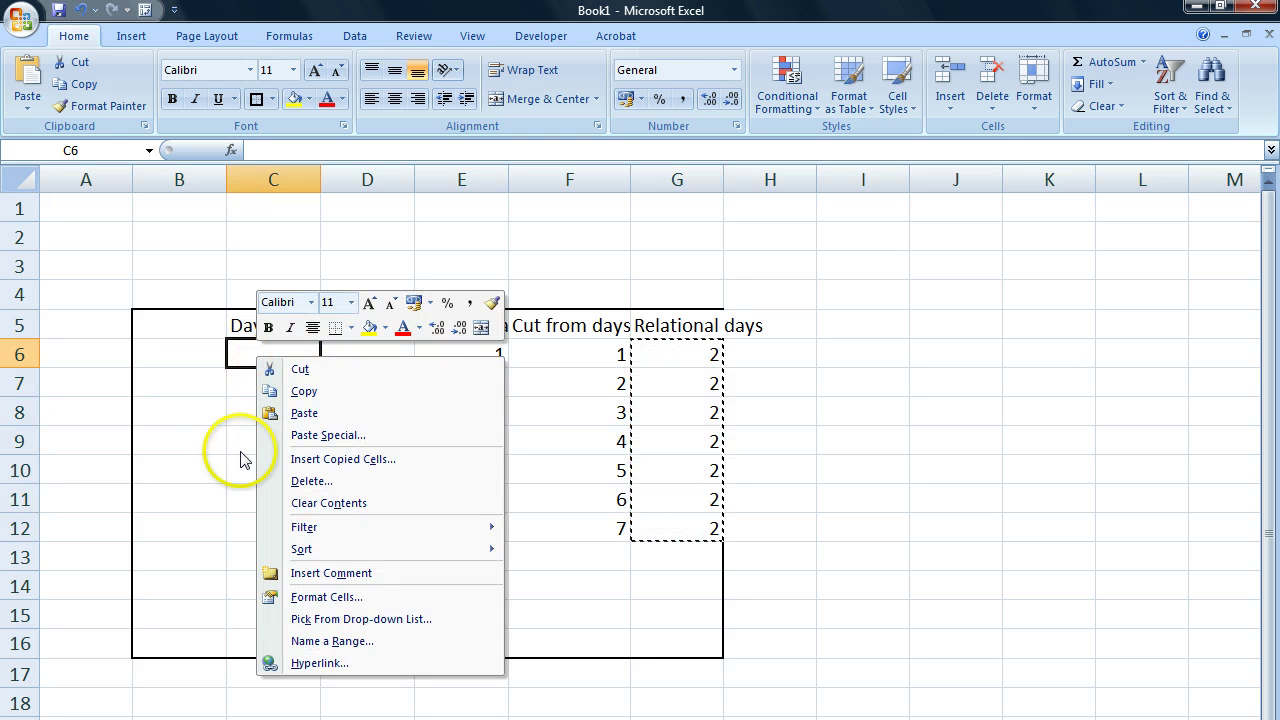
click(348, 441)
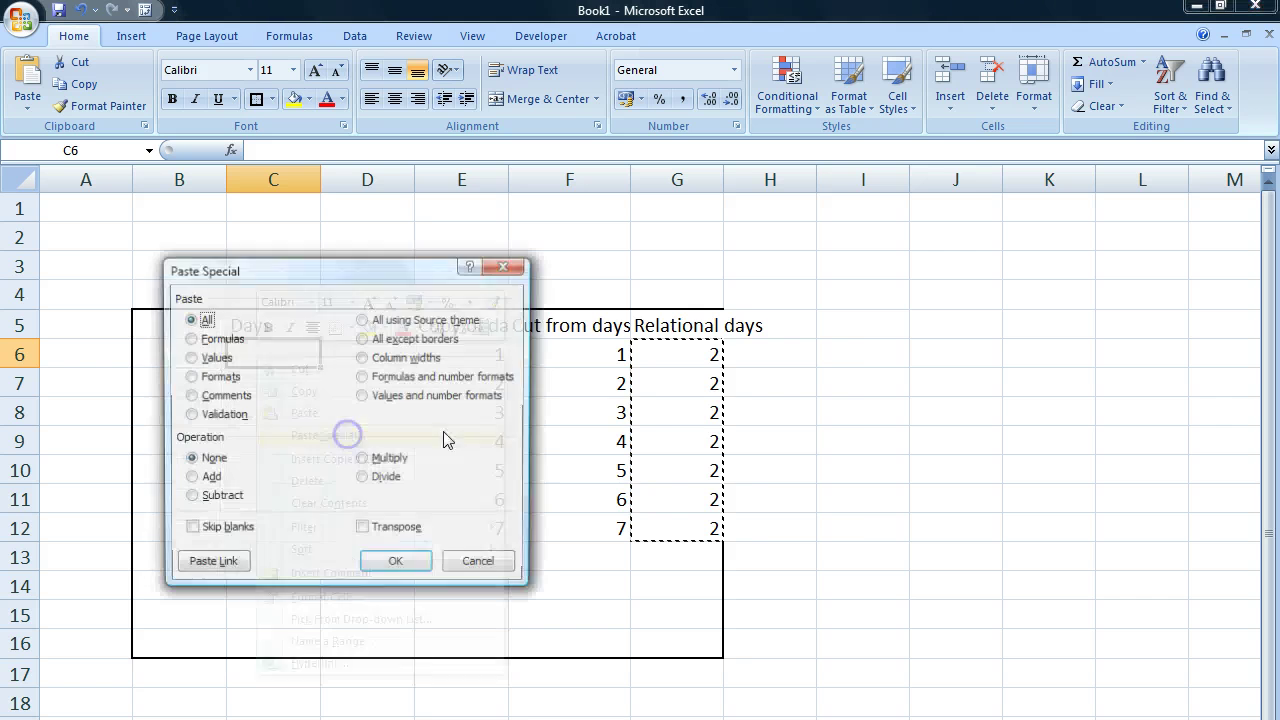
drag(309, 274, 997, 222)
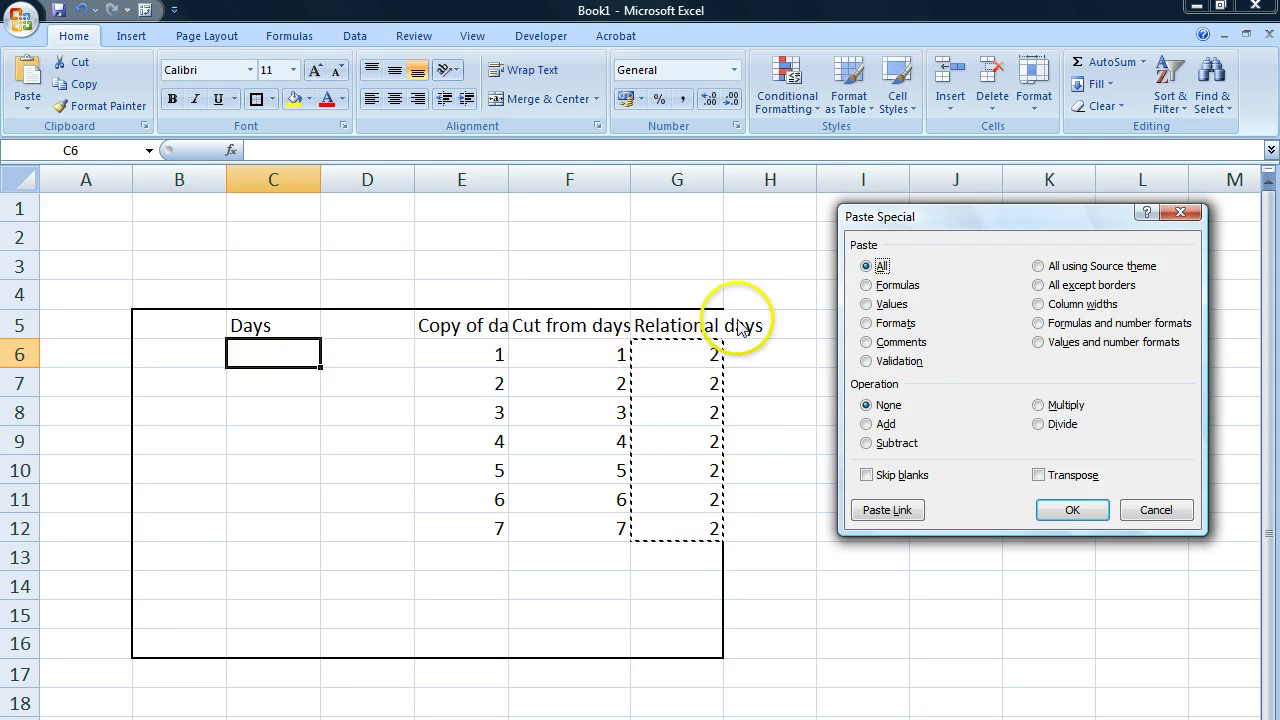
click(868, 285)
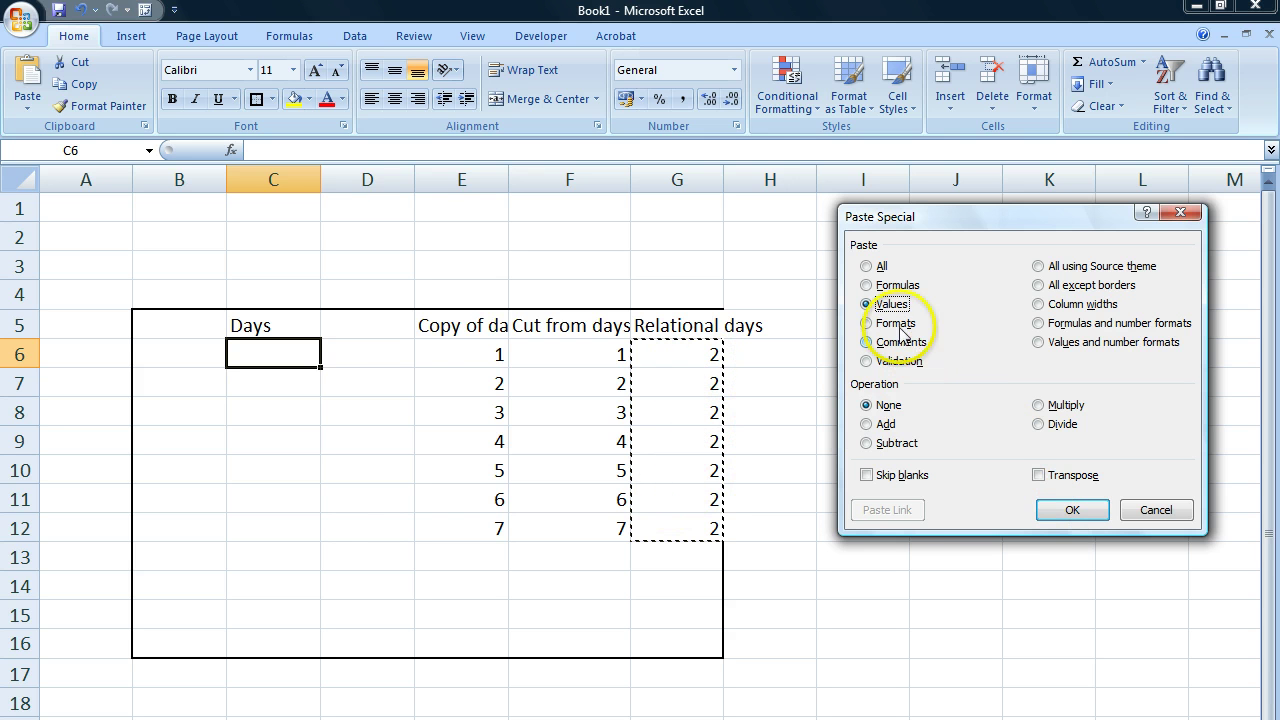
click(1069, 510)
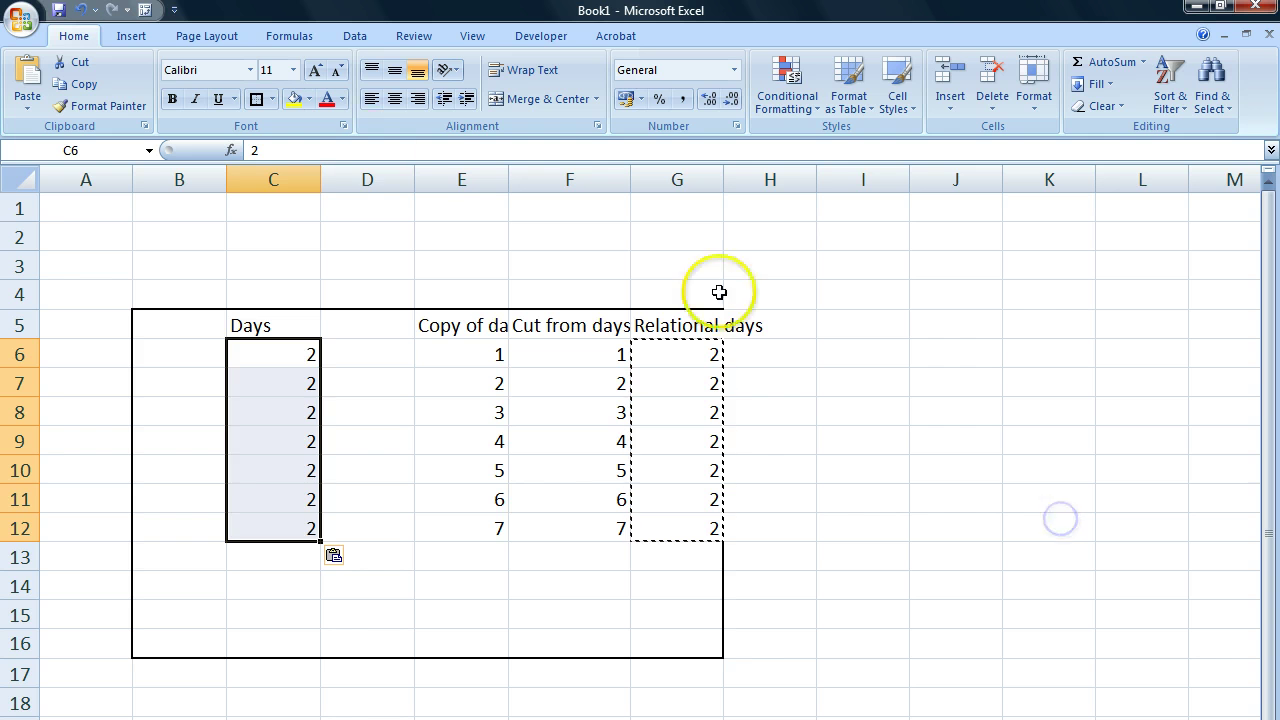
Change the value in E6 to 2.
drag(270, 362, 274, 528)
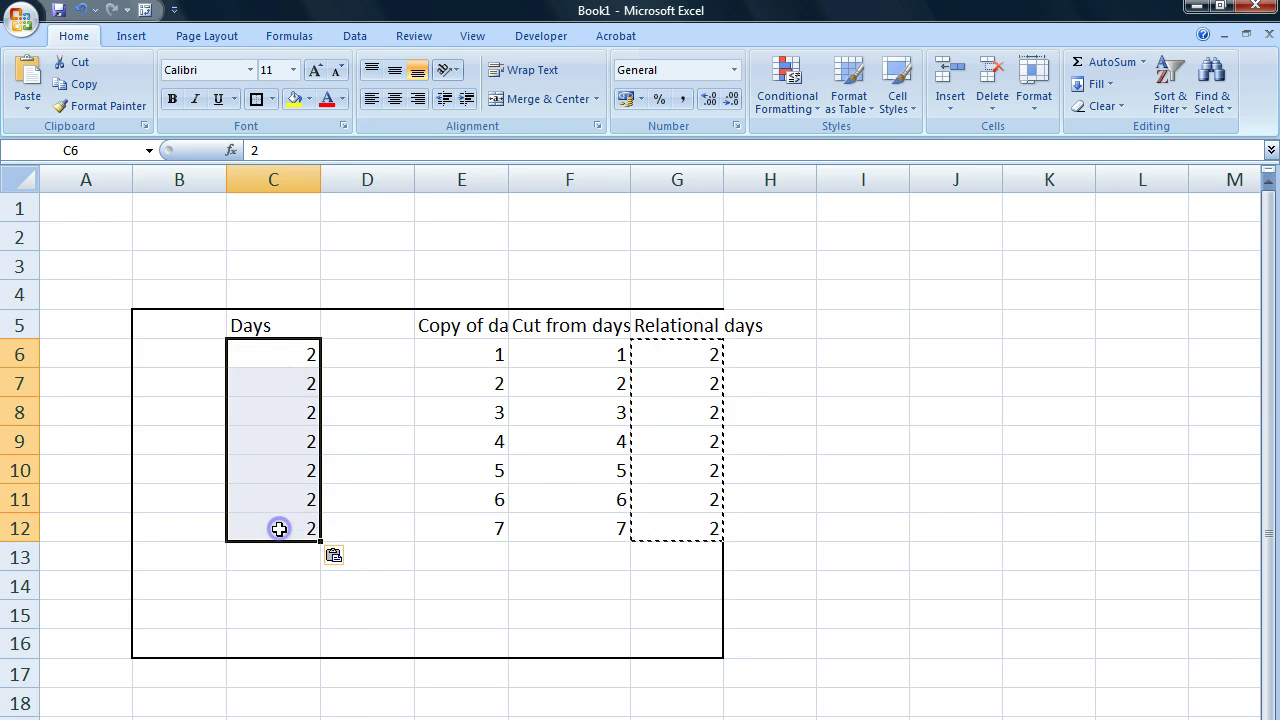
click(380, 410)
click(466, 347)
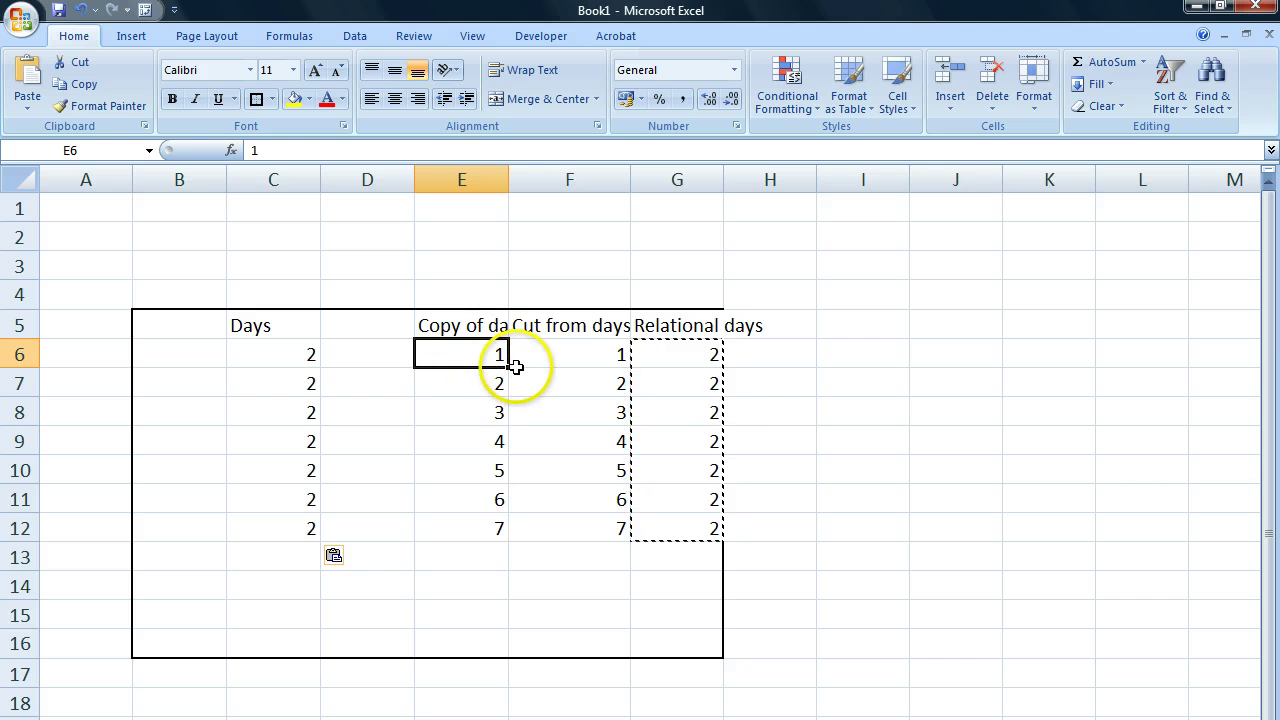
text(2)
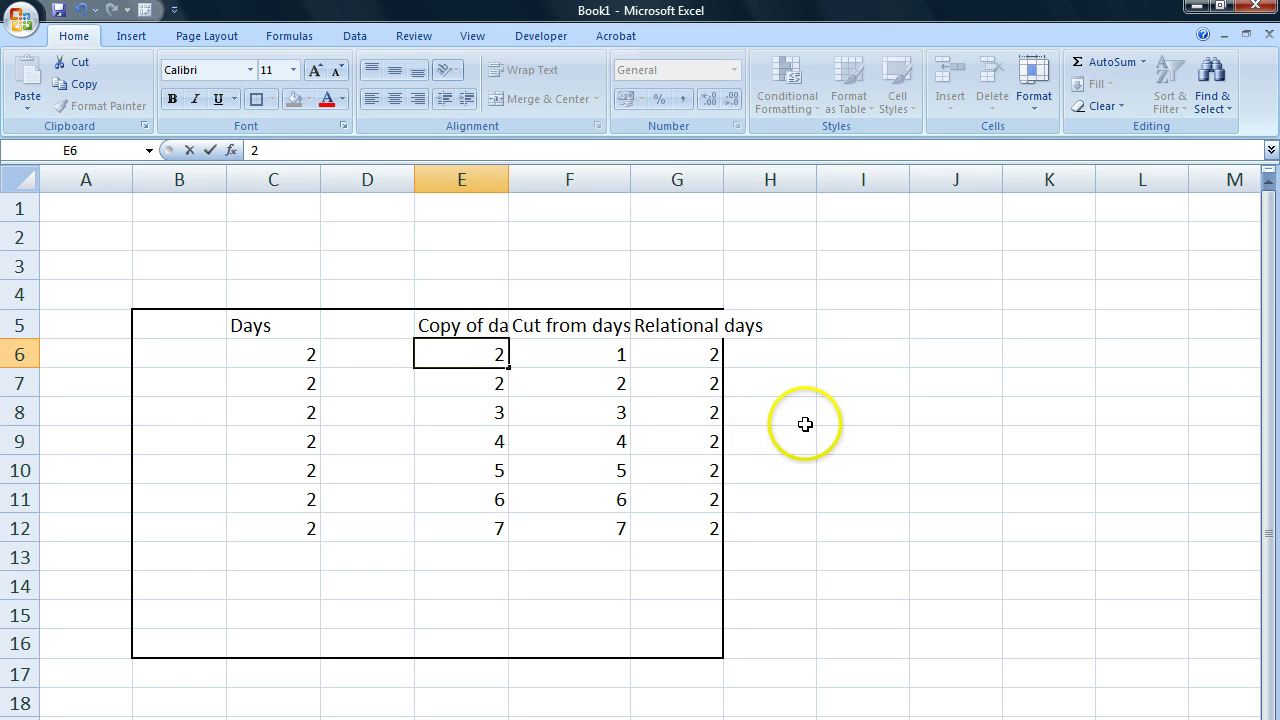
key(Return)
Compare G6's recalculated 3 with E6, F6 and the static Days values in C6:C12.
drag(705, 358, 705, 356)
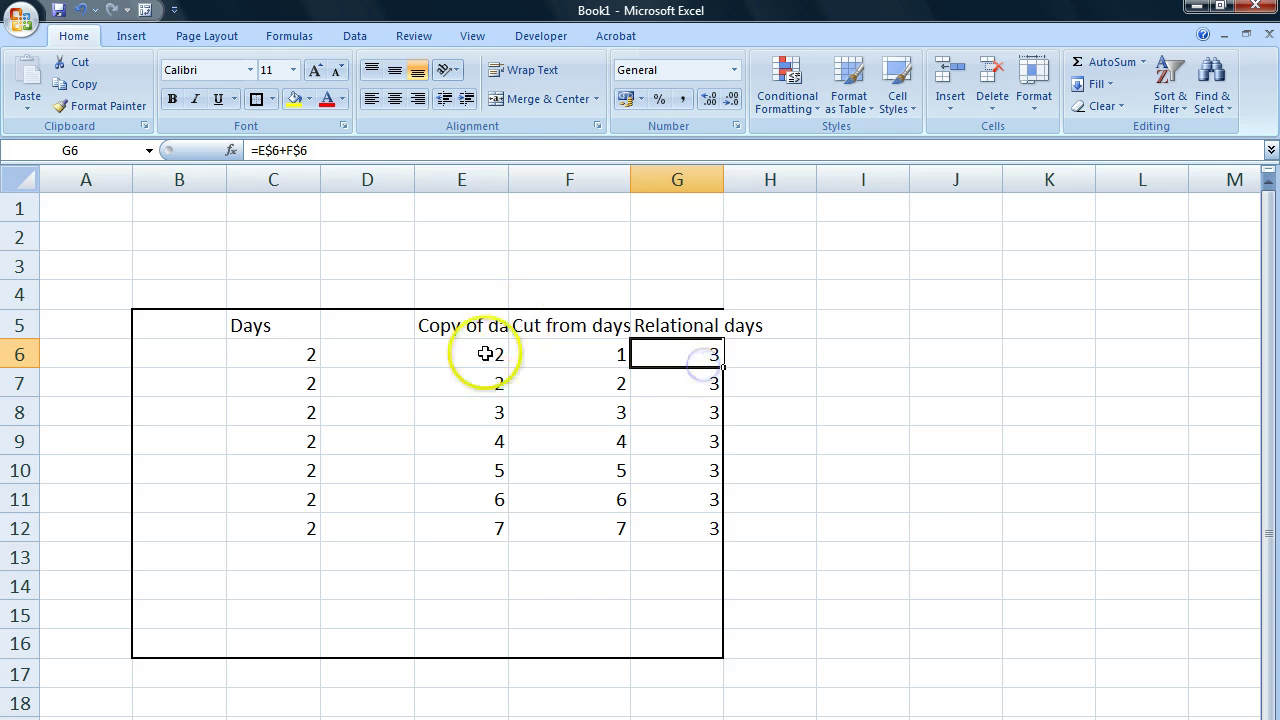
click(471, 354)
click(580, 349)
click(708, 346)
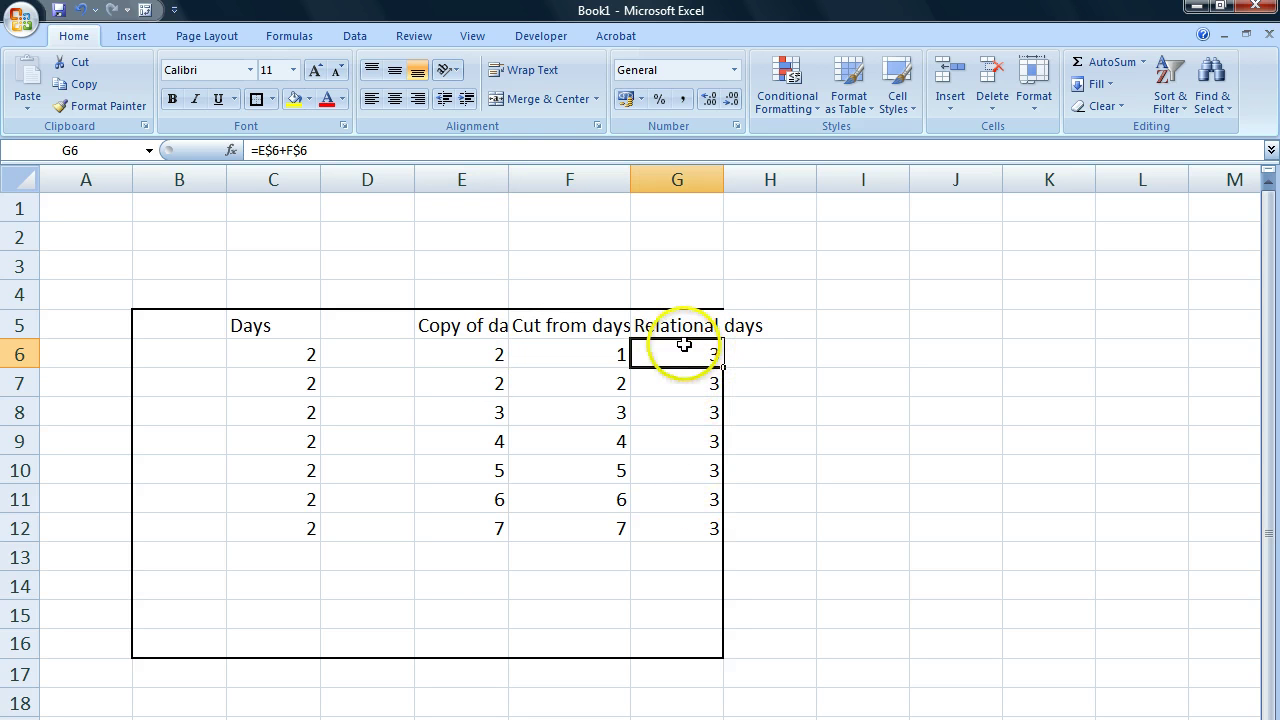
click(257, 357)
drag(278, 351, 288, 513)
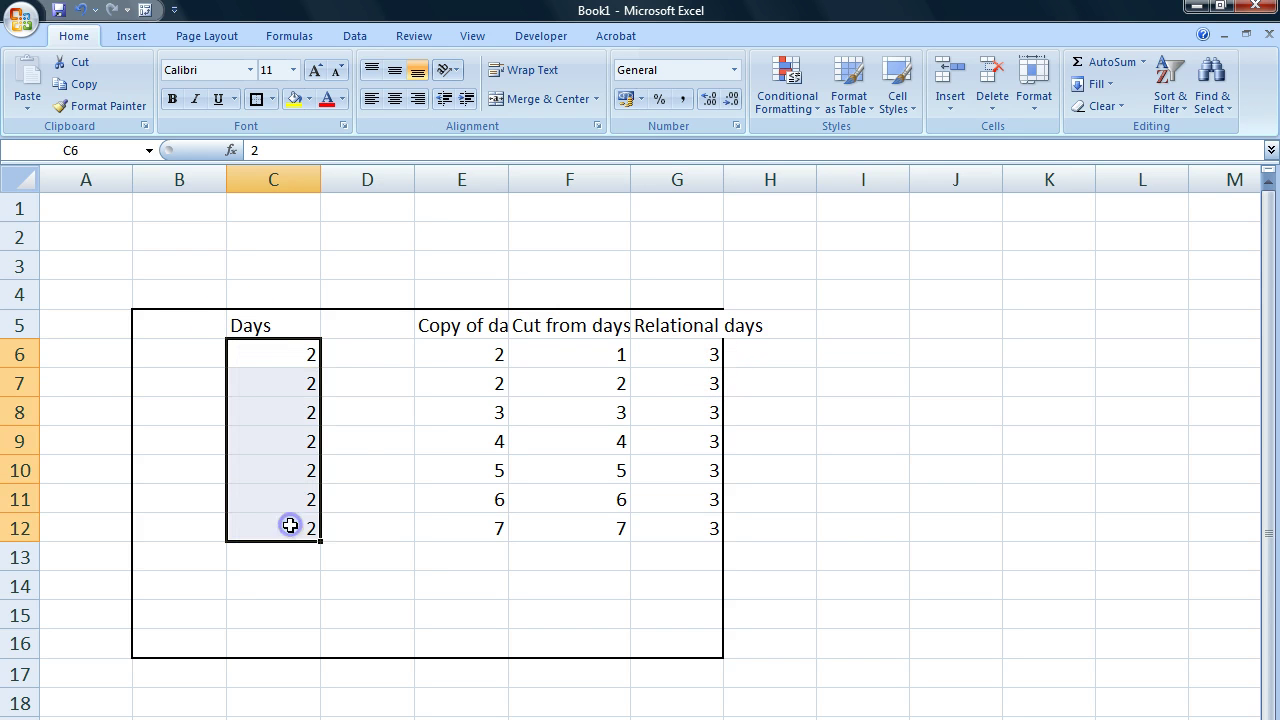
click(562, 352)
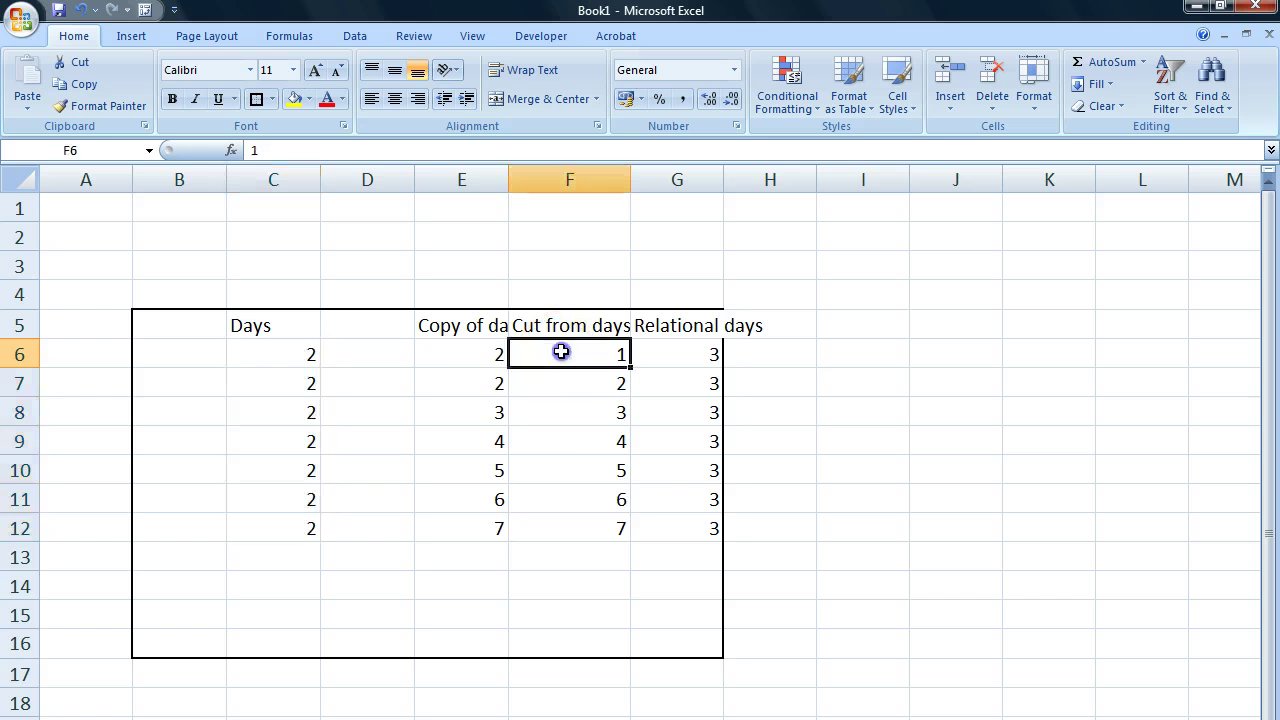